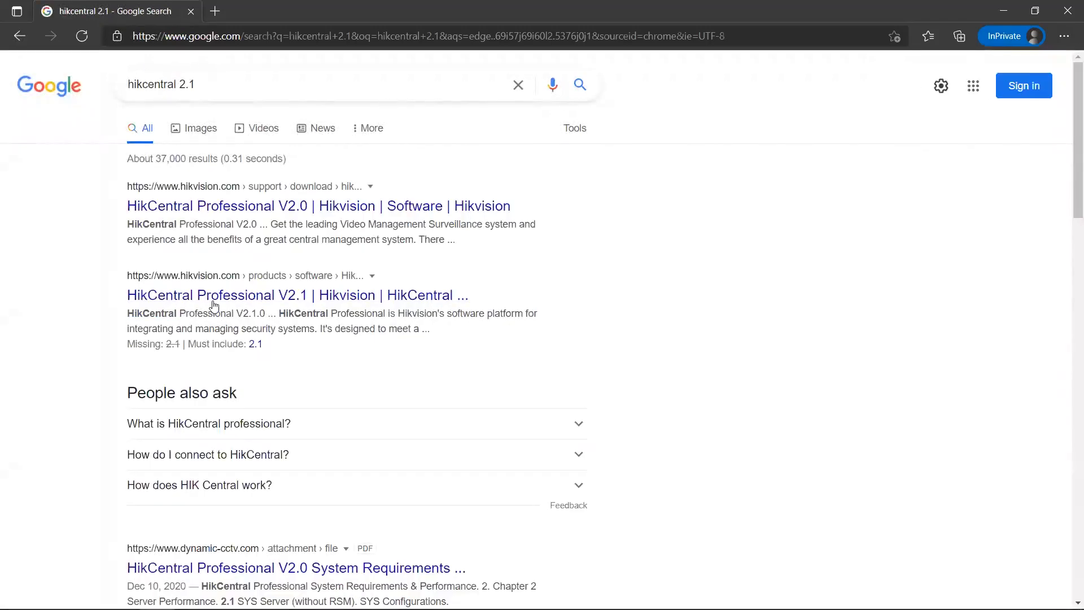
Open the HikCentral Professional V2.1 product page from the search results, launch its online demo and accept the privacy notice.
{"action": "left_click", "coordinate": [232, 297]}
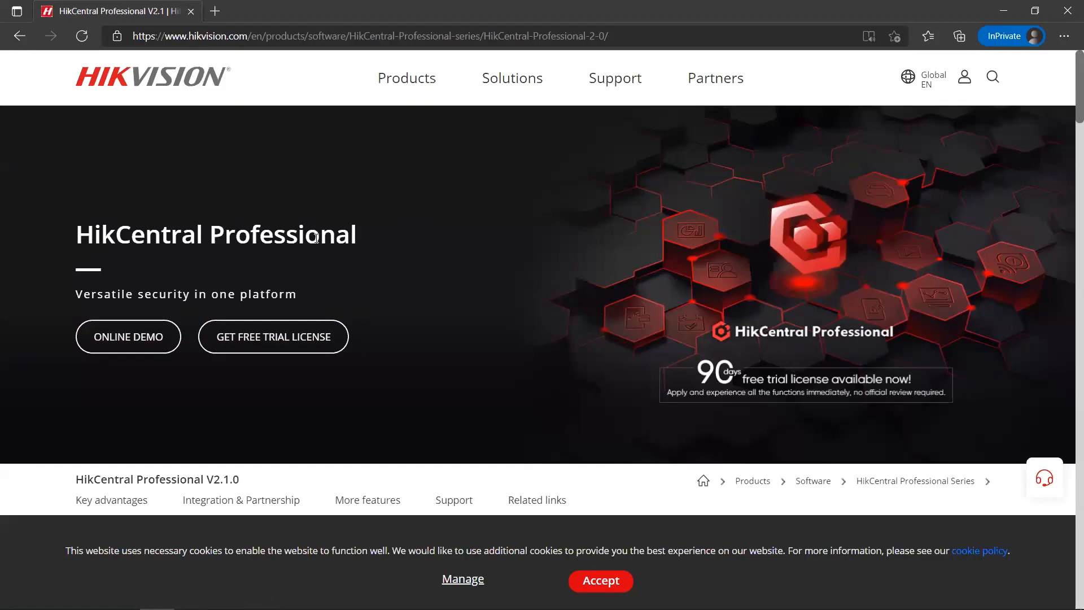
{"action": "left_click", "coordinate": [142, 340]}
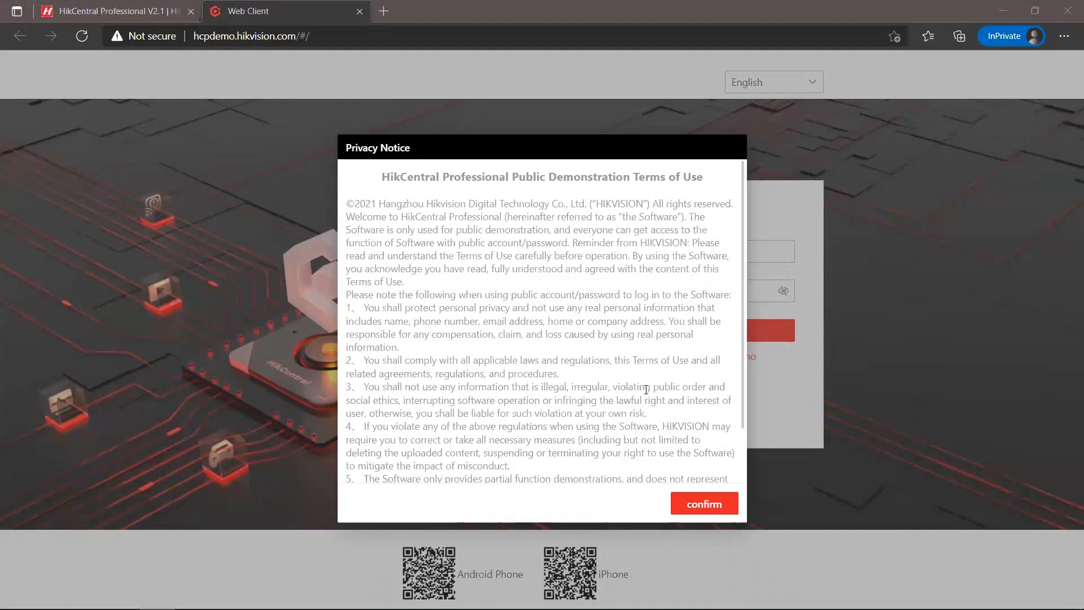
{"action": "scroll", "coordinate": [687, 456], "scroll_direction": "down", "scroll_amount": 1}
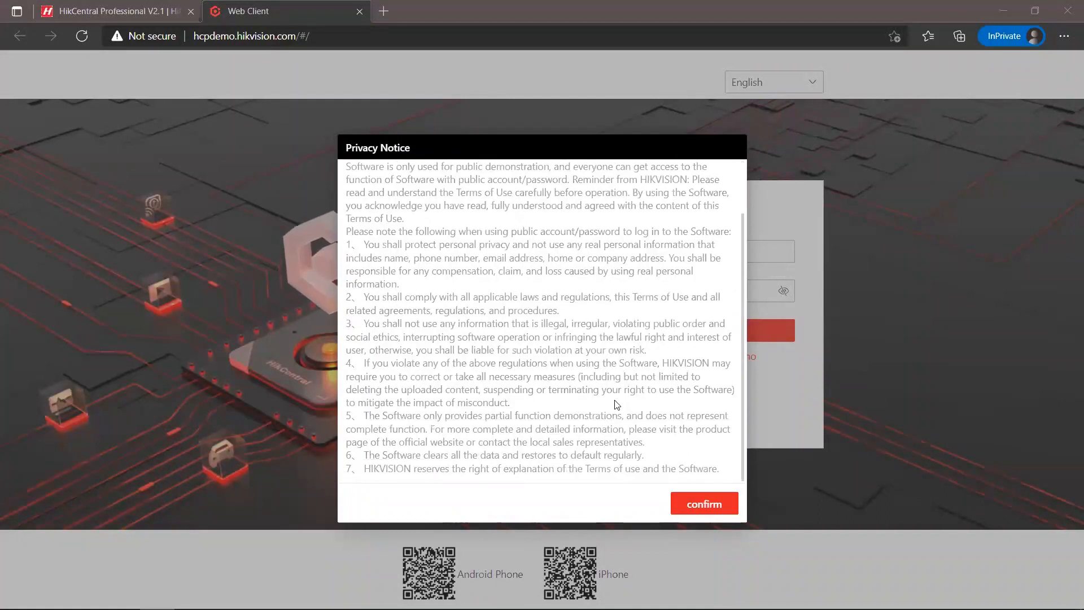
{"action": "left_click", "coordinate": [703, 504]}
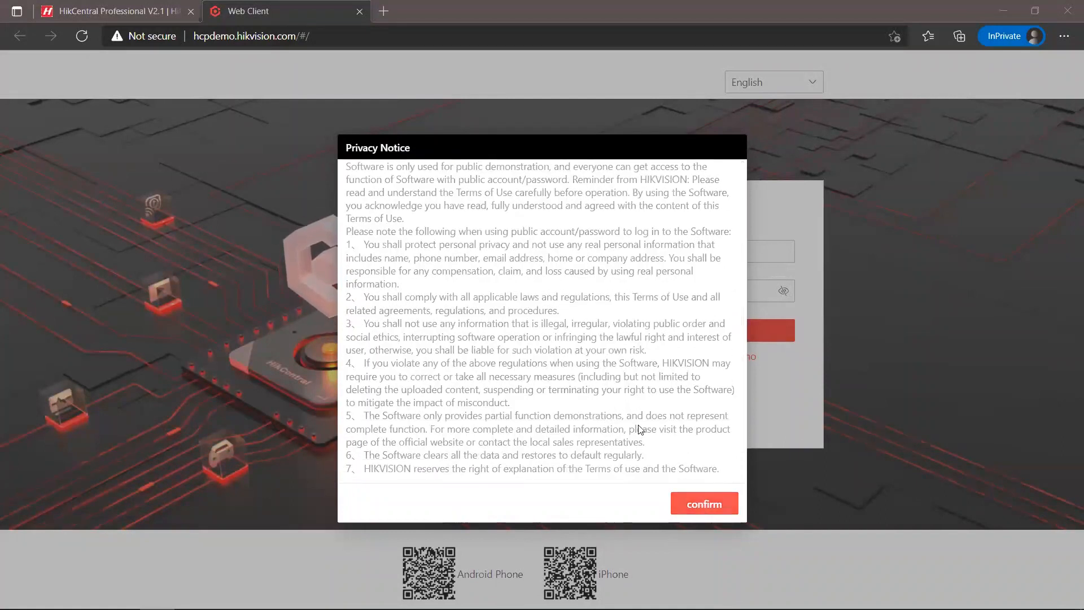
Copy the demo user name shown on the login page into the user name field.
{"action": "left_click_drag", "start_coordinate": [758, 357], "coordinate": [718, 356]}
{"action": "right_click", "coordinate": [737, 358]}
{"action": "left_click", "coordinate": [760, 373]}
{"action": "left_click", "coordinate": [704, 258]}
{"action": "key", "text": "ctrl+v"}
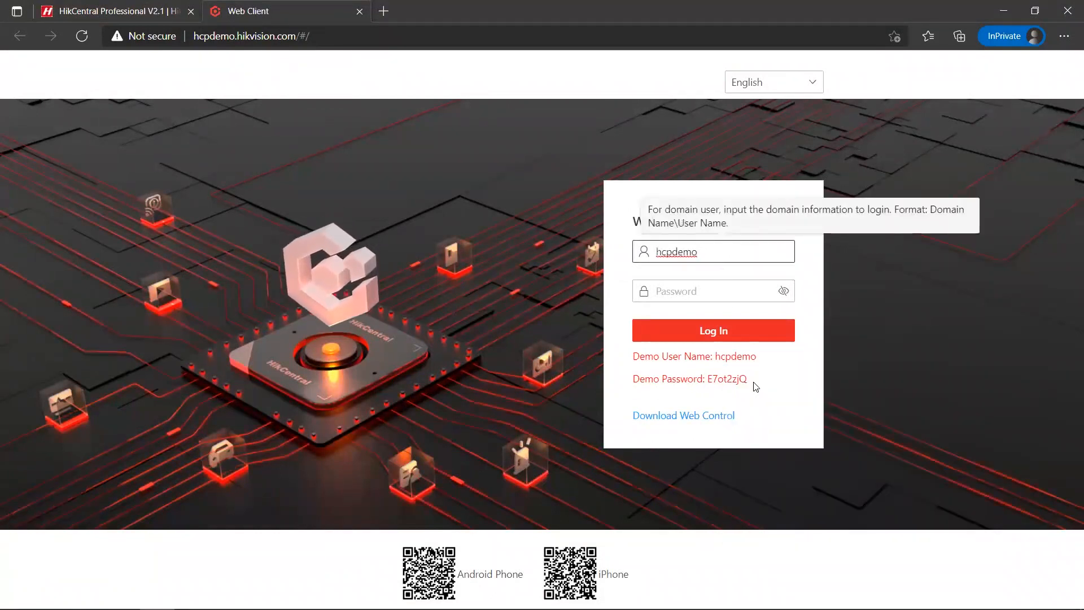
Copy the displayed demo password into the password field and log in to the web client.
{"action": "left_click_drag", "start_coordinate": [748, 378], "coordinate": [707, 378]}
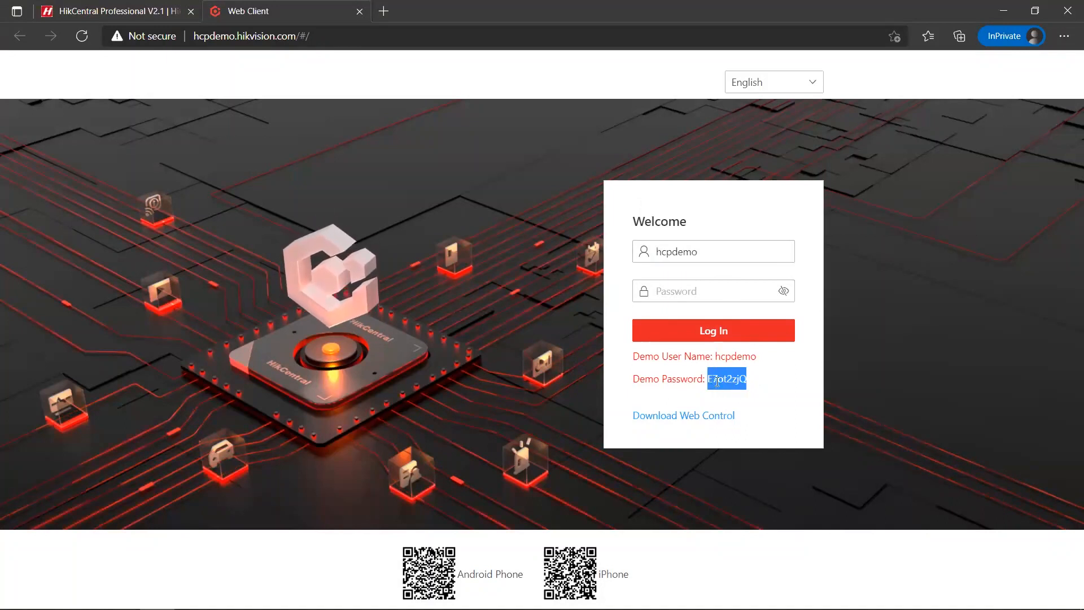
{"action": "left_click", "coordinate": [723, 290]}
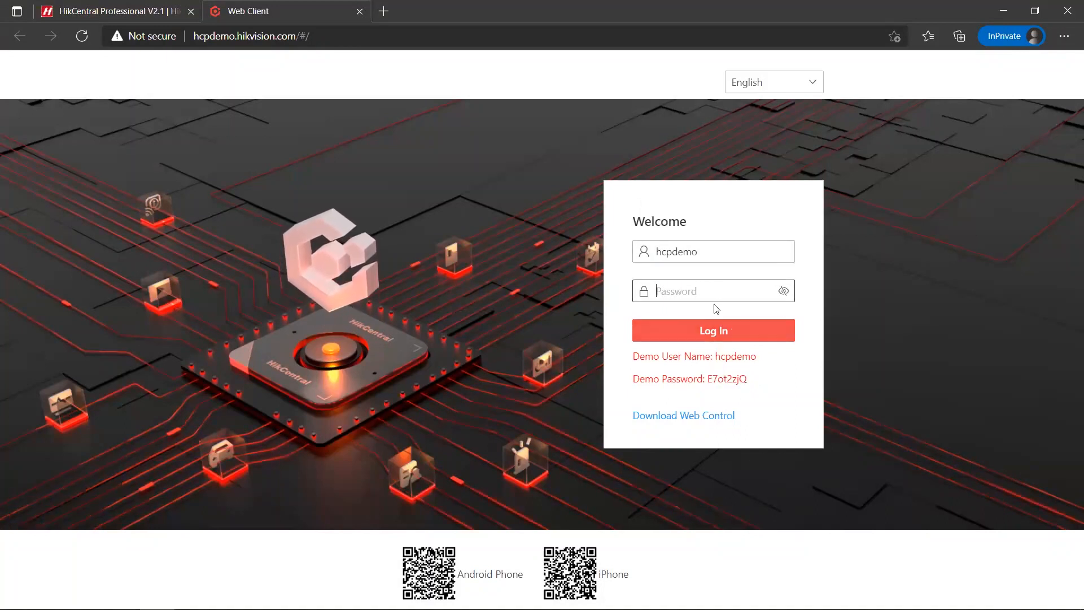
{"action": "left_click_drag", "start_coordinate": [747, 379], "coordinate": [708, 380]}
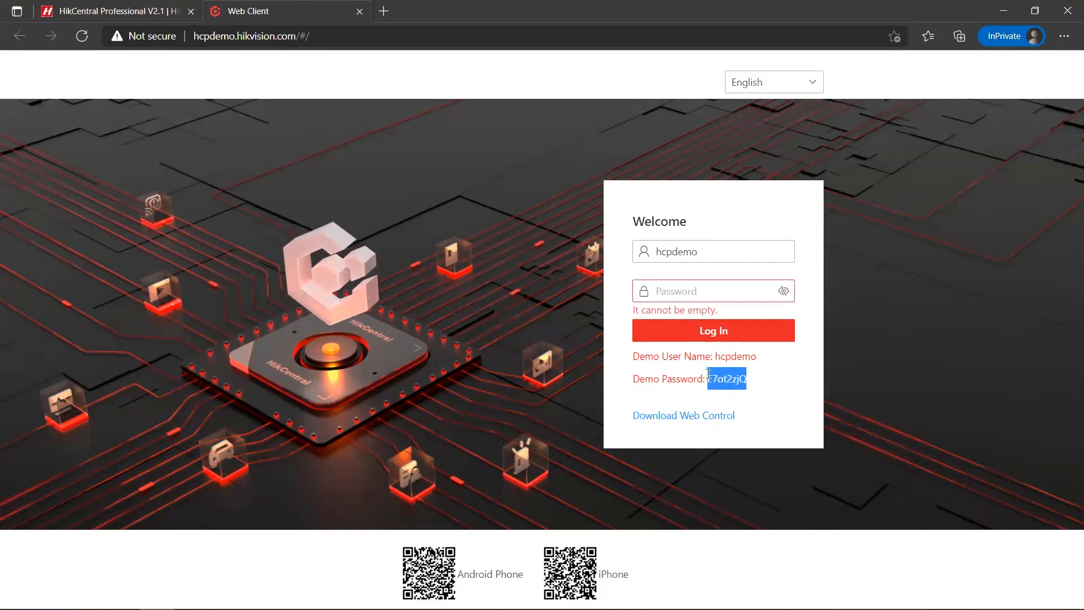
{"action": "right_click", "coordinate": [727, 383]}
{"action": "left_click", "coordinate": [781, 146]}
{"action": "left_click", "coordinate": [667, 293]}
{"action": "key", "text": "ctrl+v"}
{"action": "key", "text": "Return"}
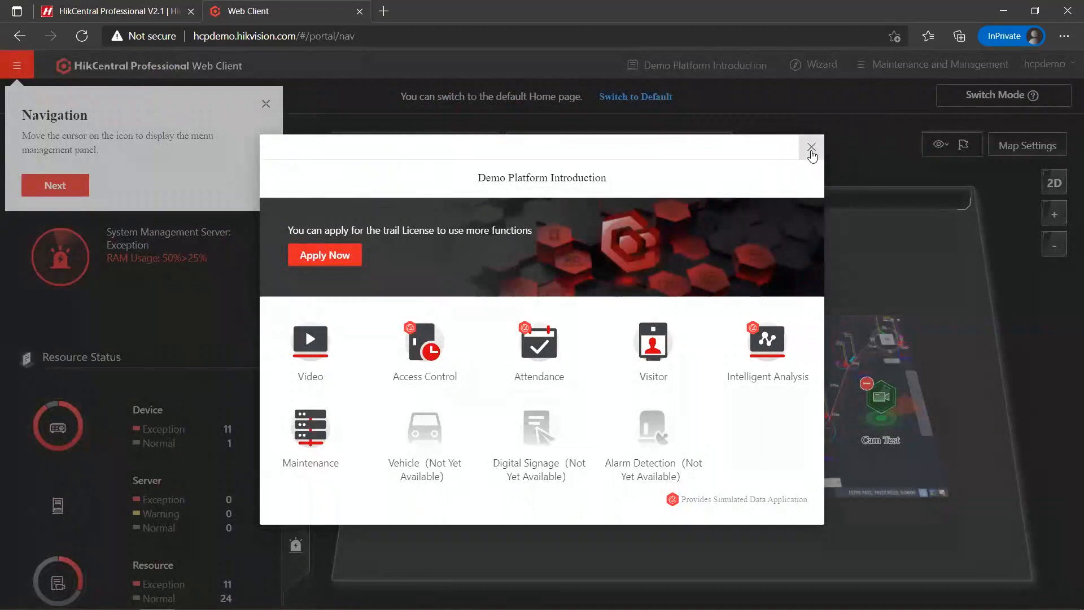
Dismiss the Demo Platform Introduction and the navigation tip on the home page.
{"action": "left_click", "coordinate": [812, 148]}
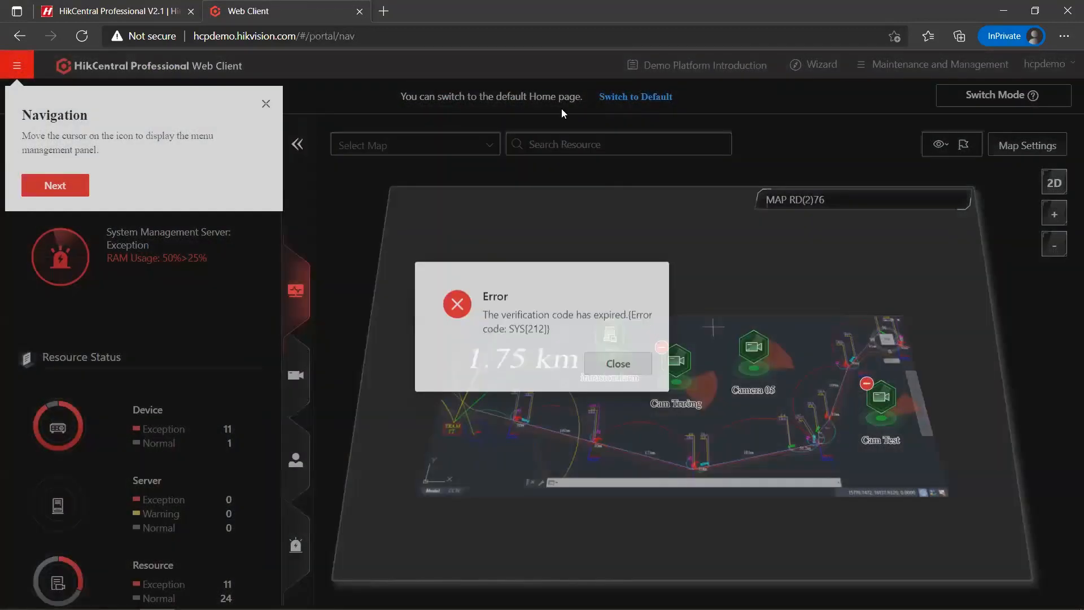
{"action": "left_click", "coordinate": [266, 104]}
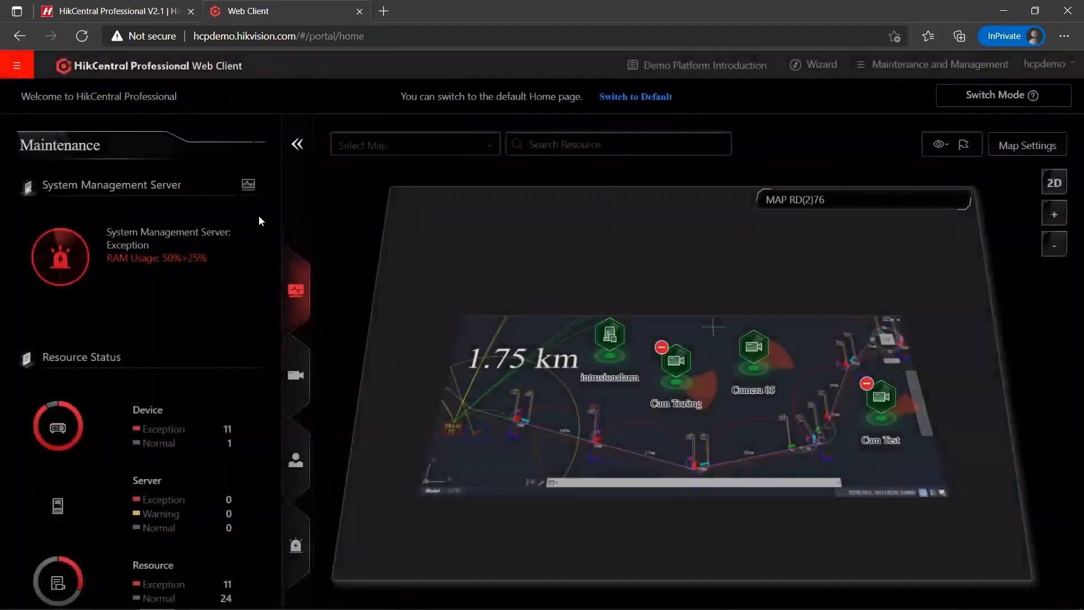
Review the Maintenance panel's server and resource status, then collapse it and display the list of modules.
{"action": "scroll", "coordinate": [229, 215], "scroll_direction": "down", "scroll_amount": 3}
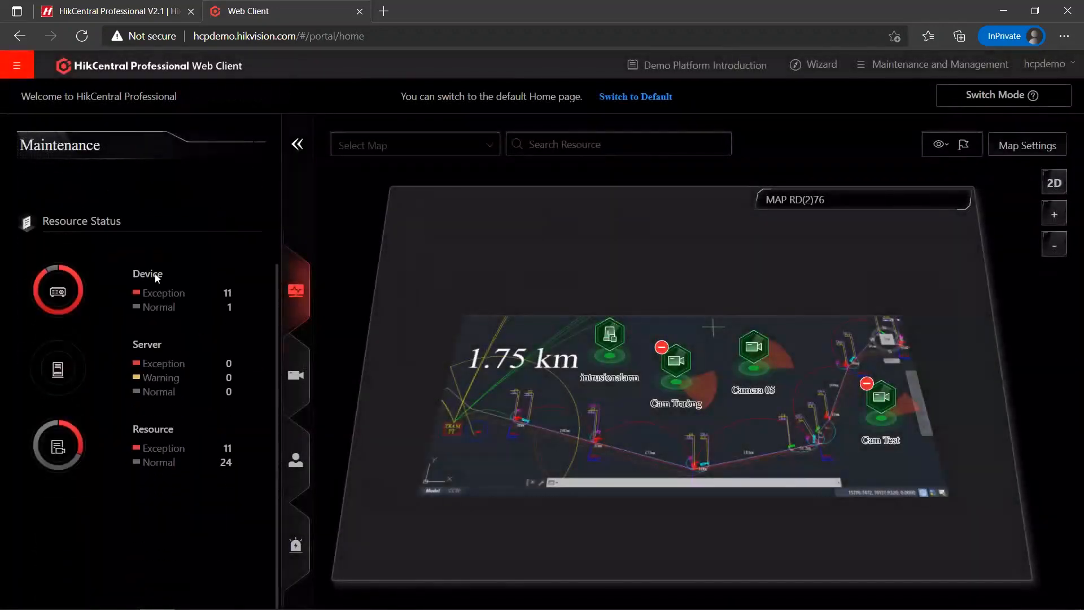
{"action": "scroll", "coordinate": [157, 278], "scroll_direction": "up", "scroll_amount": 3}
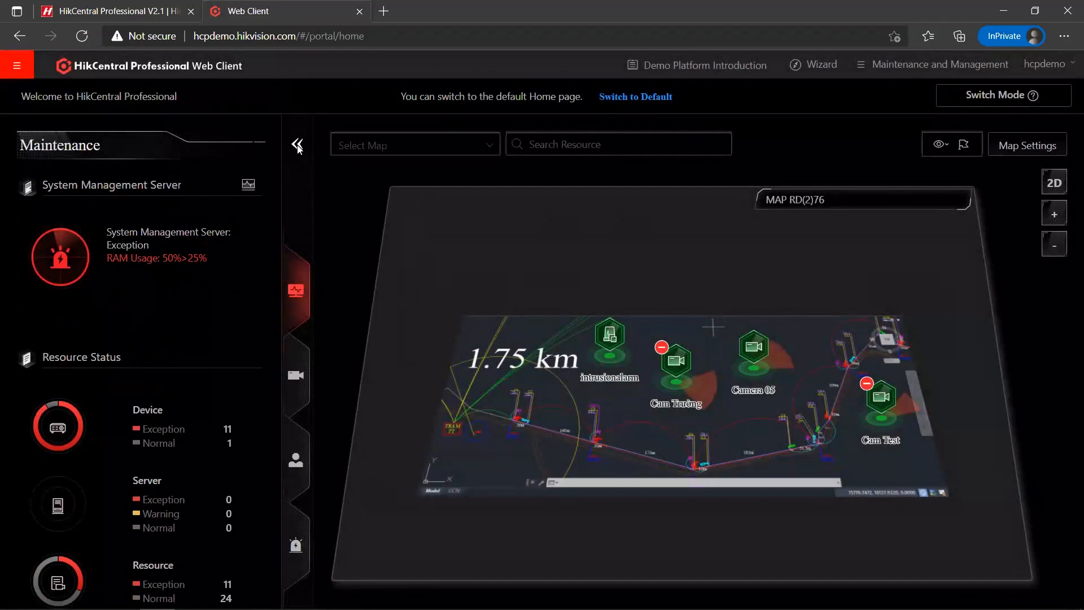
{"action": "left_click", "coordinate": [297, 148]}
{"action": "left_click", "coordinate": [20, 73]}
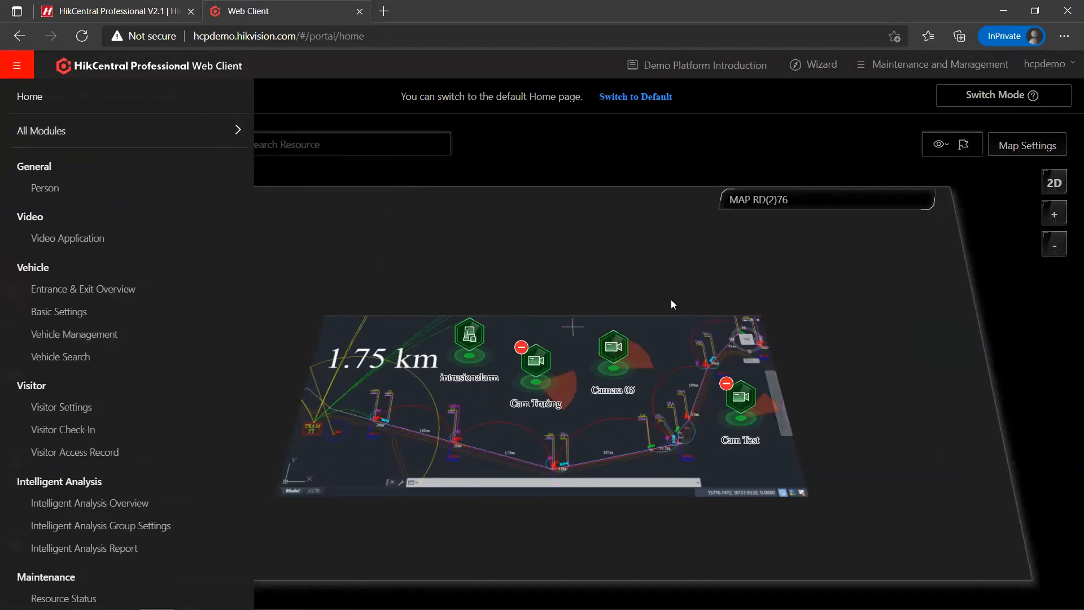
Return to the HikCentral Professional product page, open the free trial license application and accept the cookies.
{"action": "left_click", "coordinate": [142, 17]}
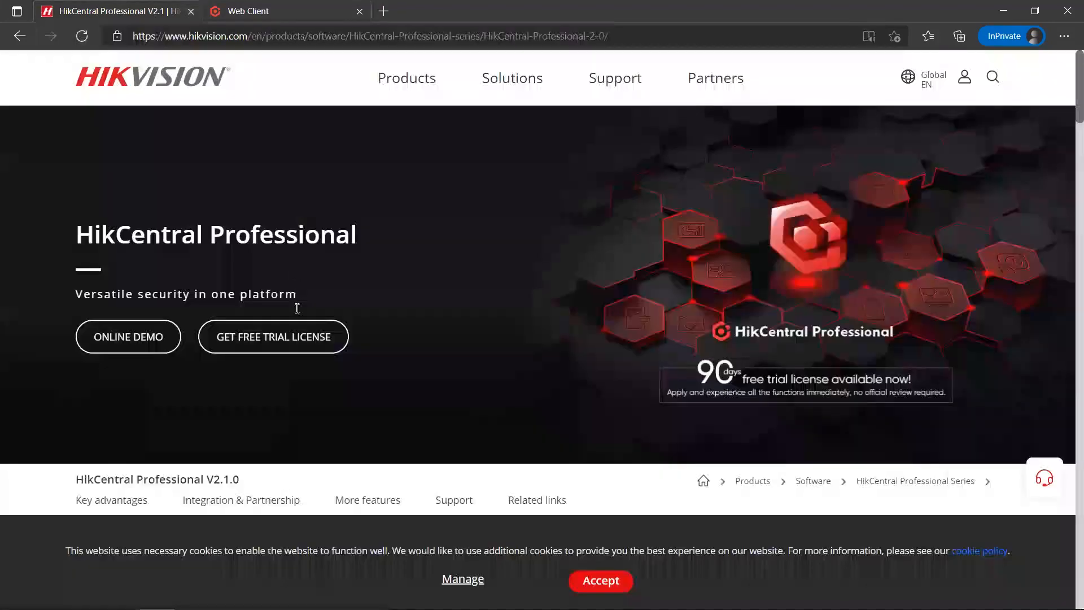
{"action": "left_click", "coordinate": [287, 346]}
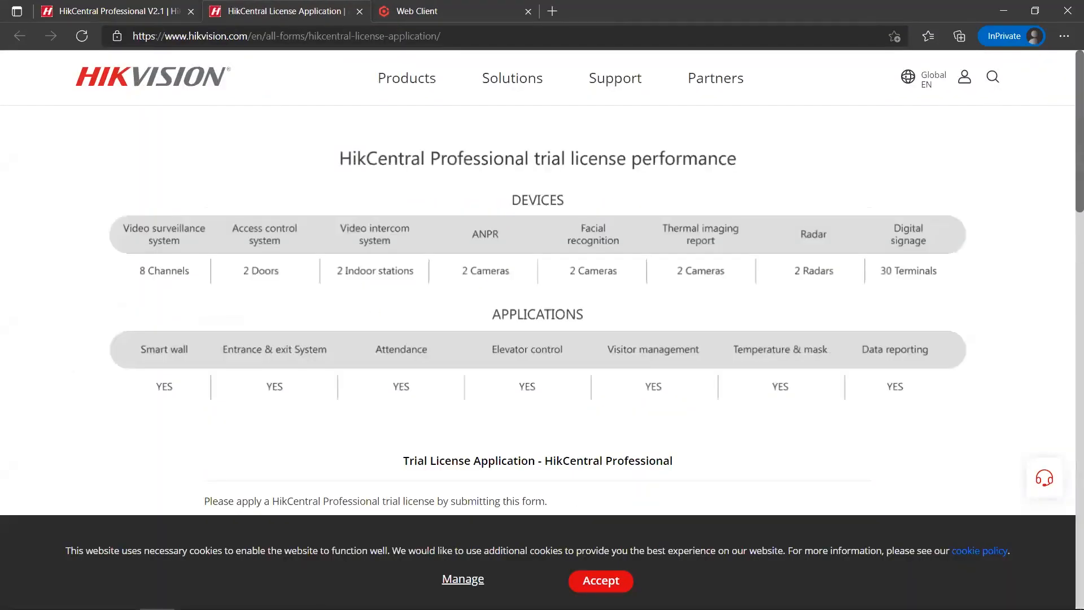
{"action": "left_click", "coordinate": [590, 578]}
Examine the trial license application form's fields and the table of devices and applications the trial license covers.
{"action": "scroll", "coordinate": [511, 410], "scroll_direction": "down", "scroll_amount": 8}
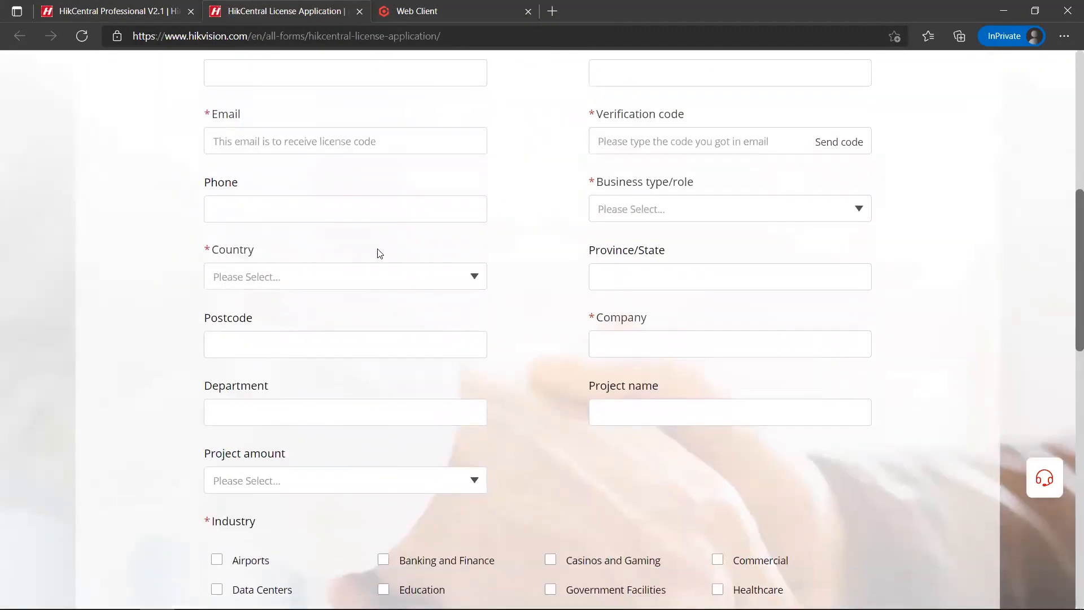
{"action": "scroll", "coordinate": [377, 252], "scroll_direction": "up", "scroll_amount": 3}
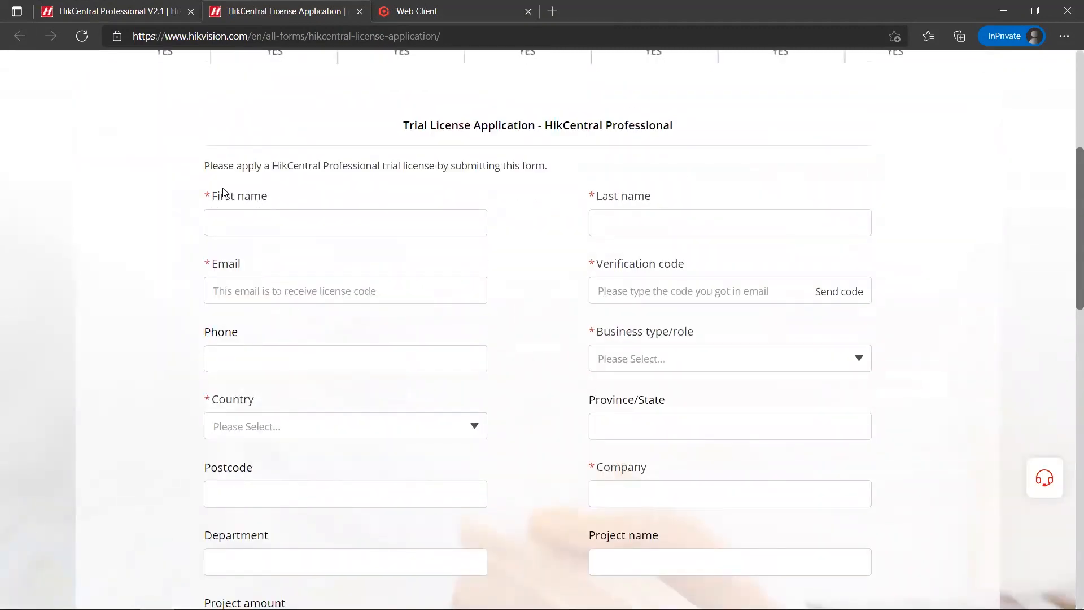
{"action": "scroll", "coordinate": [367, 264], "scroll_direction": "down", "scroll_amount": 3}
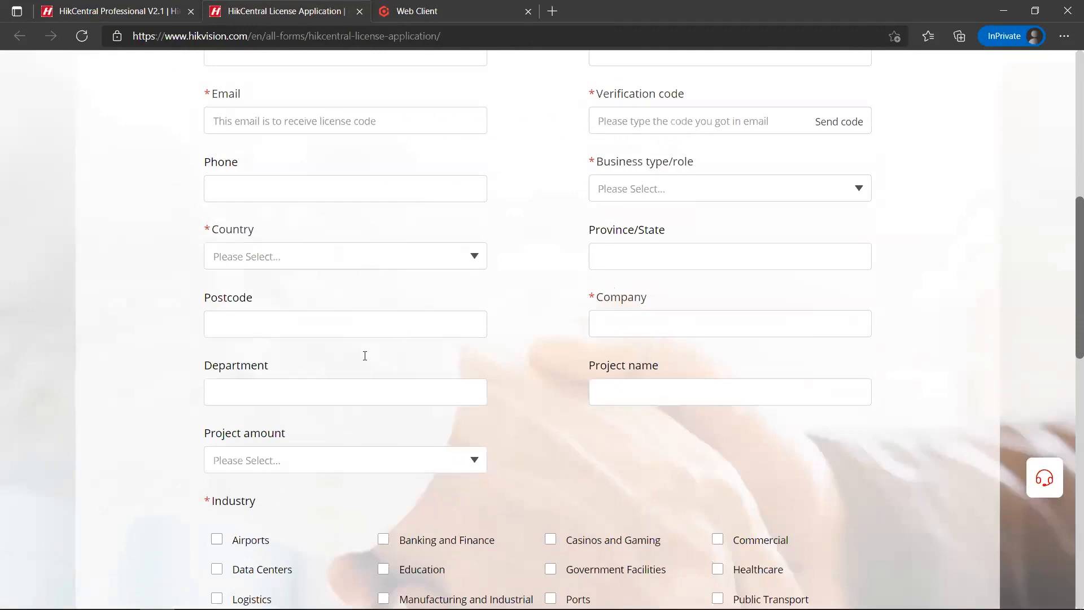
{"action": "scroll", "coordinate": [364, 357], "scroll_direction": "down", "scroll_amount": 6}
{"action": "scroll", "coordinate": [378, 359], "scroll_direction": "up", "scroll_amount": 1}
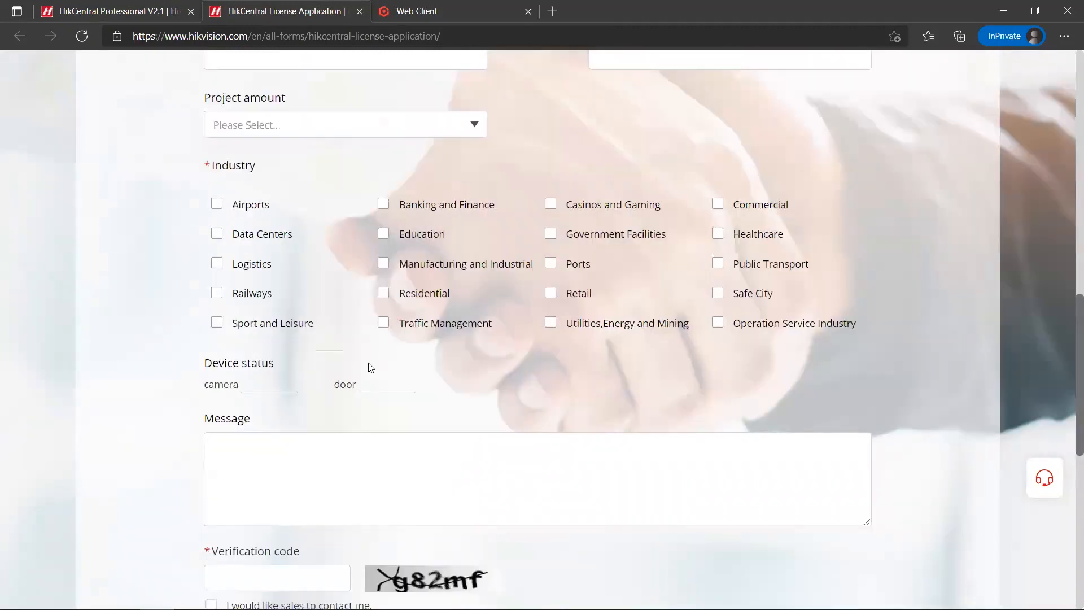
{"action": "scroll", "coordinate": [345, 368], "scroll_direction": "up", "scroll_amount": 12}
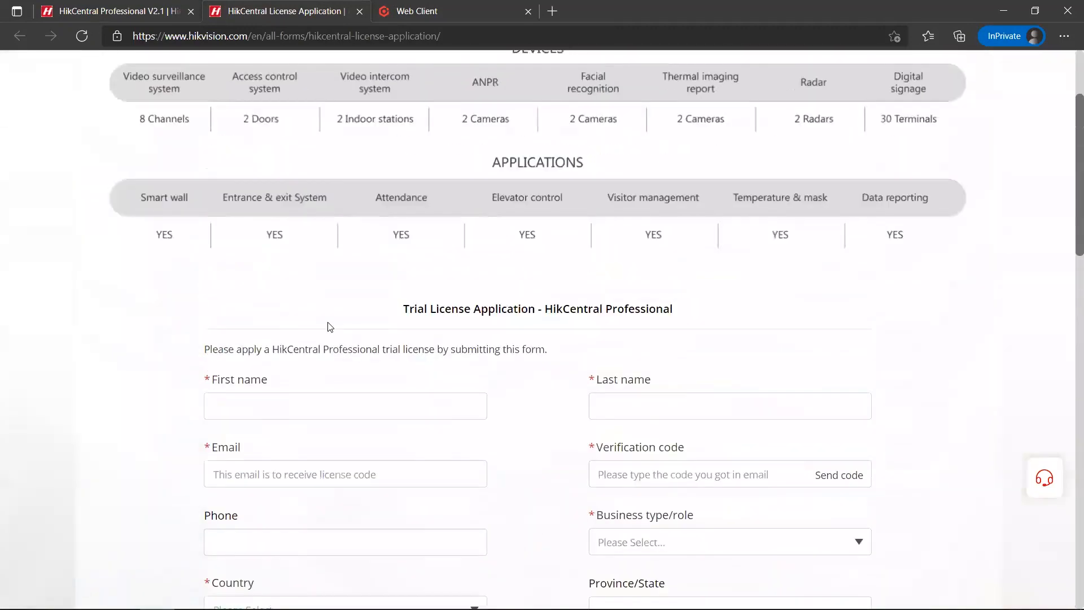
{"action": "scroll", "coordinate": [330, 327], "scroll_direction": "up", "scroll_amount": 3}
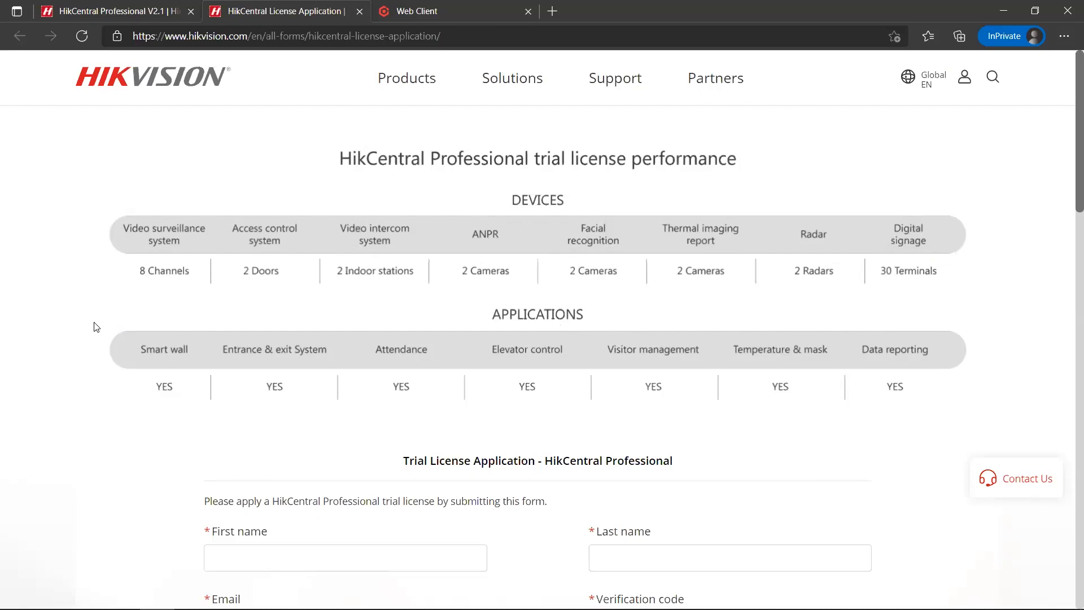
{"action": "left_click_drag", "start_coordinate": [101, 327], "coordinate": [274, 299]}
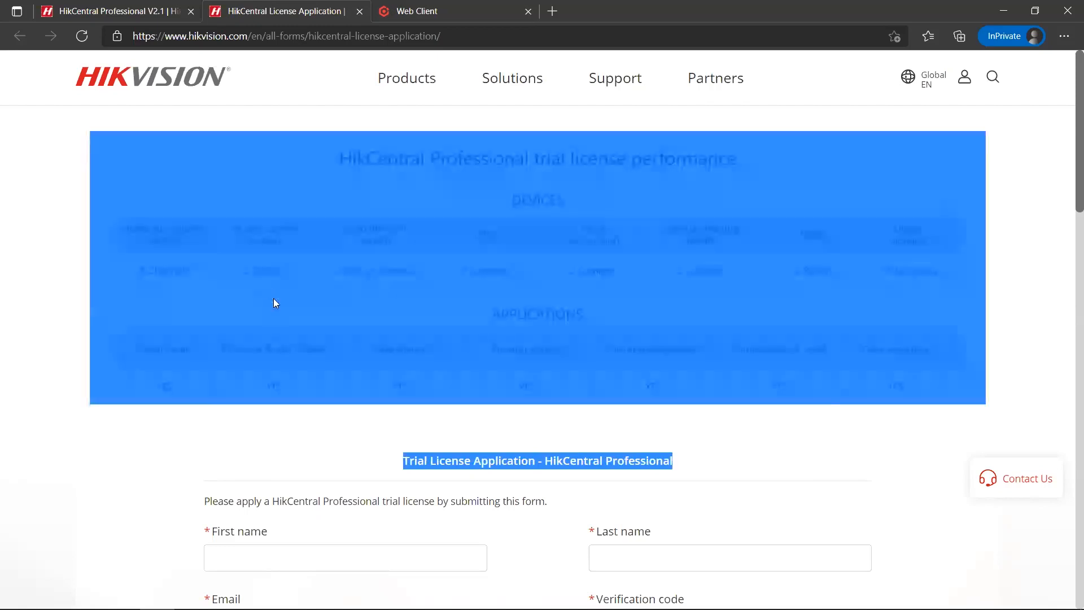
{"action": "left_click", "coordinate": [239, 419]}
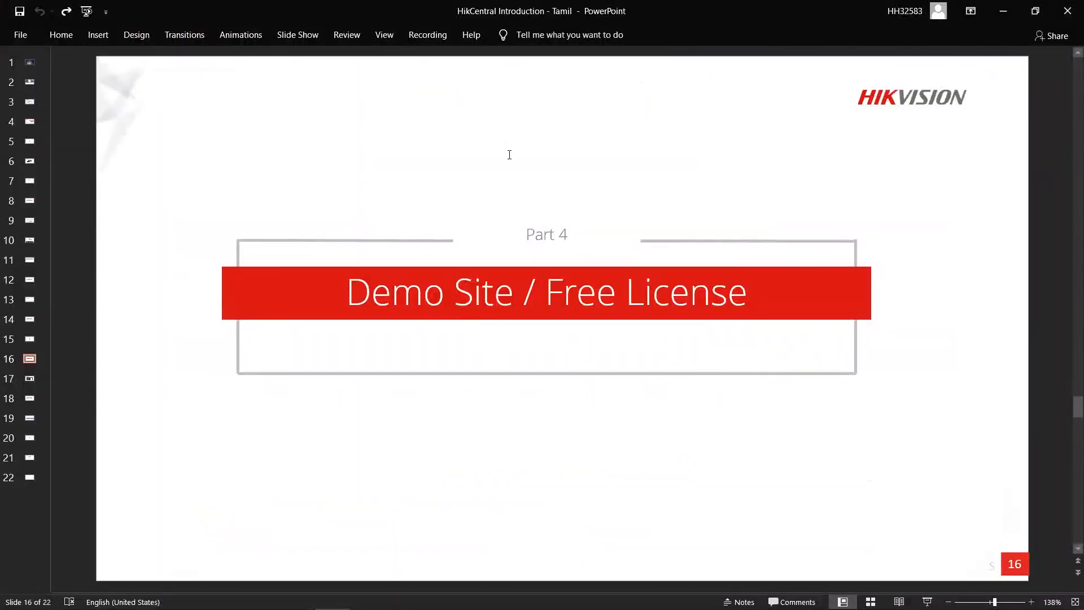
In the PowerPoint presentation, start the slide show at slide 18, Installation, and advance to the Download & Install slide.
{"action": "scroll", "coordinate": [509, 155], "scroll_direction": "down", "scroll_amount": 2}
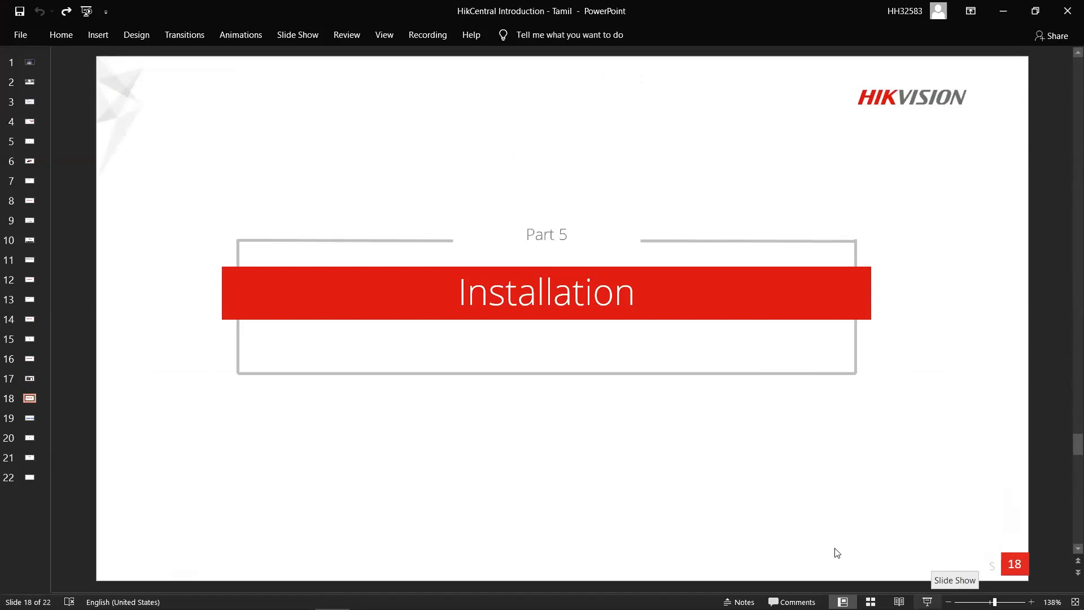
{"action": "key", "text": "shift+F5"}
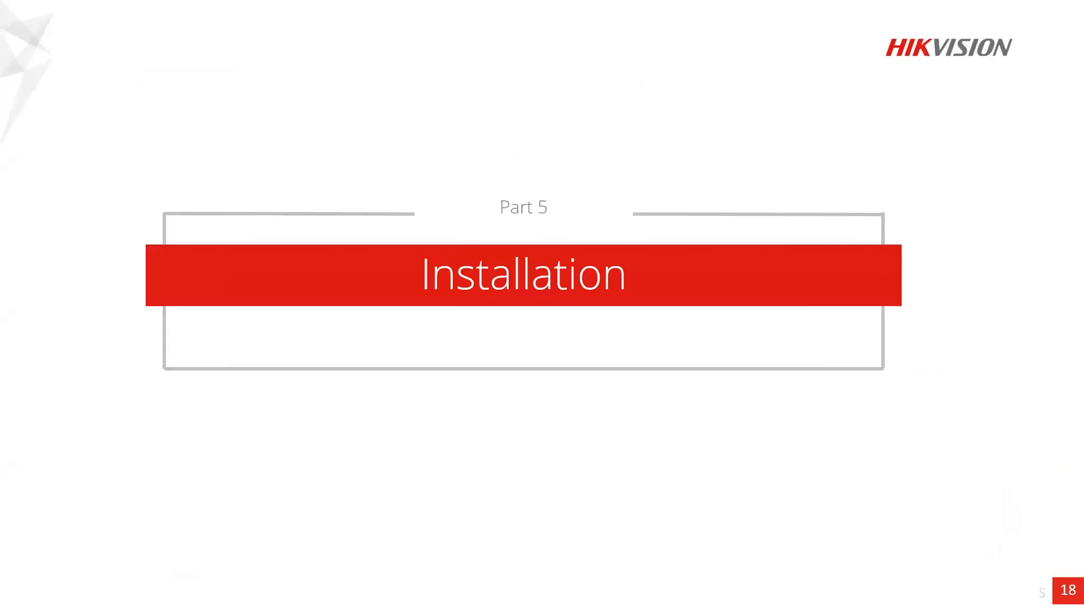
{"action": "left_click", "coordinate": [996, 116]}
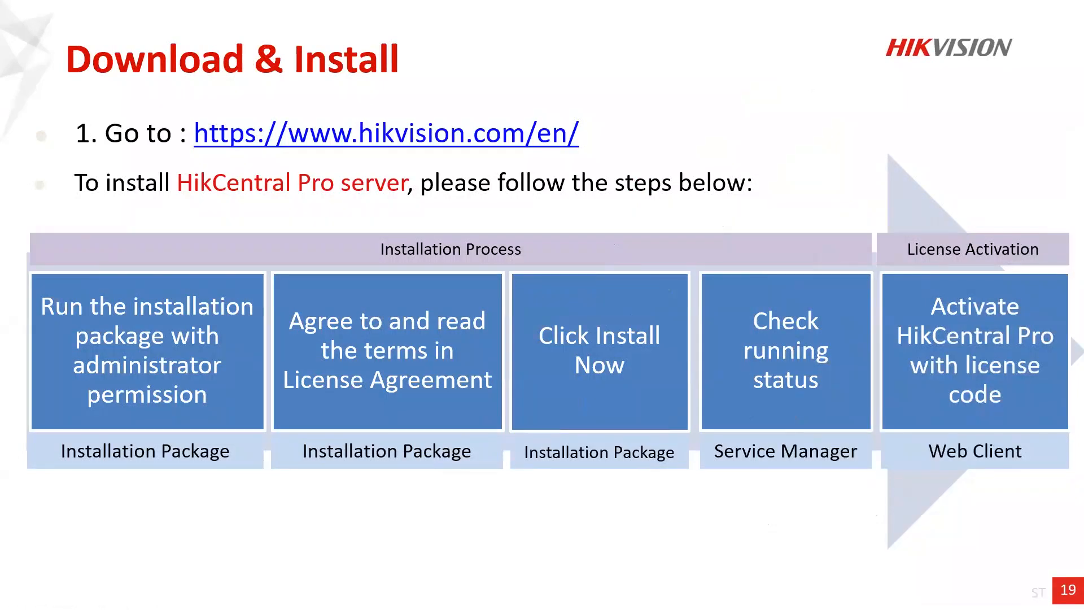
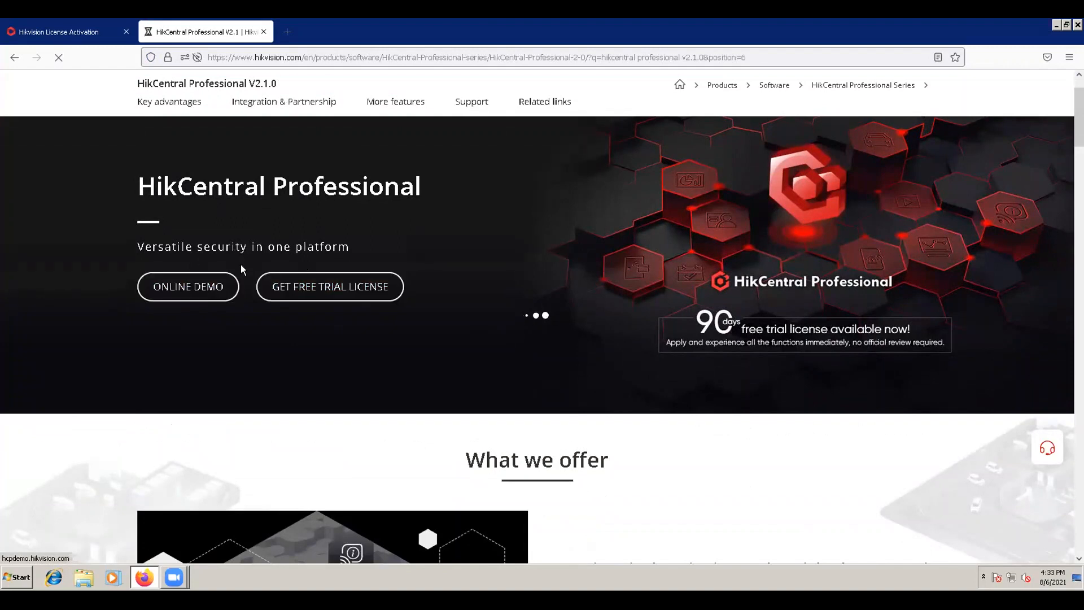
In Firefox, open the Installation Package page from the Support section of the HikCentral Professional V2.1.0 product page.
{"action": "scroll", "coordinate": [241, 266], "scroll_direction": "down", "scroll_amount": 12}
{"action": "scroll", "coordinate": [240, 266], "scroll_direction": "down", "scroll_amount": 15}
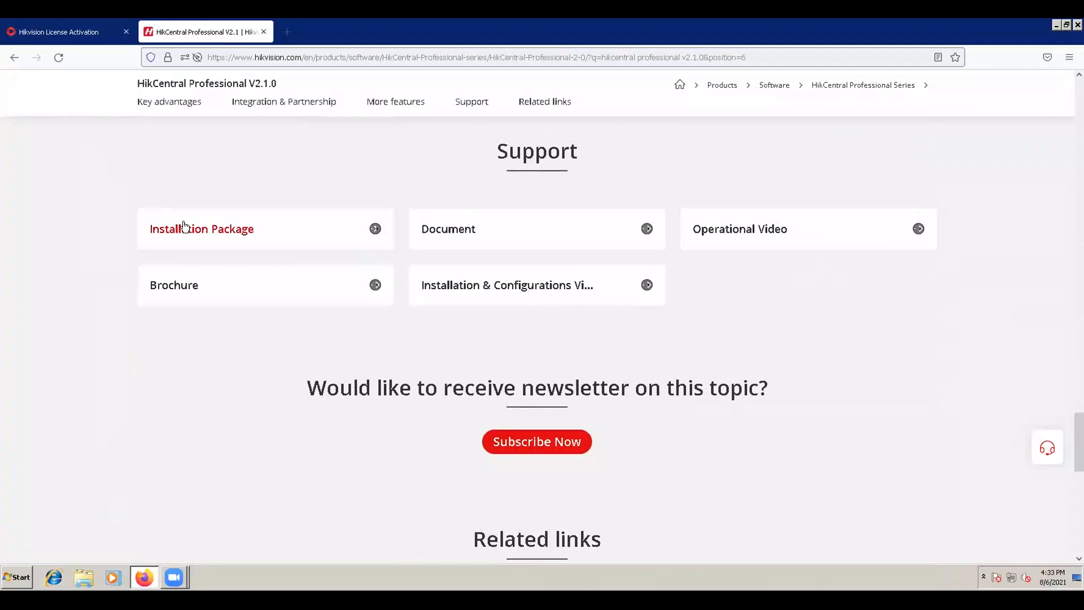
{"action": "left_click", "coordinate": [184, 227]}
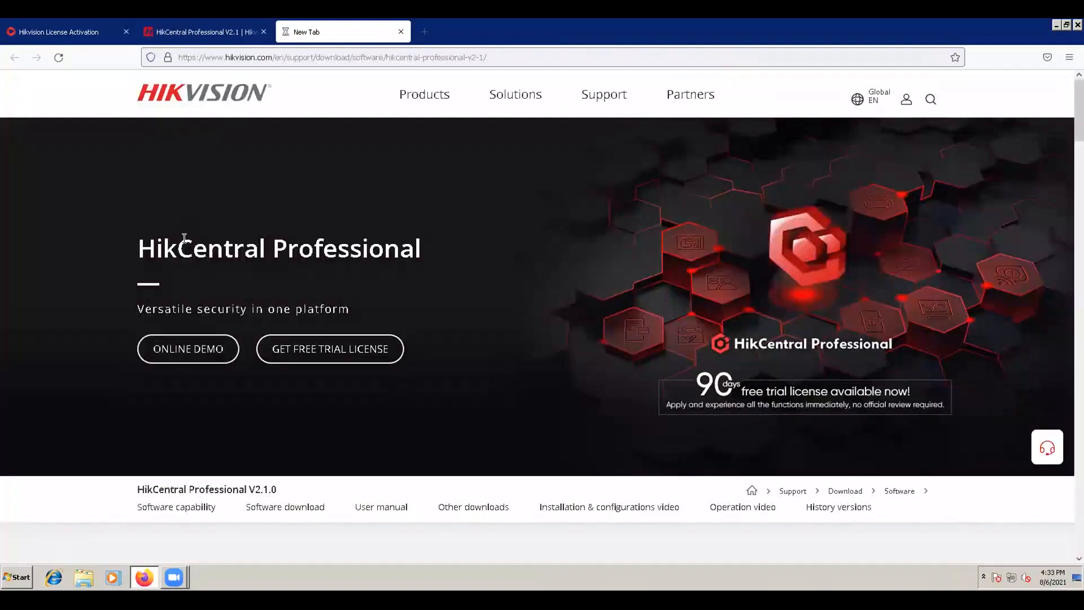
Request the HikCentral Professional V2.1.0 installer from the software downloads, agree to the license terms and cancel saving the file.
{"action": "scroll", "coordinate": [197, 350], "scroll_direction": "down", "scroll_amount": 10}
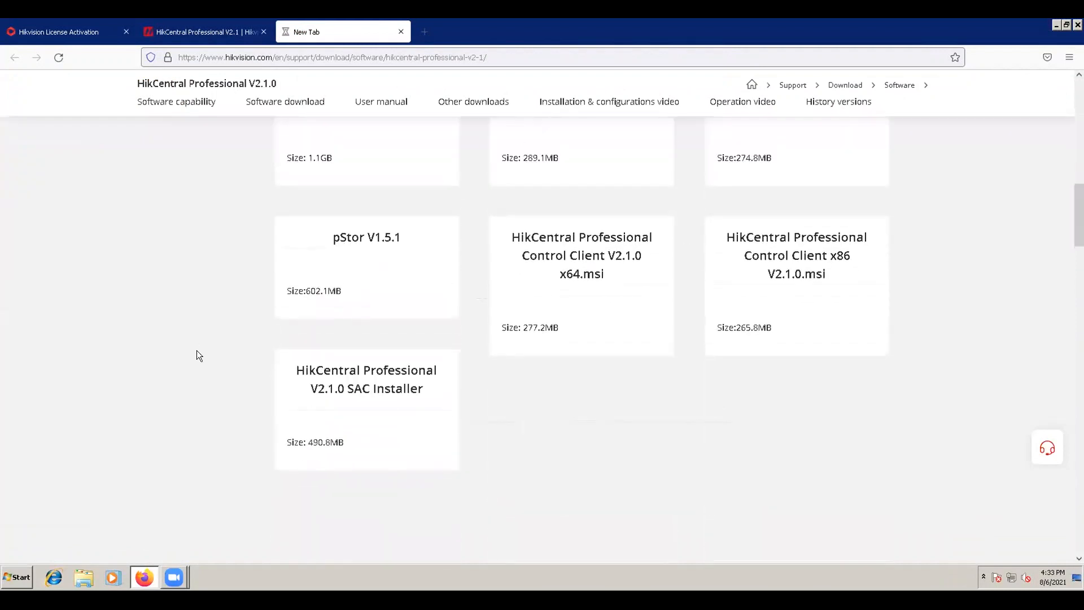
{"action": "scroll", "coordinate": [197, 350], "scroll_direction": "up", "scroll_amount": 3}
{"action": "scroll", "coordinate": [190, 348], "scroll_direction": "up", "scroll_amount": 3}
{"action": "mouse_move", "coordinate": [388, 340]}
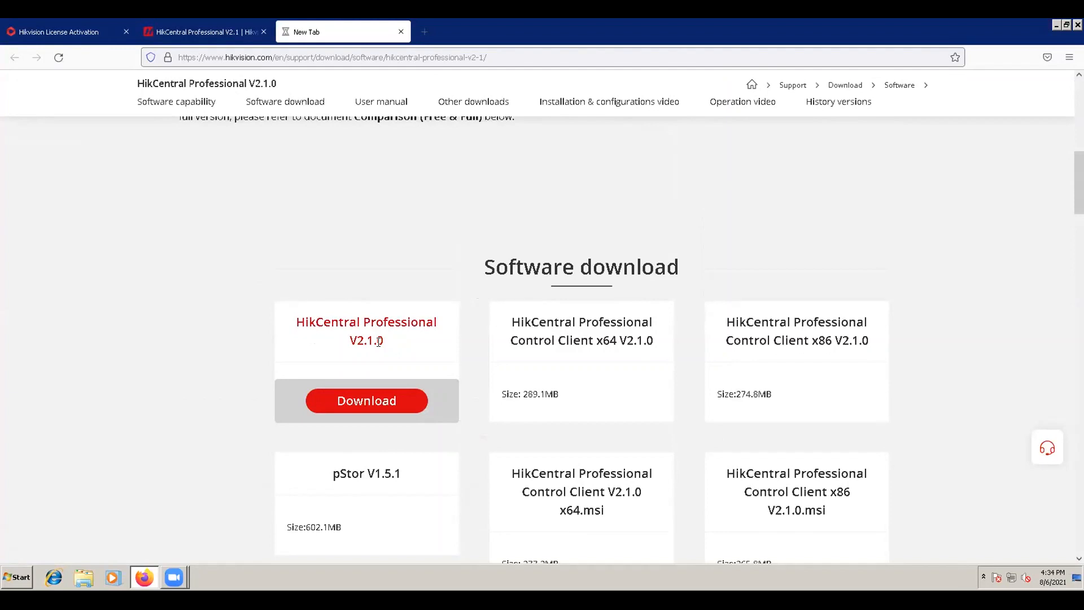
{"action": "mouse_move", "coordinate": [528, 349]}
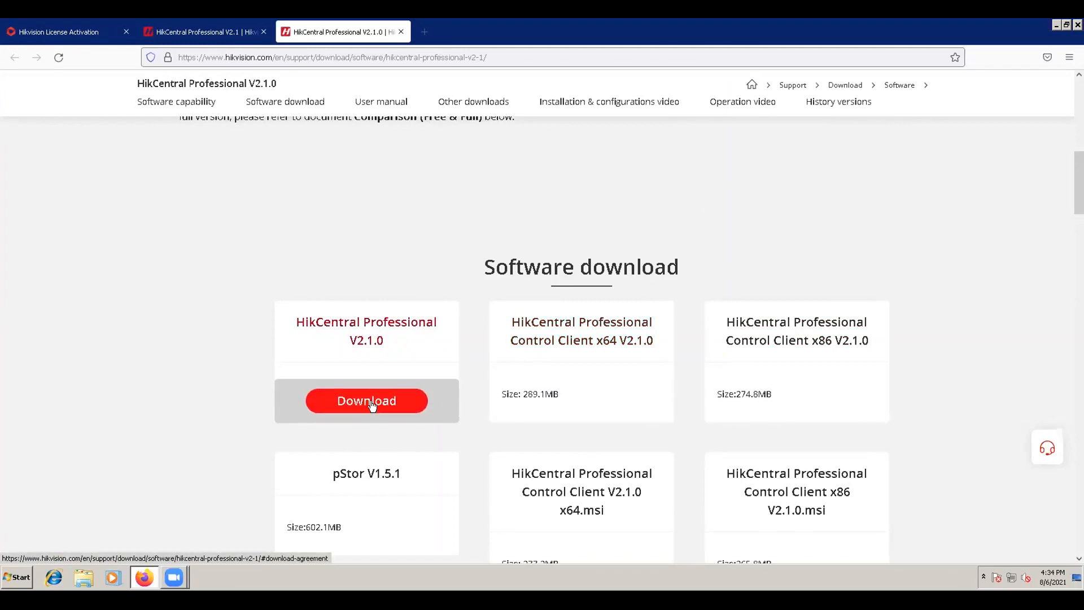
{"action": "left_click", "coordinate": [371, 401]}
{"action": "left_click", "coordinate": [452, 337]}
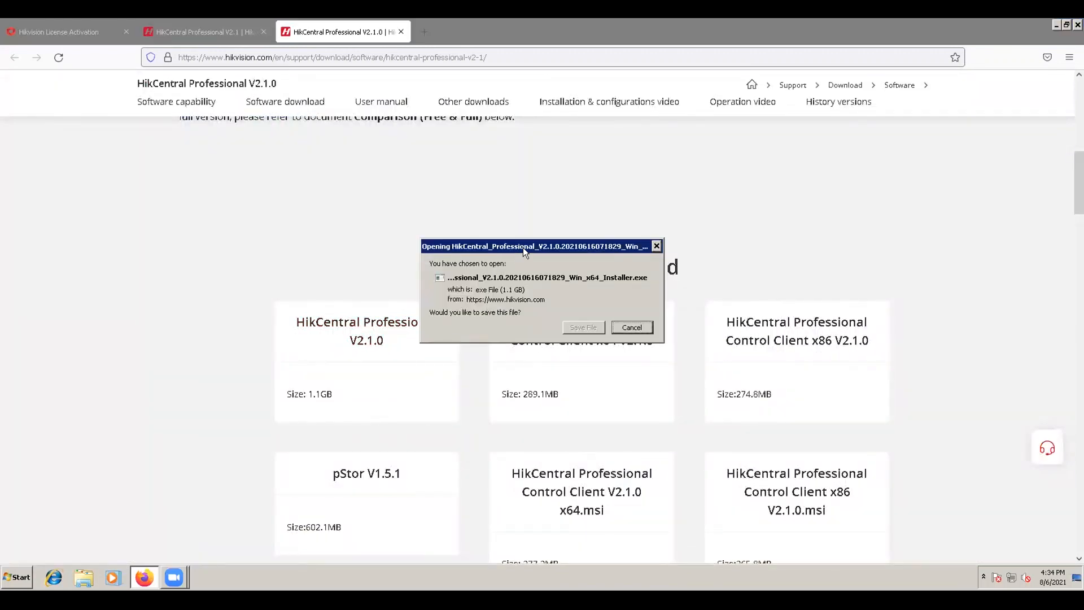
{"action": "left_click_drag", "start_coordinate": [523, 247], "coordinate": [528, 225]}
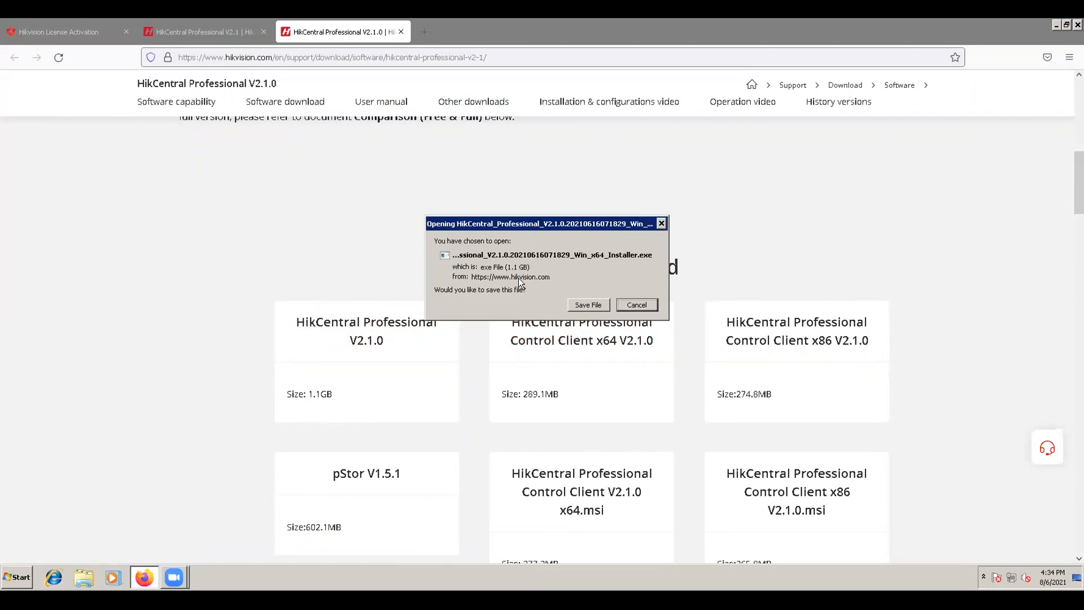
{"action": "left_click", "coordinate": [637, 306]}
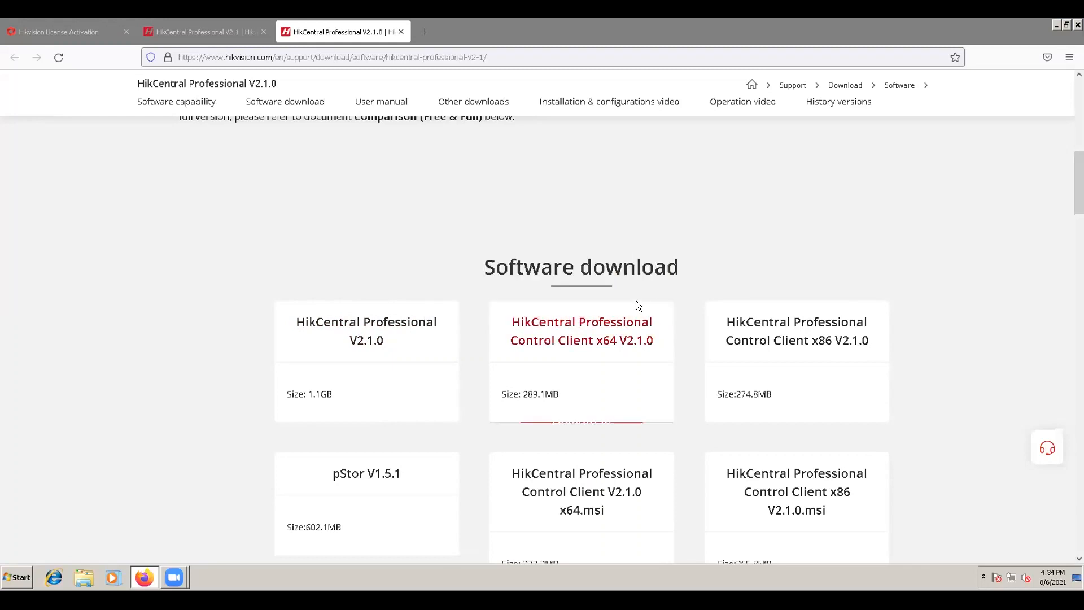
Minimize the browser and launch the HikCentral Professional V2.1.0 x64 installer saved on the desktop.
{"action": "left_click", "coordinate": [1055, 25]}
{"action": "left_click", "coordinate": [1016, 47]}
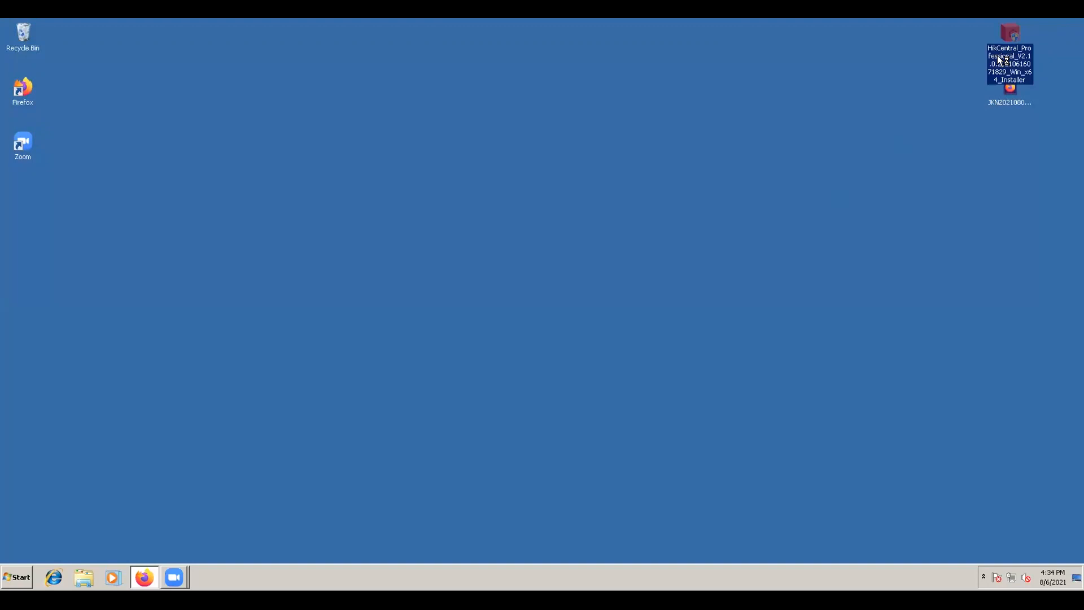
{"action": "double_click", "coordinate": [1002, 59]}
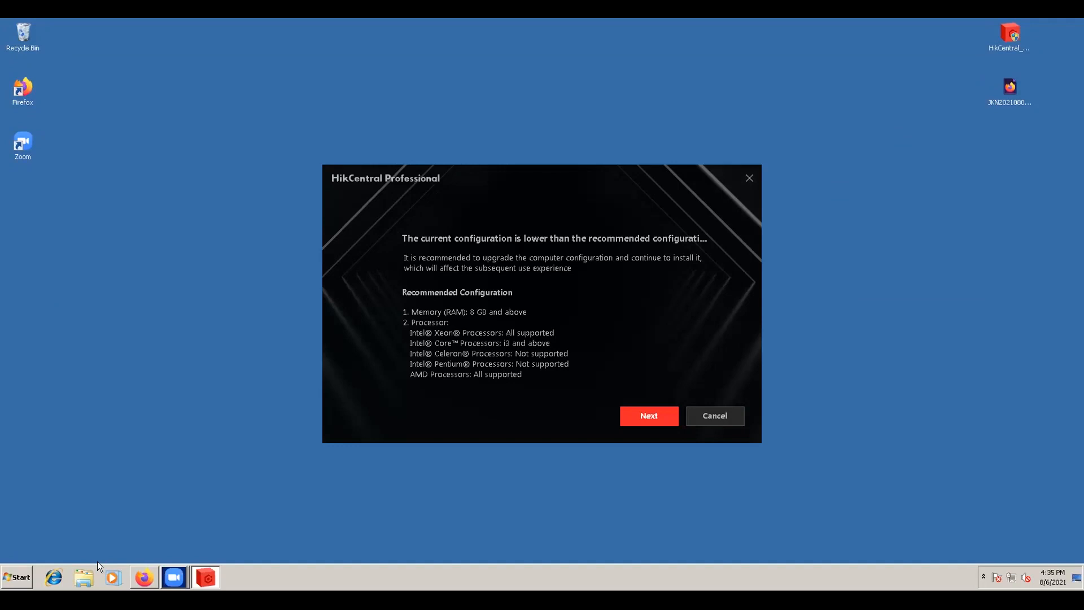
Check the computer's processor and installed memory in its system properties, and minimize the System and Libraries windows.
{"action": "left_click", "coordinate": [86, 572]}
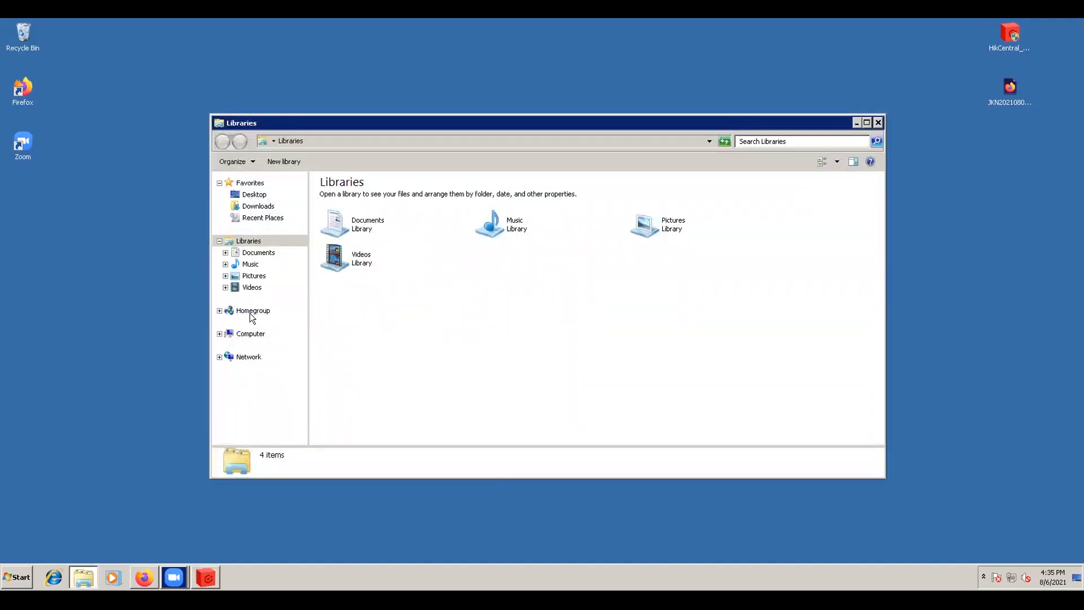
{"action": "left_click", "coordinate": [250, 333]}
{"action": "right_click", "coordinate": [250, 333]}
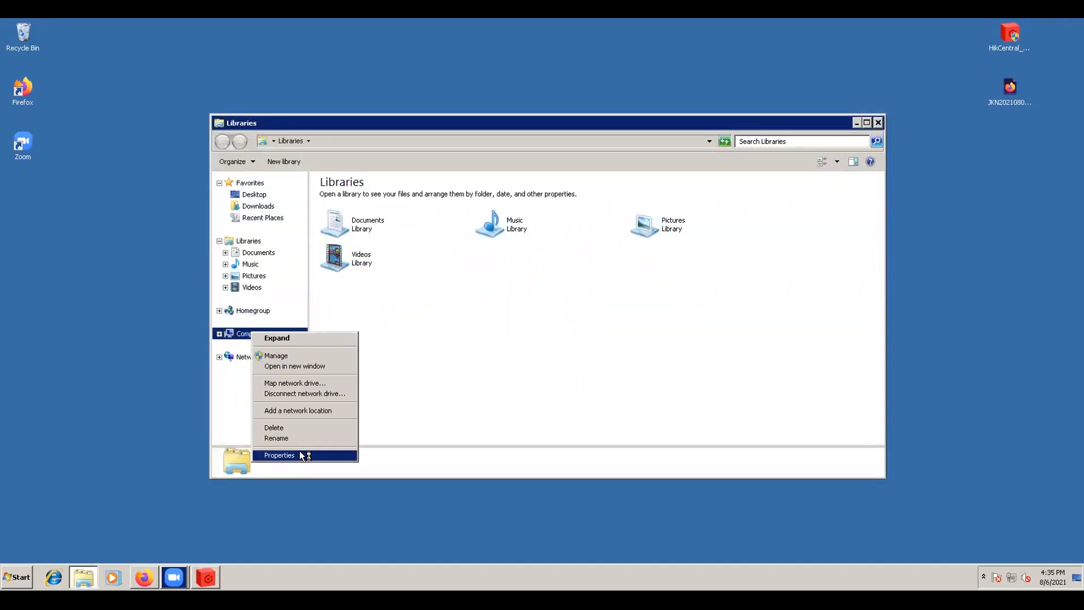
{"action": "left_click", "coordinate": [299, 451]}
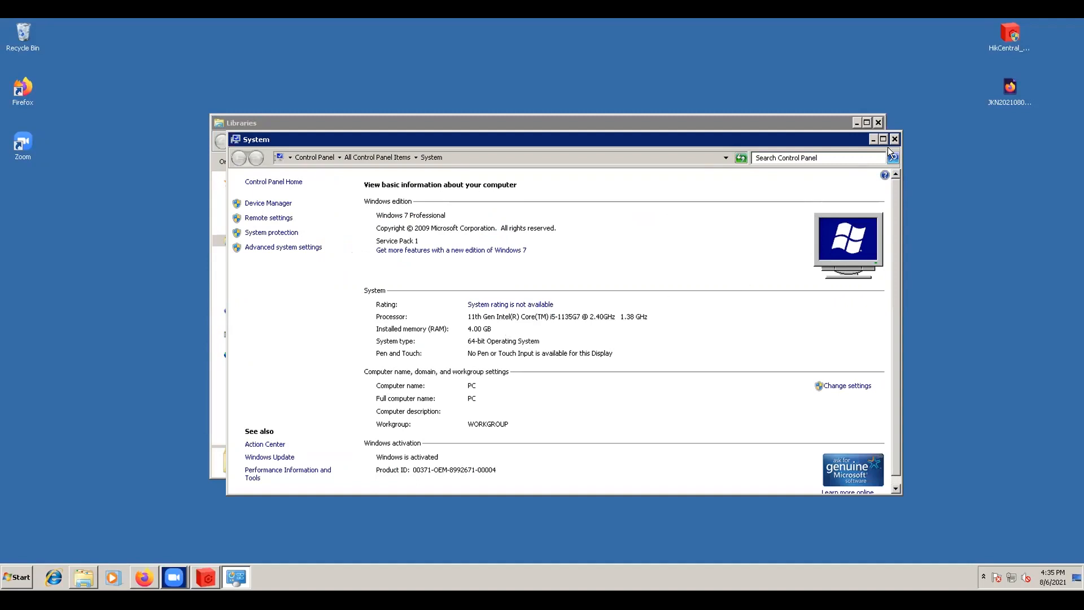
{"action": "left_click", "coordinate": [874, 139]}
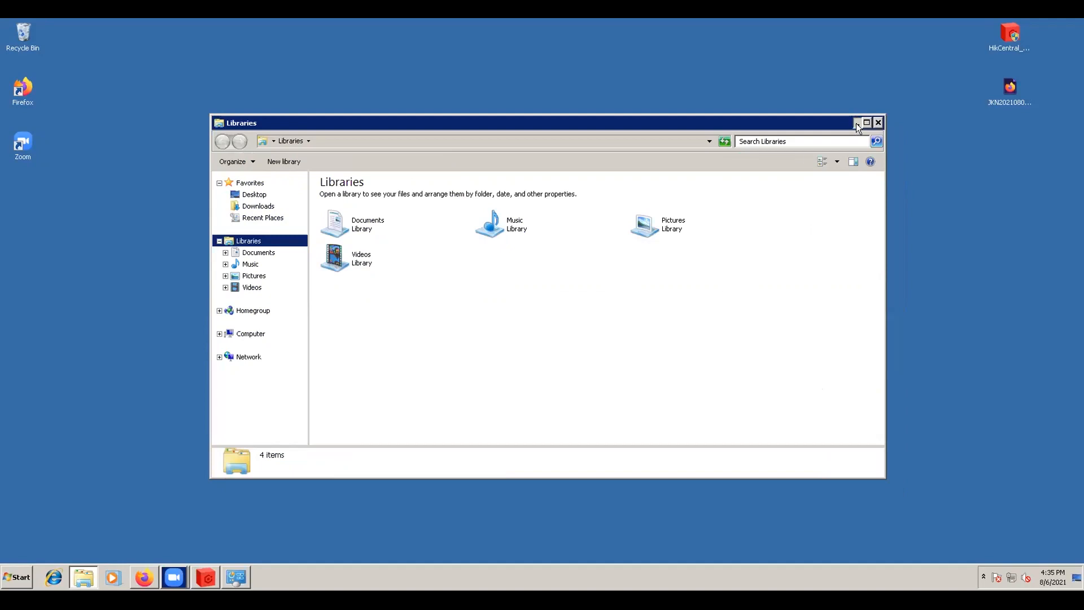
{"action": "left_click", "coordinate": [857, 123]}
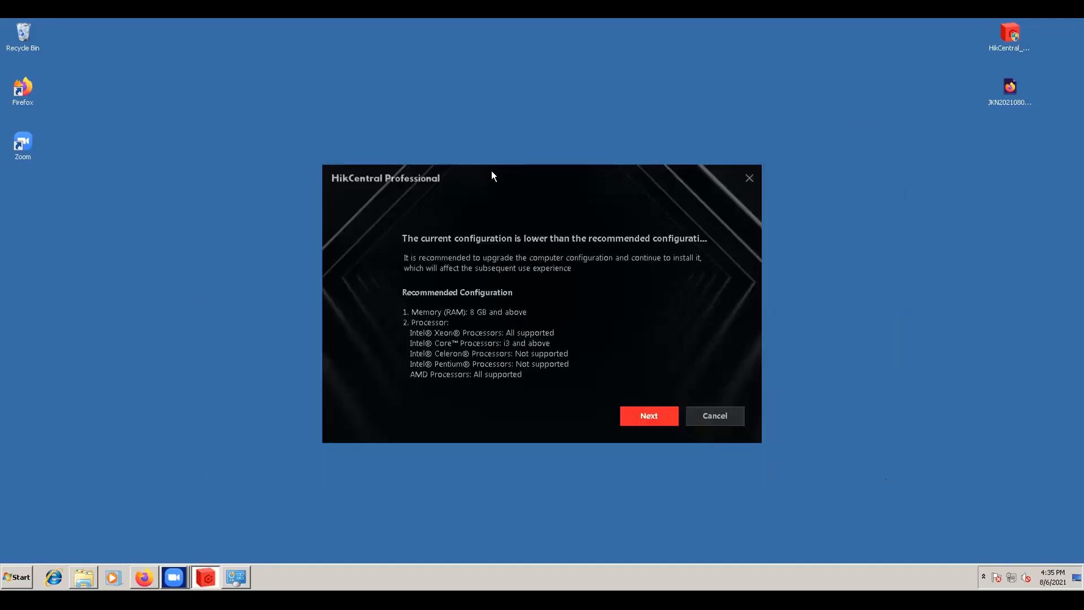
Continue past the recommended configuration notice, agree to the License Agreement and start the HikCentral Professional installation.
{"action": "left_click_drag", "start_coordinate": [491, 170], "coordinate": [484, 168]}
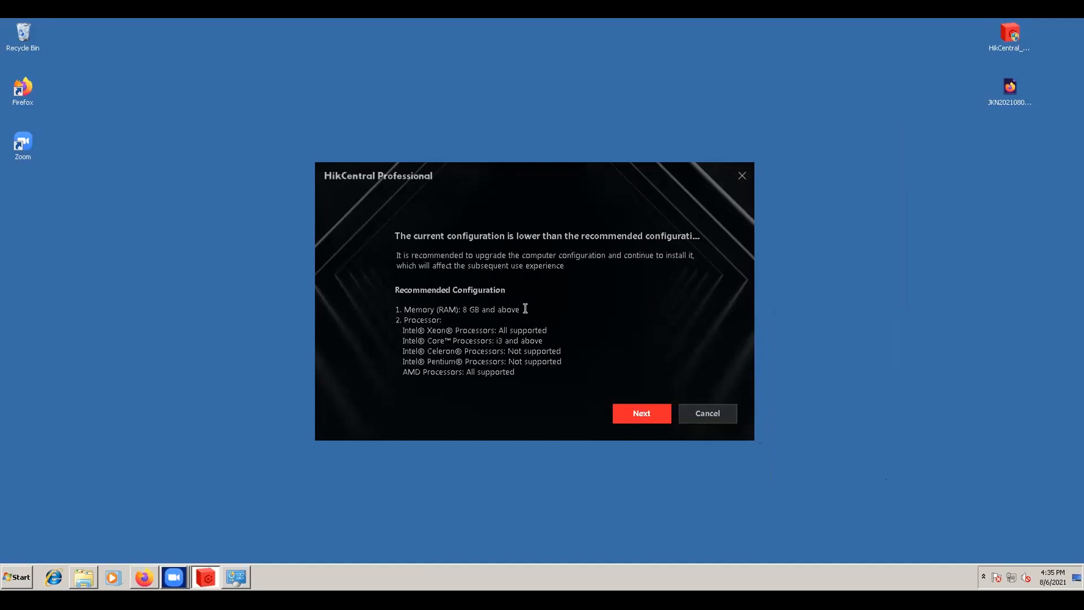
{"action": "left_click", "coordinate": [625, 414]}
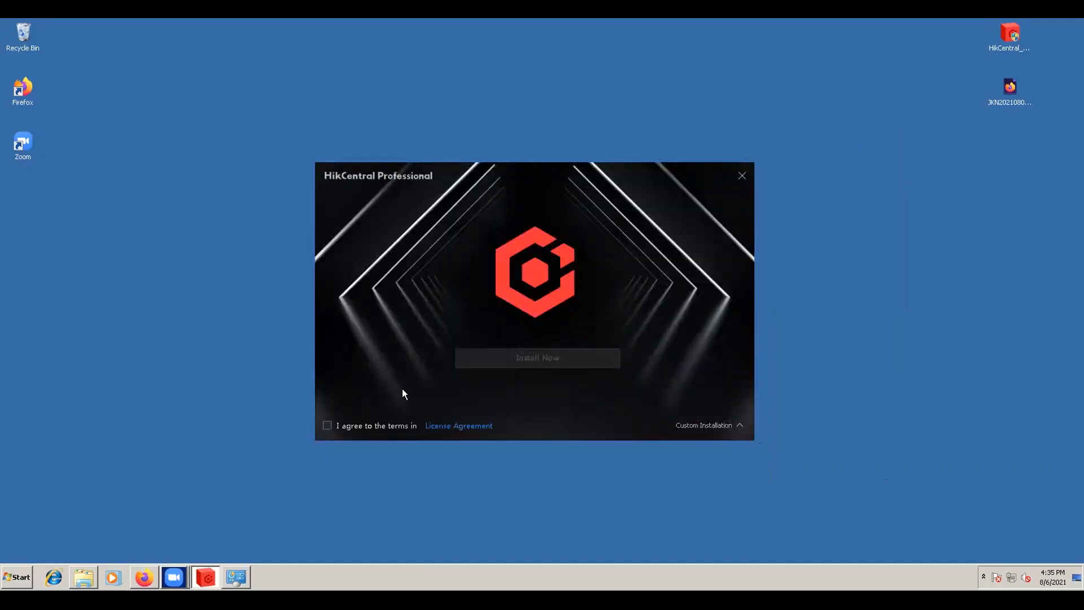
{"action": "left_click", "coordinate": [326, 426]}
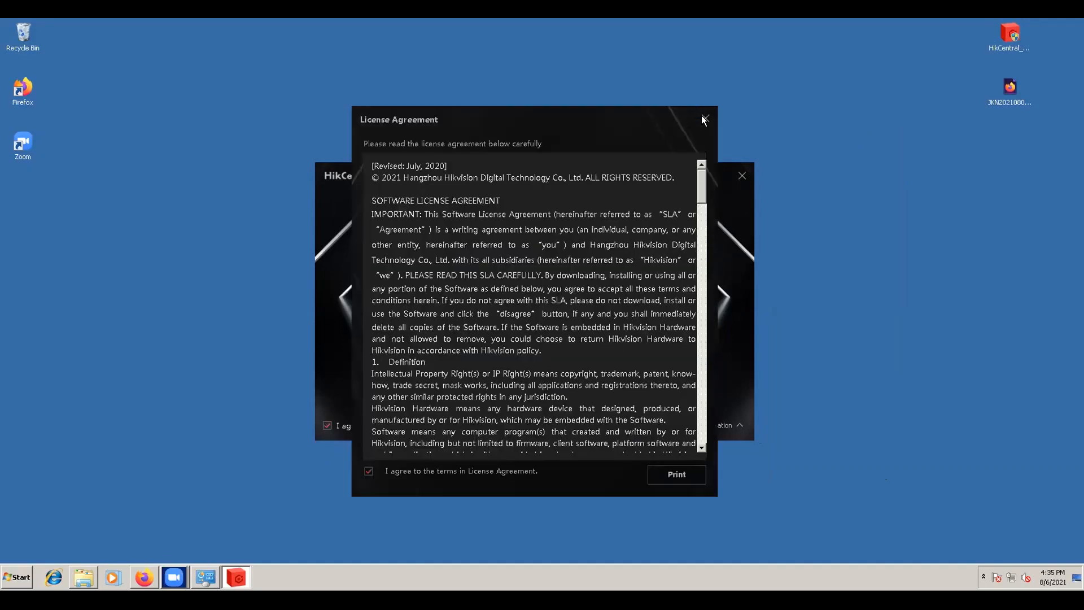
{"action": "left_click", "coordinate": [680, 471]}
{"action": "left_click", "coordinate": [550, 352]}
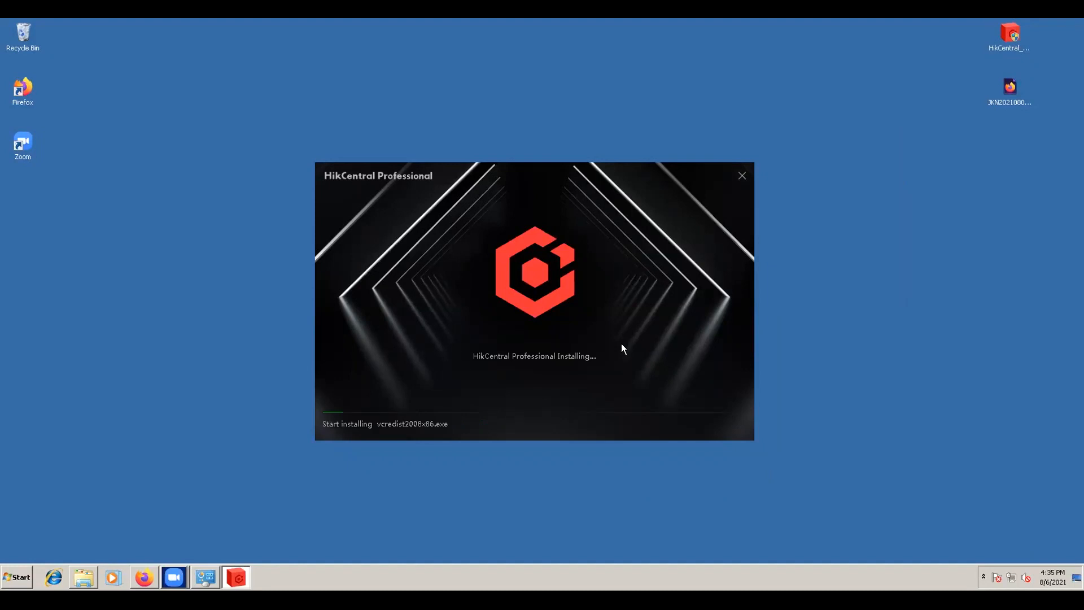
Return to Firefox and look through the remaining software packages and user manuals on the V2.1.0 download page.
{"action": "left_click", "coordinate": [148, 570]}
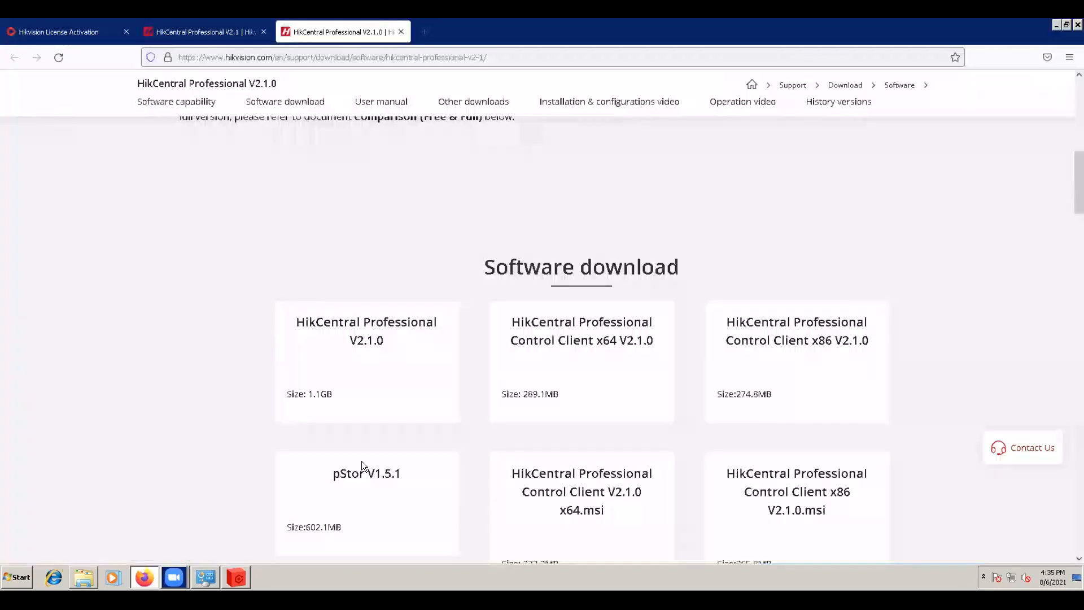
{"action": "scroll", "coordinate": [353, 387], "scroll_direction": "down", "scroll_amount": 3}
{"action": "scroll", "coordinate": [353, 386], "scroll_direction": "down", "scroll_amount": 9}
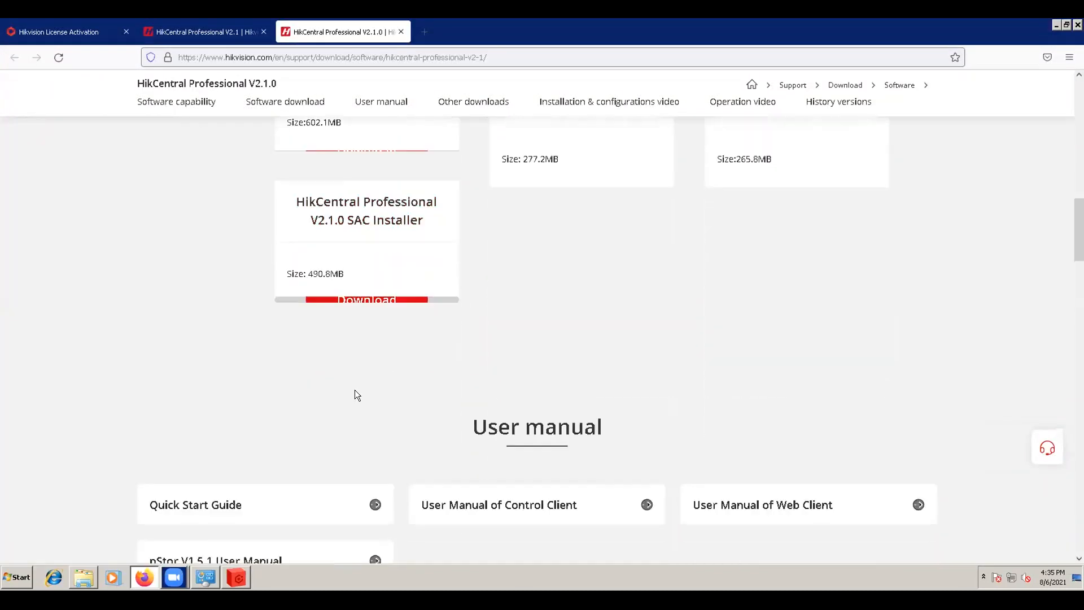
{"action": "scroll", "coordinate": [334, 331], "scroll_direction": "up", "scroll_amount": 2}
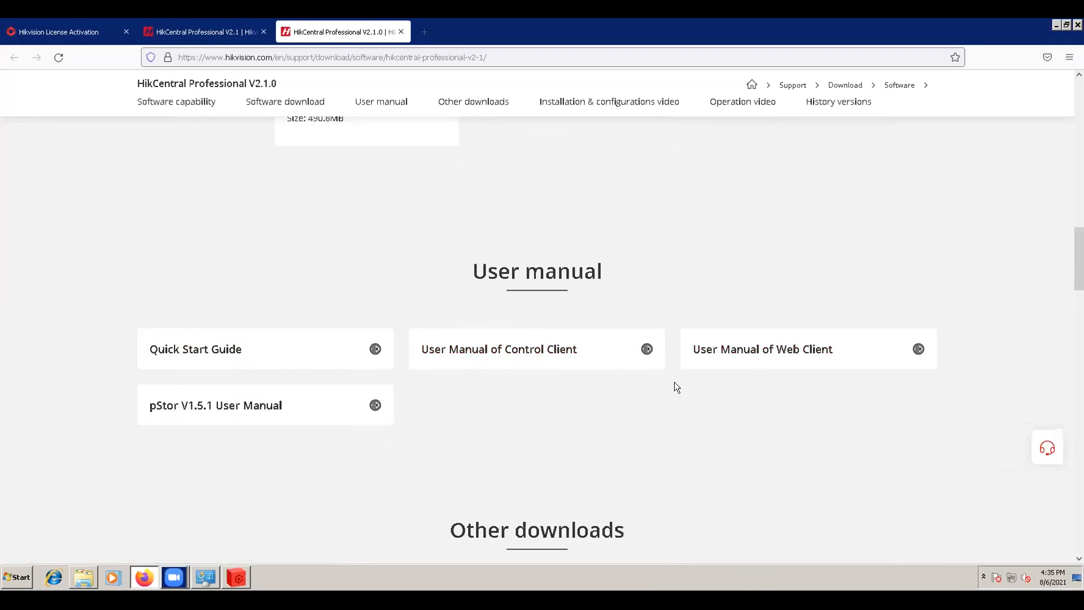
{"action": "scroll", "coordinate": [673, 381], "scroll_direction": "down", "scroll_amount": 8}
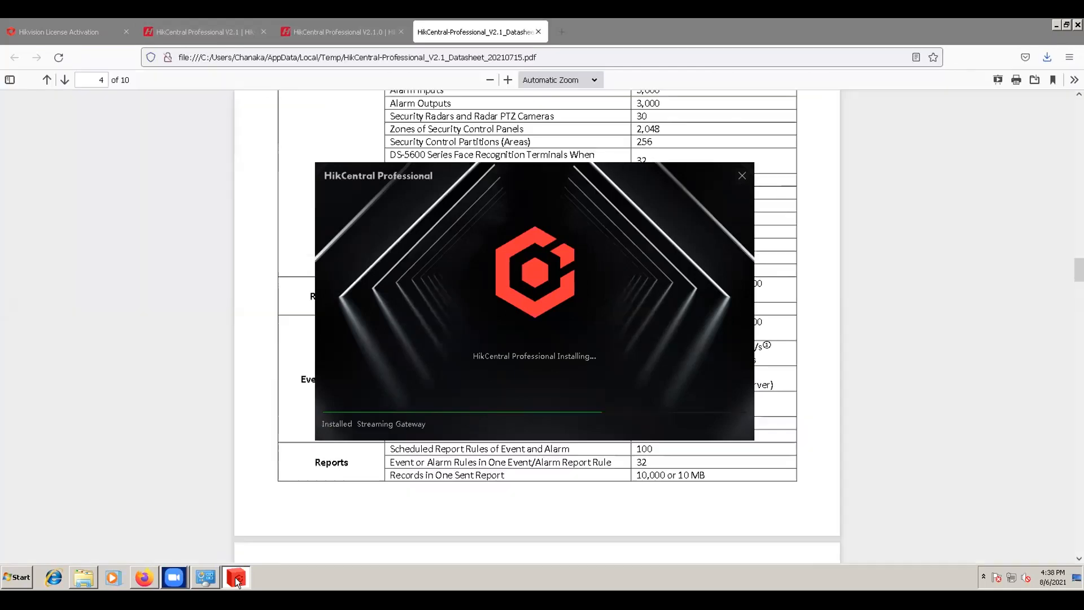
Examine the datasheet's maximum performance table and server hardware specifications, and check on the running installer.
{"action": "left_click", "coordinate": [239, 424]}
{"action": "scroll", "coordinate": [240, 424], "scroll_direction": "up", "scroll_amount": 5}
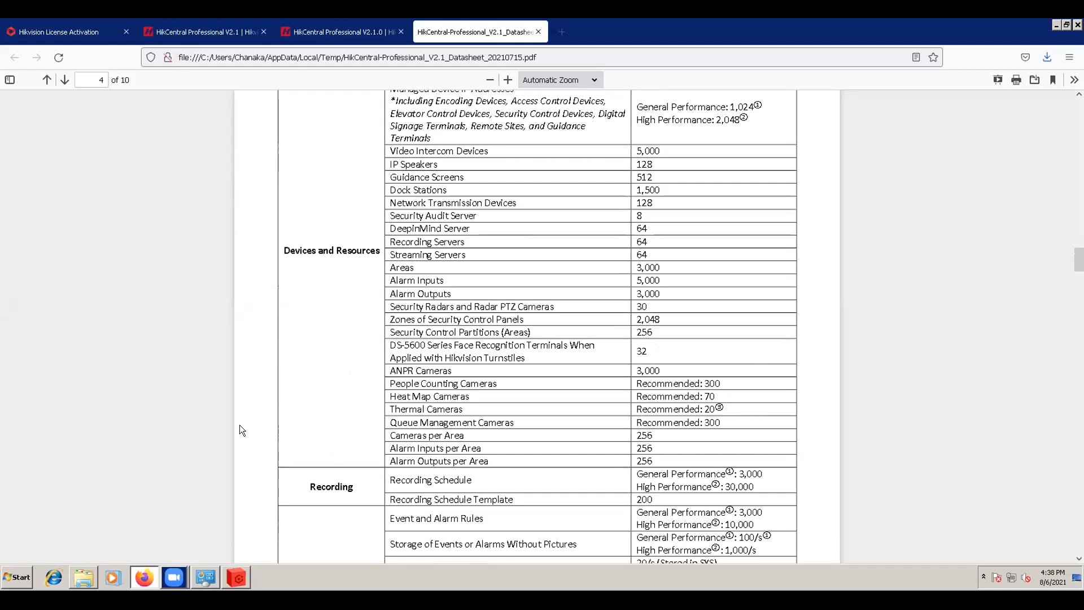
{"action": "scroll", "coordinate": [239, 426], "scroll_direction": "up", "scroll_amount": 2}
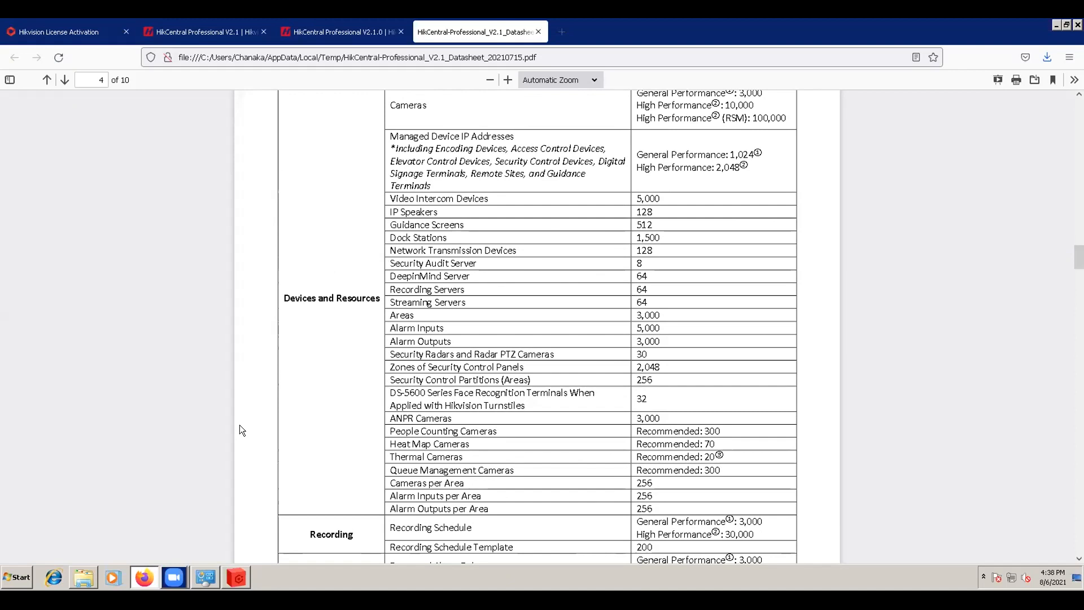
{"action": "scroll", "coordinate": [240, 427], "scroll_direction": "up", "scroll_amount": 2}
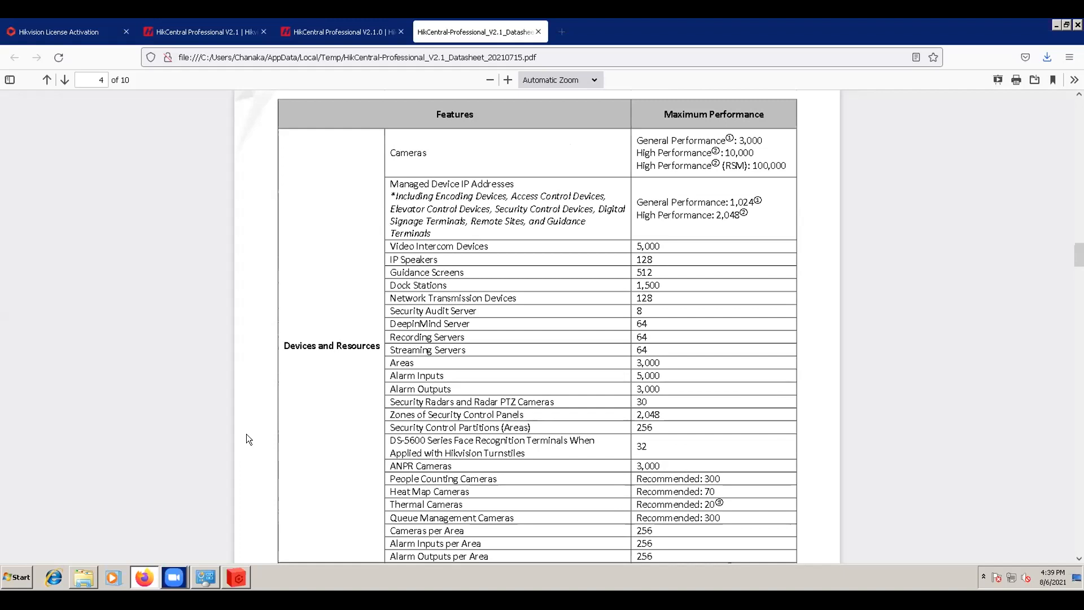
{"action": "scroll", "coordinate": [246, 434], "scroll_direction": "down", "scroll_amount": 20}
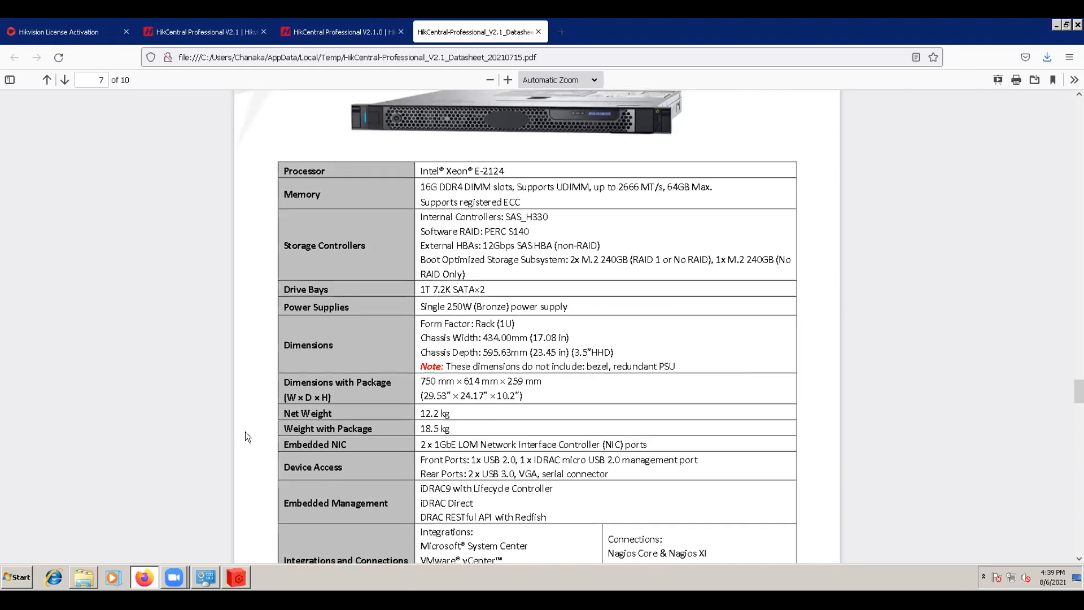
{"action": "scroll", "coordinate": [246, 432], "scroll_direction": "down", "scroll_amount": 1}
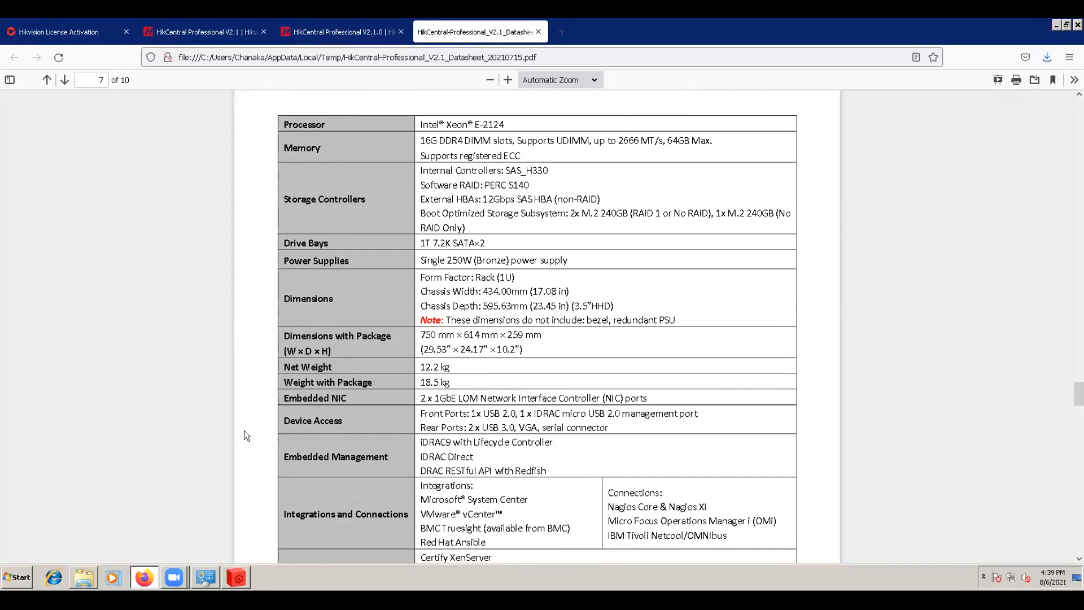
{"action": "left_click", "coordinate": [232, 582]}
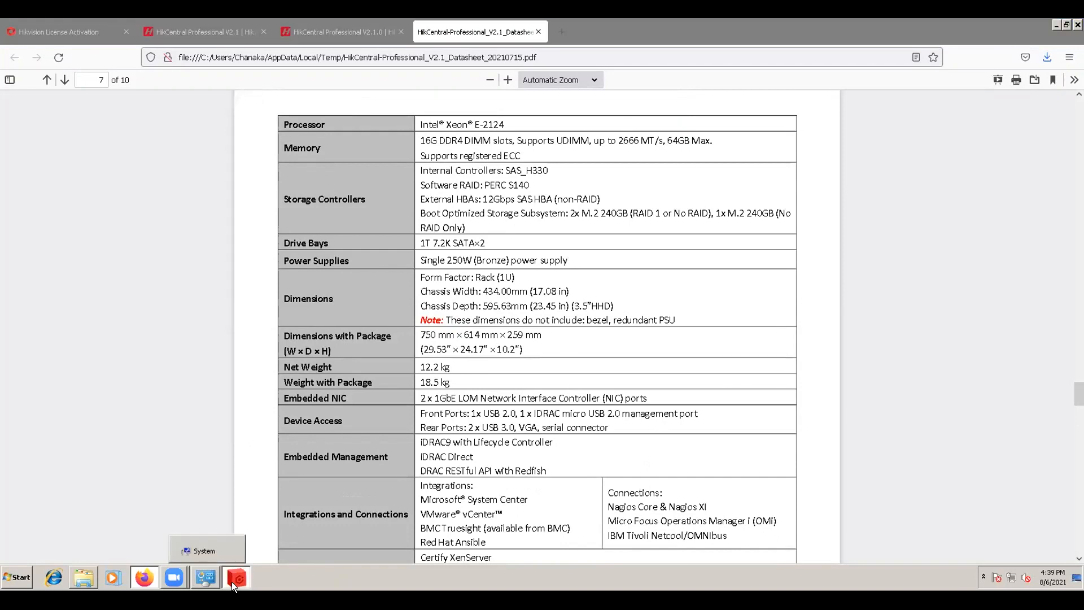
{"action": "left_click", "coordinate": [232, 421]}
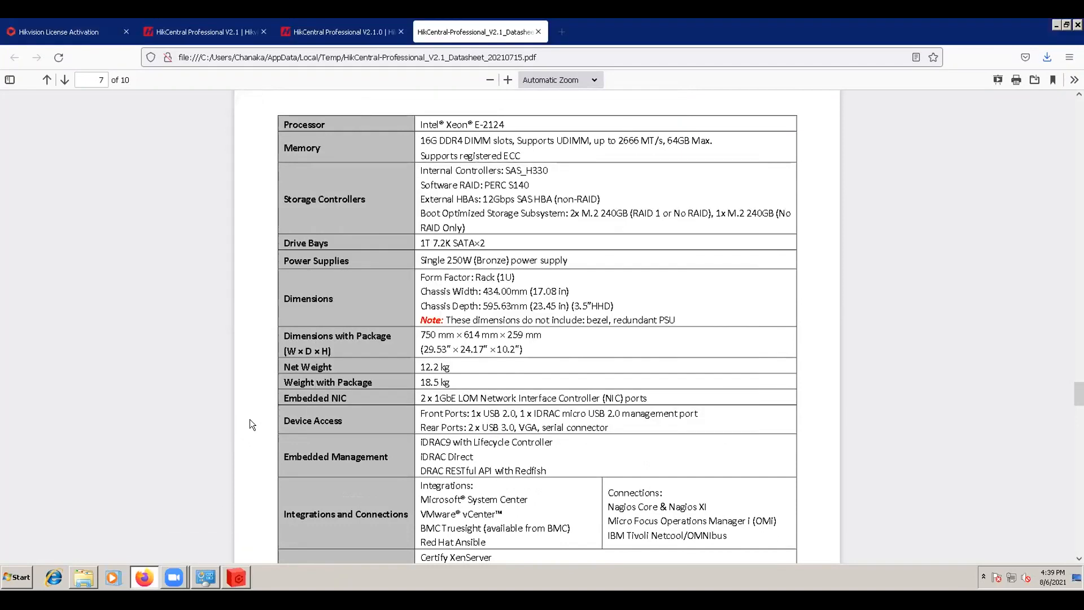
On the V2.1.0 download page, request the A&E Spec, agree to the materials license terms and open the PDF with Firefox.
{"action": "scroll", "coordinate": [333, 403], "scroll_direction": "down", "scroll_amount": 3}
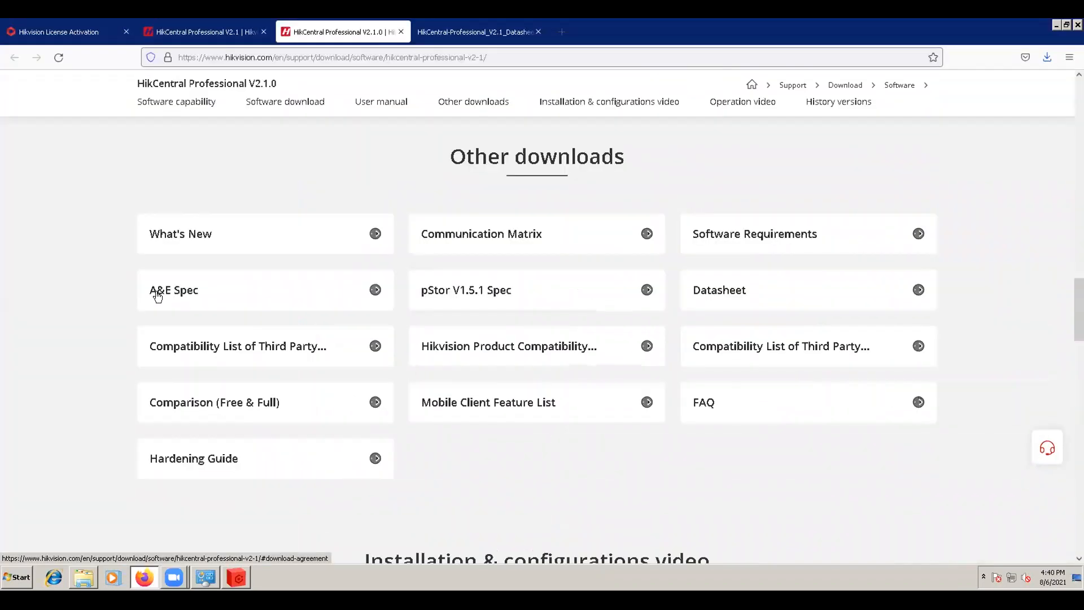
{"action": "left_click", "coordinate": [157, 296]}
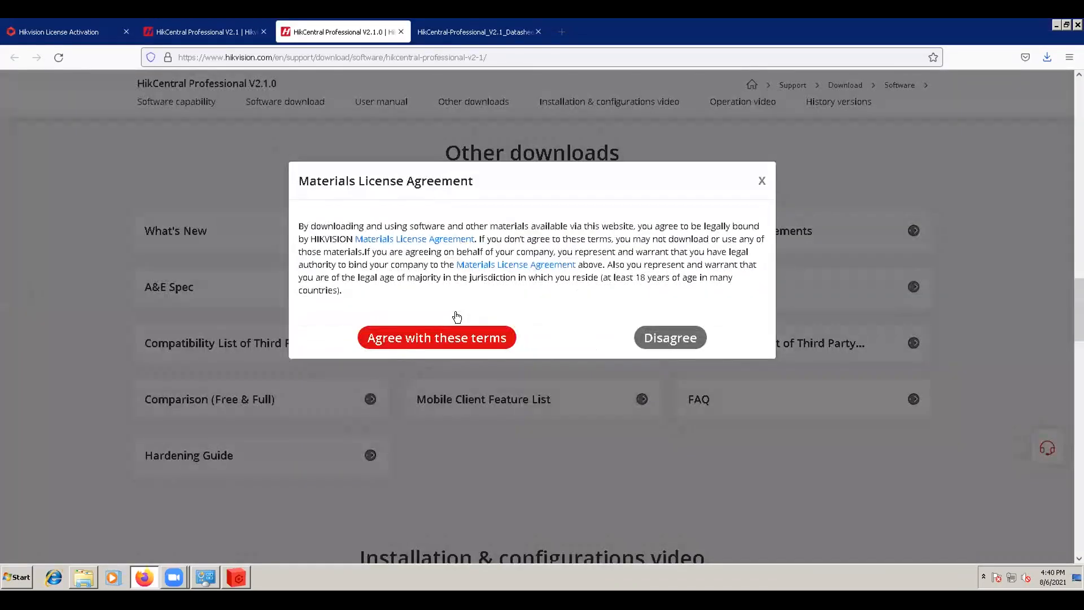
{"action": "left_click", "coordinate": [456, 332]}
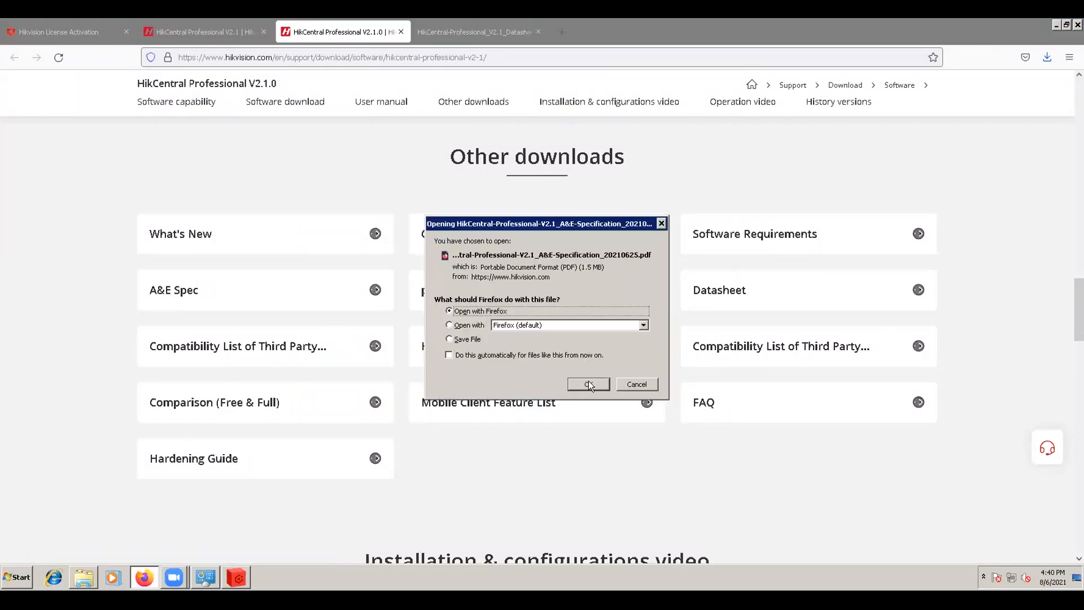
{"action": "left_click", "coordinate": [588, 384]}
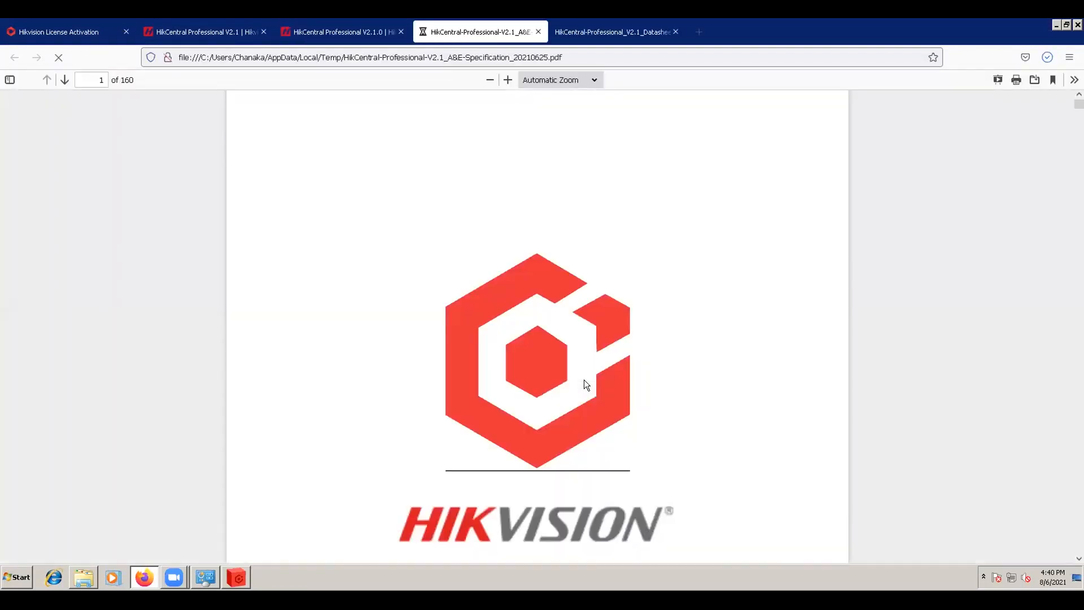
Look through the opening pages of the A&E System Specification, including the requirements summary and the abbreviations list.
{"action": "scroll", "coordinate": [586, 379], "scroll_direction": "down", "scroll_amount": 3}
{"action": "scroll", "coordinate": [587, 380], "scroll_direction": "down", "scroll_amount": 4}
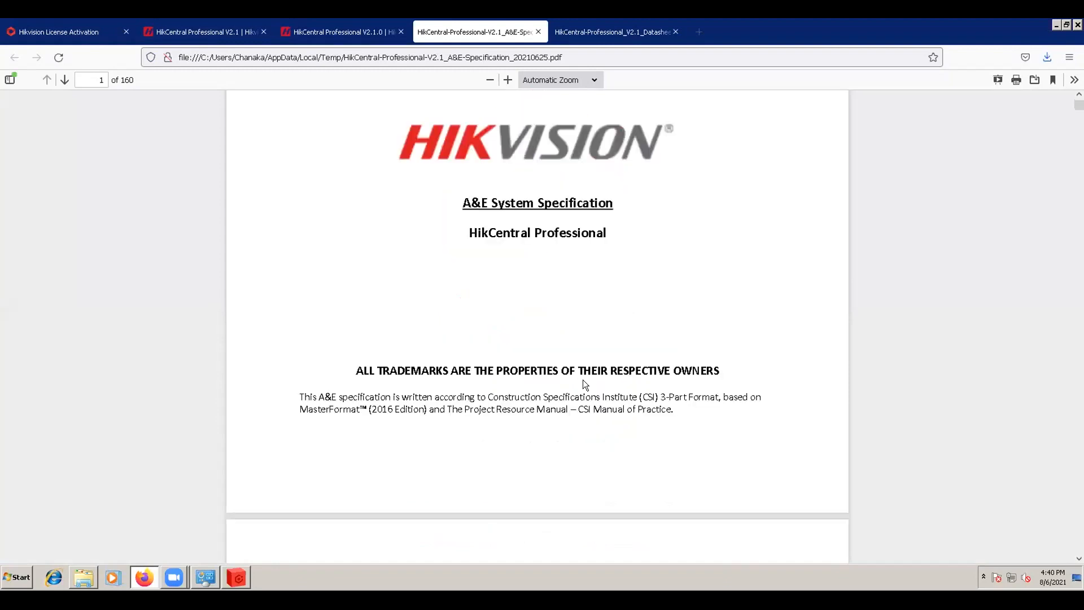
{"action": "scroll", "coordinate": [584, 380], "scroll_direction": "down", "scroll_amount": 9}
{"action": "scroll", "coordinate": [585, 383], "scroll_direction": "down", "scroll_amount": 1}
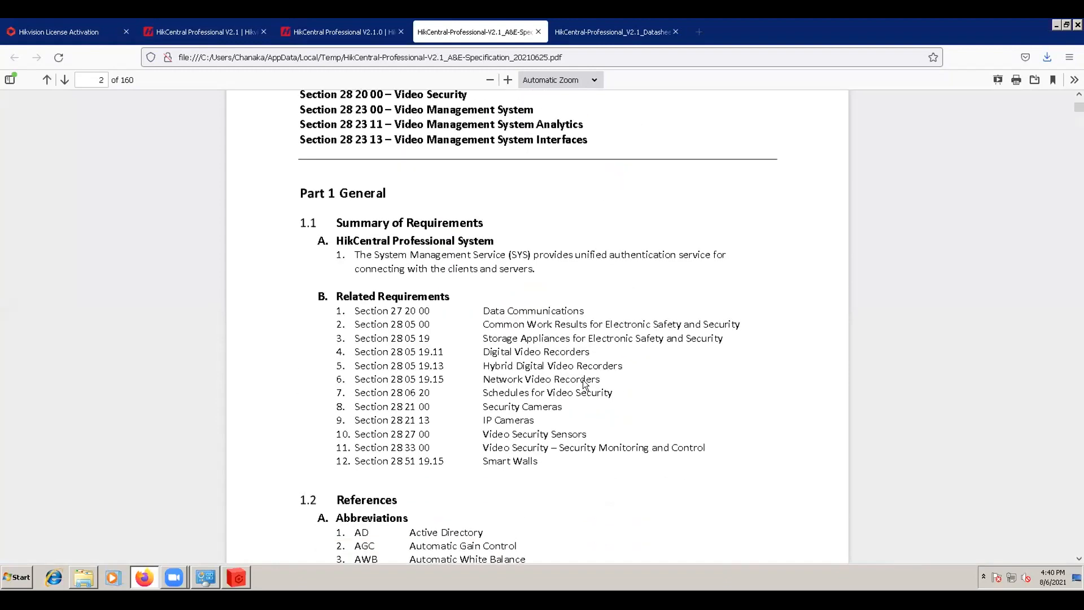
{"action": "scroll", "coordinate": [584, 374], "scroll_direction": "down", "scroll_amount": 10}
{"action": "scroll", "coordinate": [585, 379], "scroll_direction": "down", "scroll_amount": 12}
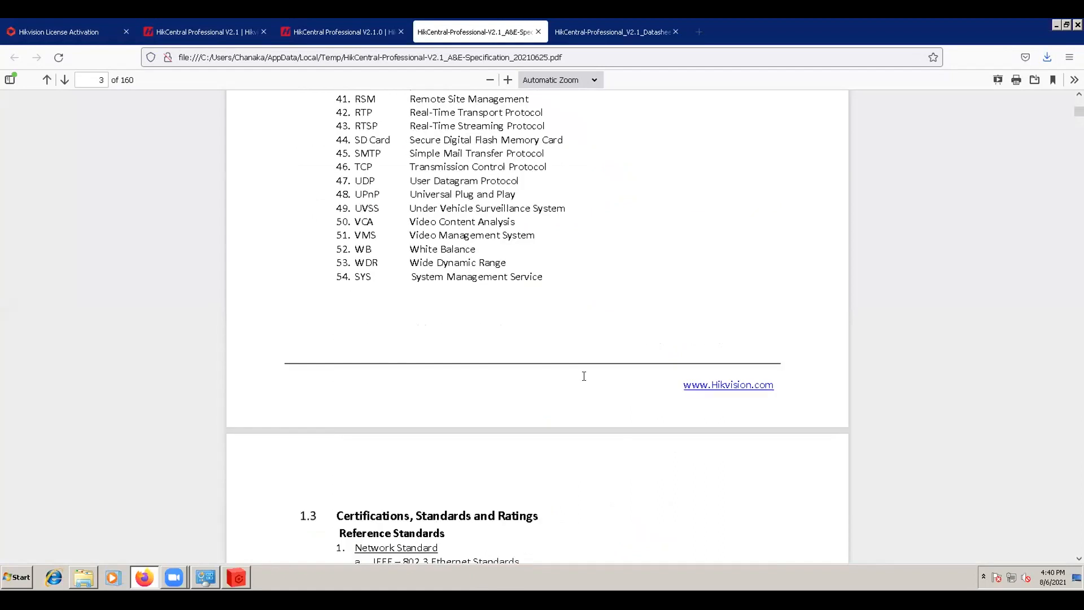
Look through the A&E specification from the reference standards to the PC requirements for the Control Client, SYS Server and Streaming Server.
{"action": "scroll", "coordinate": [583, 375], "scroll_direction": "down", "scroll_amount": 6}
{"action": "scroll", "coordinate": [582, 376], "scroll_direction": "down", "scroll_amount": 4}
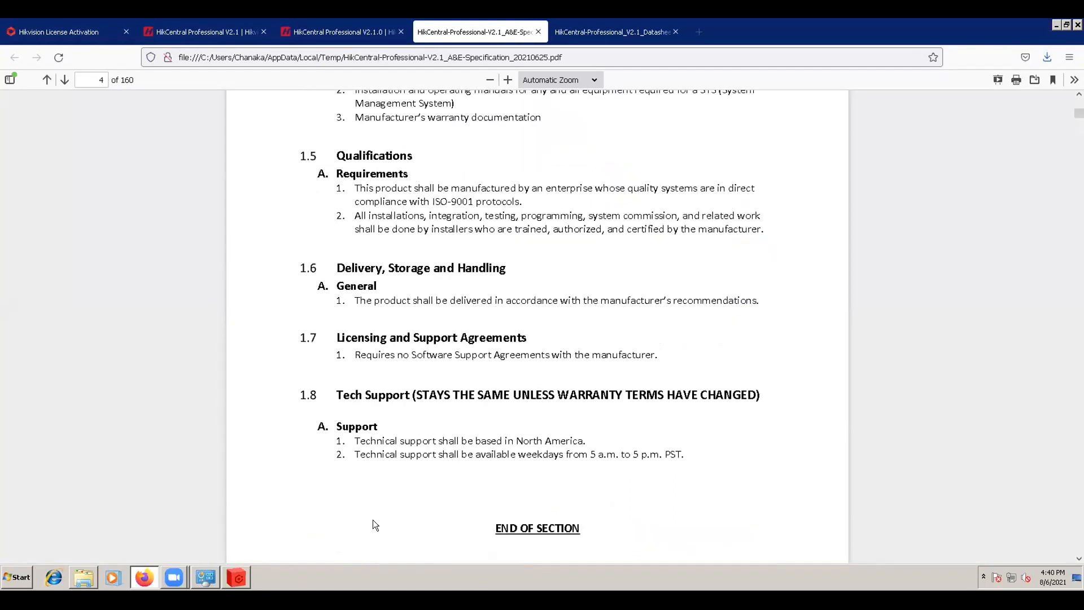
{"action": "scroll", "coordinate": [714, 359], "scroll_direction": "down", "scroll_amount": 4}
{"action": "scroll", "coordinate": [737, 348], "scroll_direction": "down", "scroll_amount": 5}
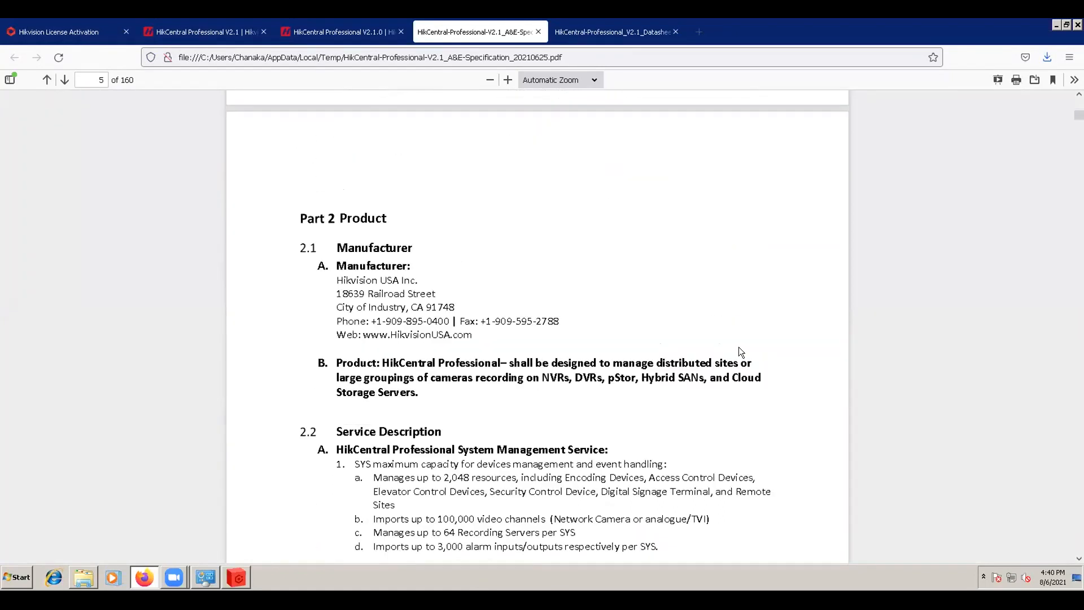
{"action": "scroll", "coordinate": [742, 348], "scroll_direction": "down", "scroll_amount": 7}
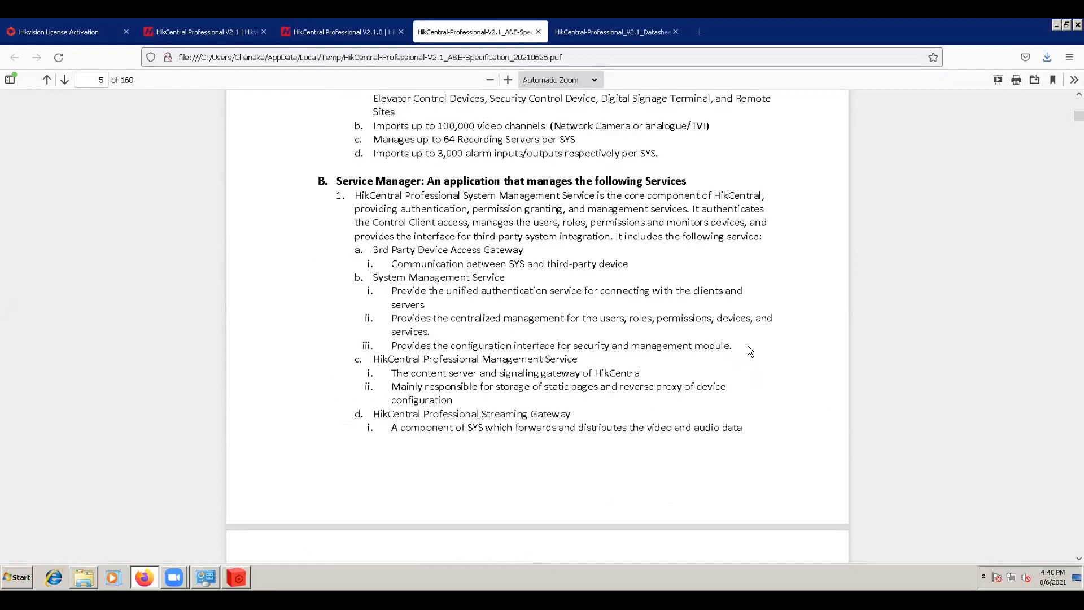
{"action": "scroll", "coordinate": [748, 346], "scroll_direction": "down", "scroll_amount": 10}
{"action": "scroll", "coordinate": [747, 347], "scroll_direction": "down", "scroll_amount": 12}
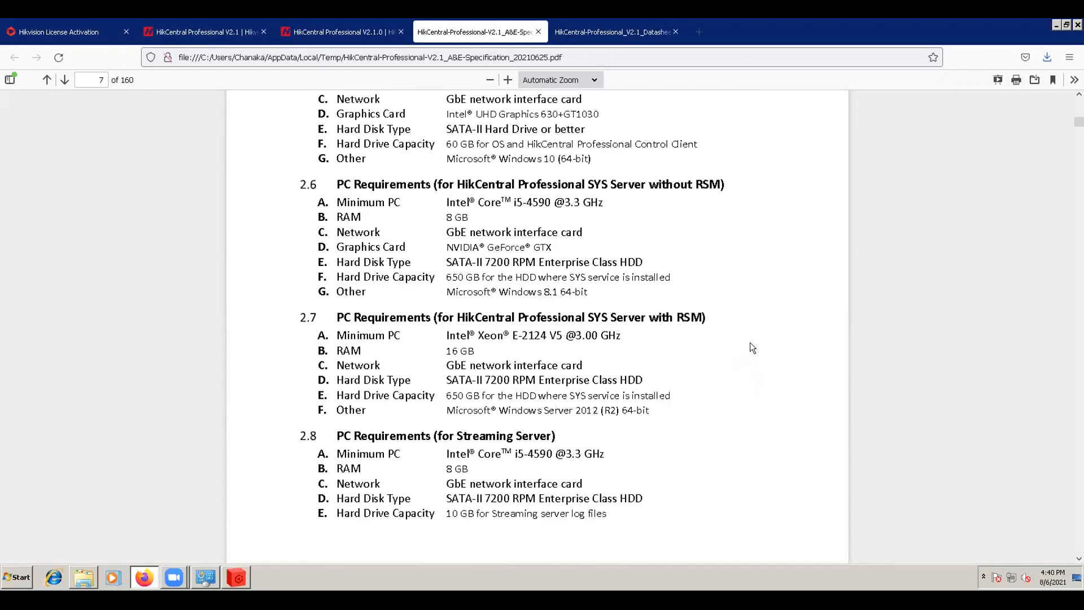
{"action": "scroll", "coordinate": [751, 341], "scroll_direction": "up", "scroll_amount": 1}
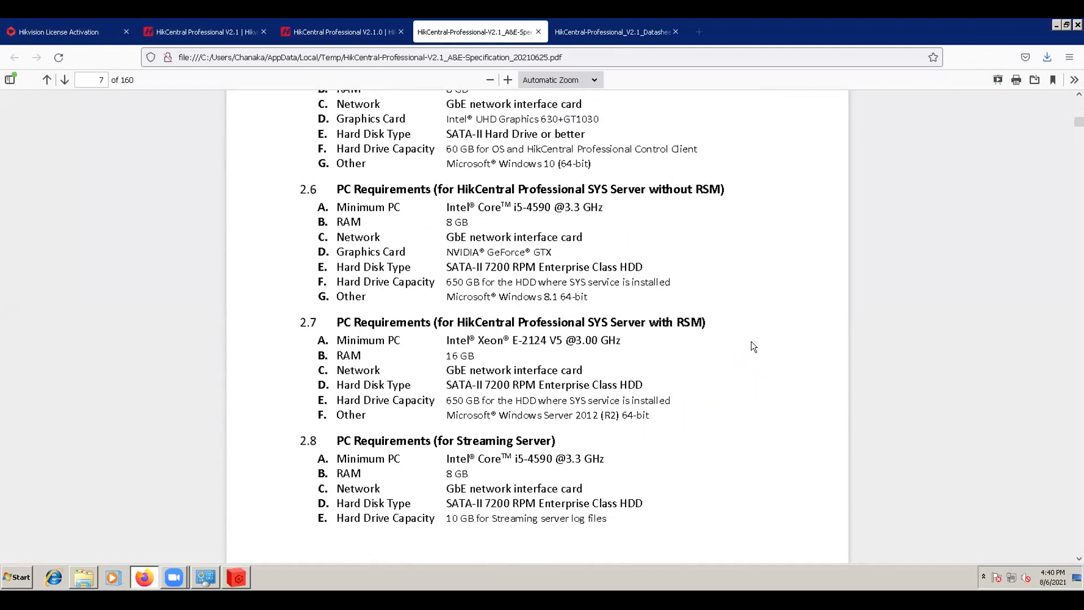
{"action": "scroll", "coordinate": [752, 343], "scroll_direction": "up", "scroll_amount": 3}
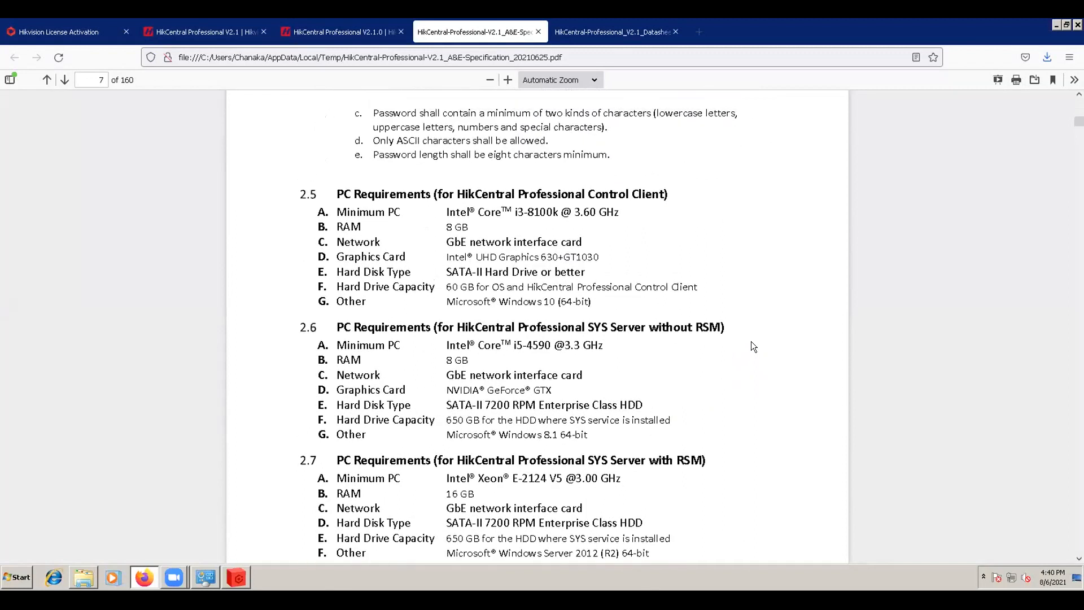
{"action": "scroll", "coordinate": [751, 341], "scroll_direction": "down", "scroll_amount": 1}
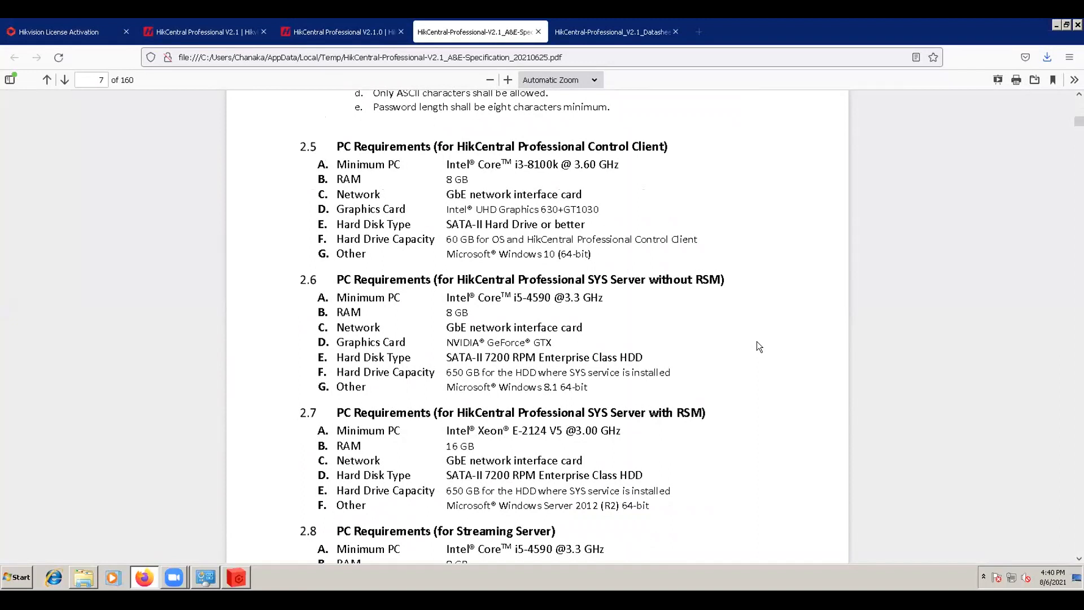
{"action": "scroll", "coordinate": [757, 341], "scroll_direction": "down", "scroll_amount": 1}
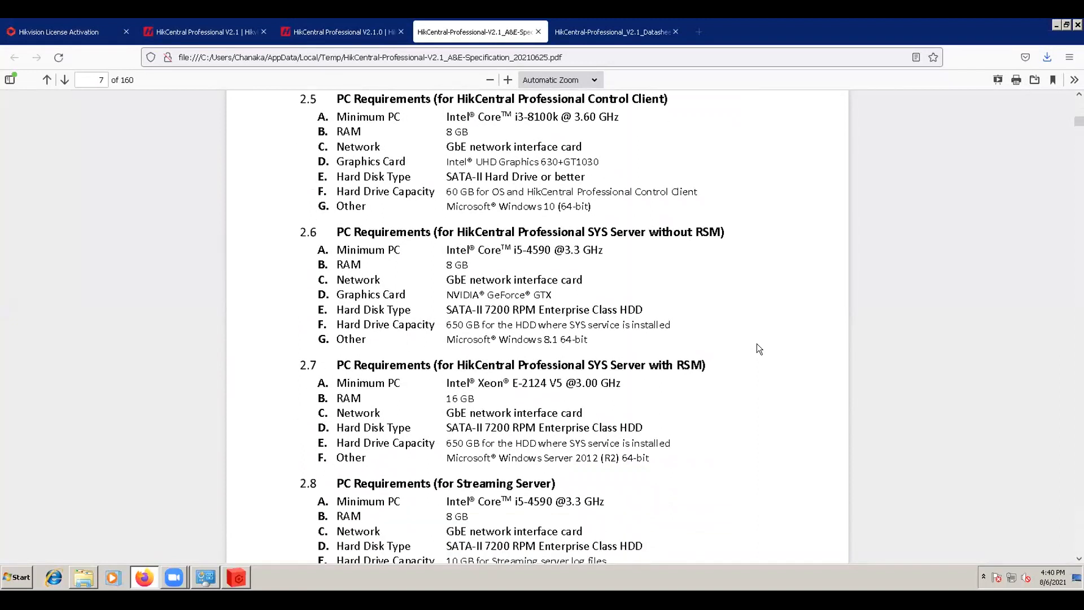
Examine the Signal Flow section's diagrams for login, live view, PTZ control, and video storage and playback.
{"action": "scroll", "coordinate": [757, 343], "scroll_direction": "down", "scroll_amount": 12}
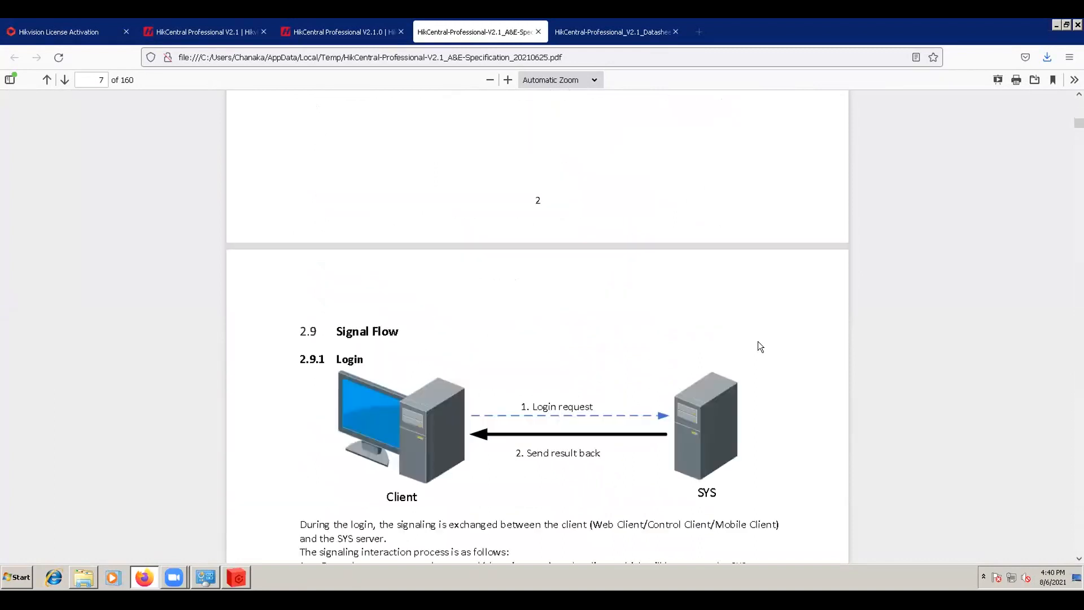
{"action": "scroll", "coordinate": [759, 343], "scroll_direction": "down", "scroll_amount": 2}
{"action": "scroll", "coordinate": [760, 345], "scroll_direction": "down", "scroll_amount": 5}
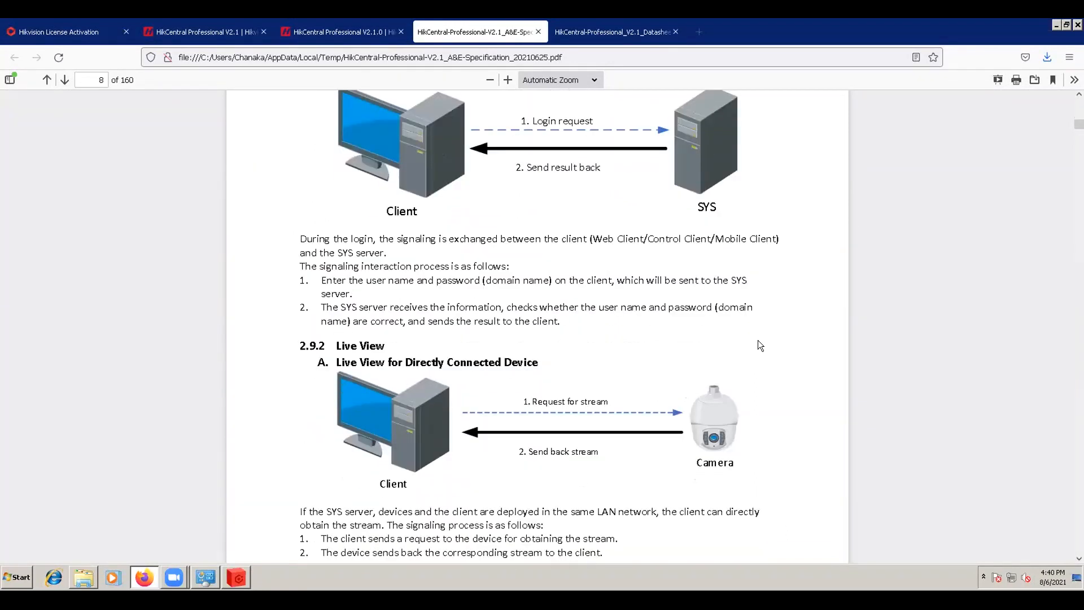
{"action": "scroll", "coordinate": [758, 344], "scroll_direction": "down", "scroll_amount": 3}
{"action": "scroll", "coordinate": [760, 345], "scroll_direction": "down", "scroll_amount": 4}
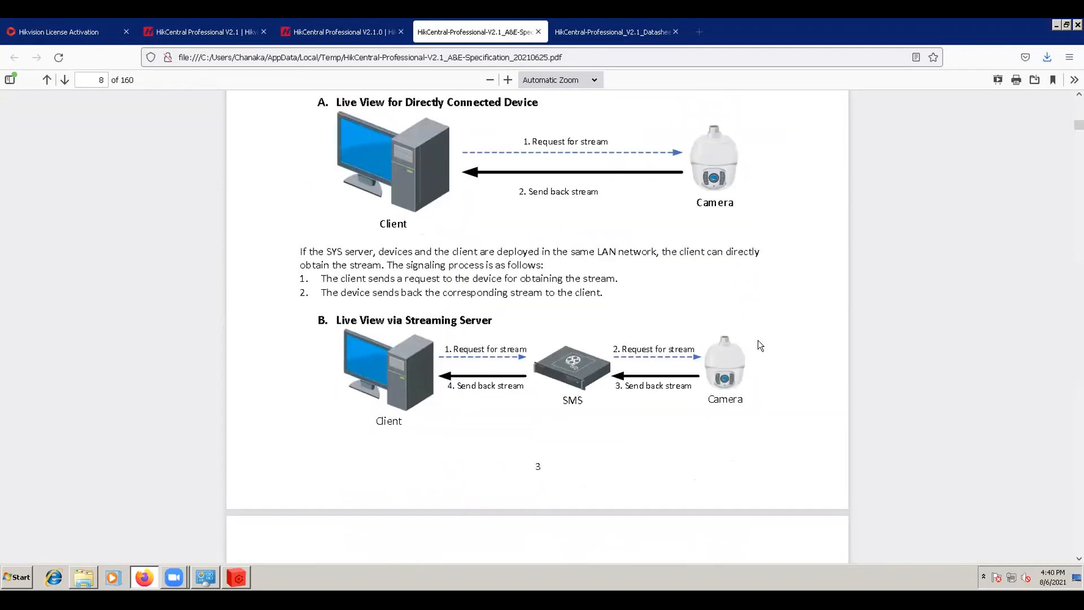
{"action": "scroll", "coordinate": [758, 341], "scroll_direction": "down", "scroll_amount": 5}
{"action": "scroll", "coordinate": [759, 341], "scroll_direction": "down", "scroll_amount": 5}
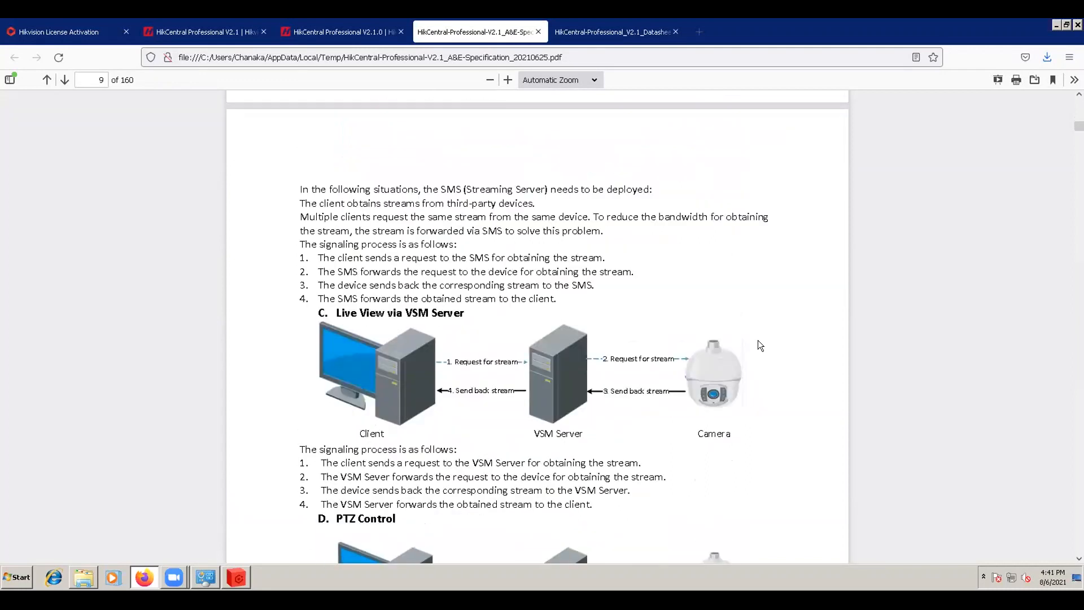
{"action": "scroll", "coordinate": [758, 341], "scroll_direction": "down", "scroll_amount": 2}
{"action": "scroll", "coordinate": [760, 341], "scroll_direction": "down", "scroll_amount": 4}
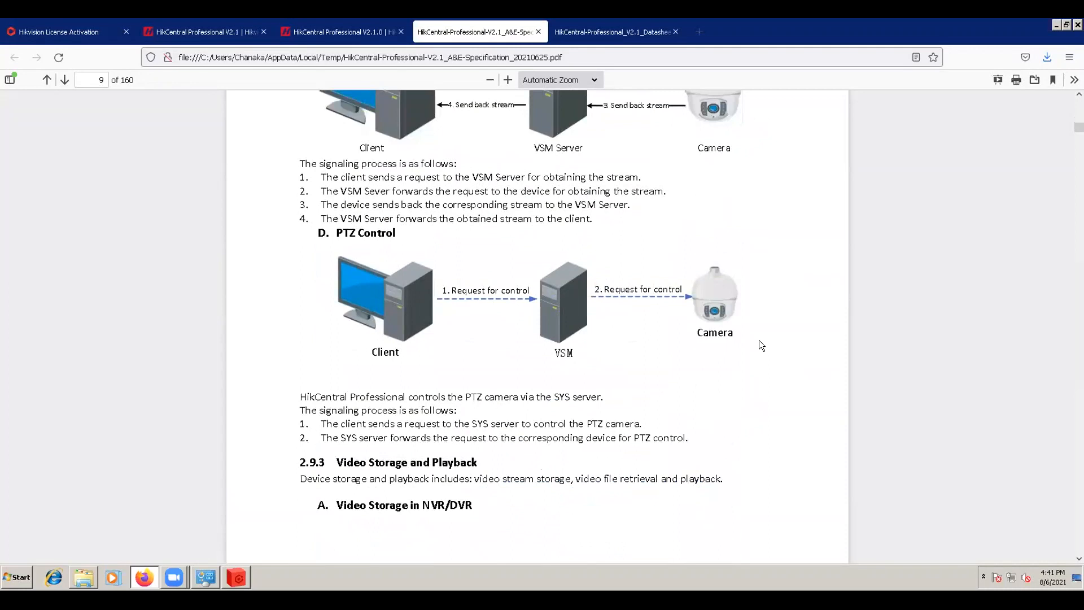
{"action": "scroll", "coordinate": [760, 345], "scroll_direction": "down", "scroll_amount": 2}
{"action": "scroll", "coordinate": [761, 343], "scroll_direction": "down", "scroll_amount": 7}
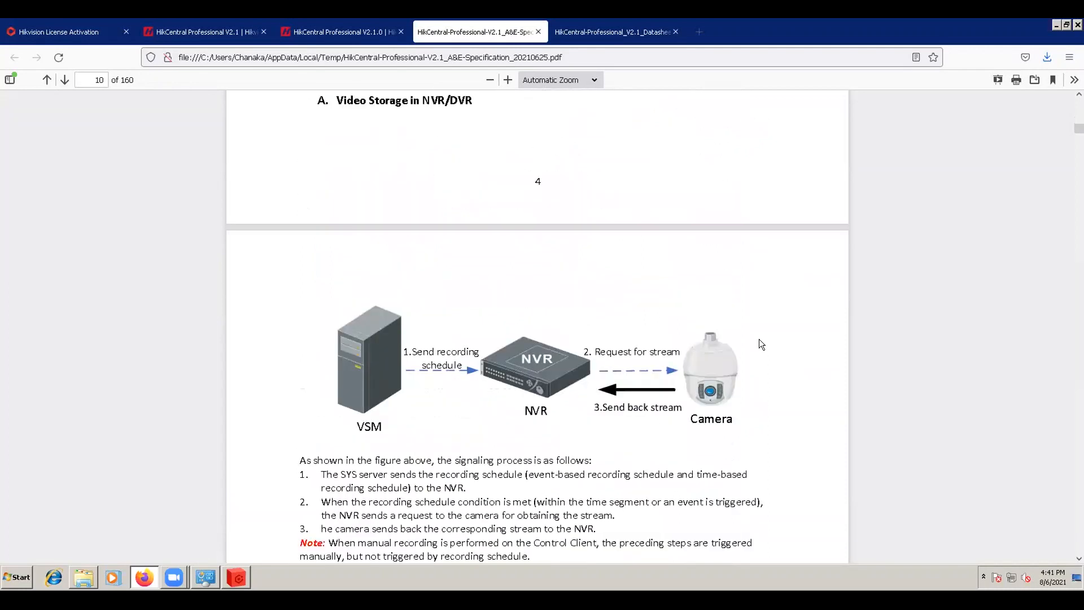
{"action": "scroll", "coordinate": [762, 342], "scroll_direction": "down", "scroll_amount": 2}
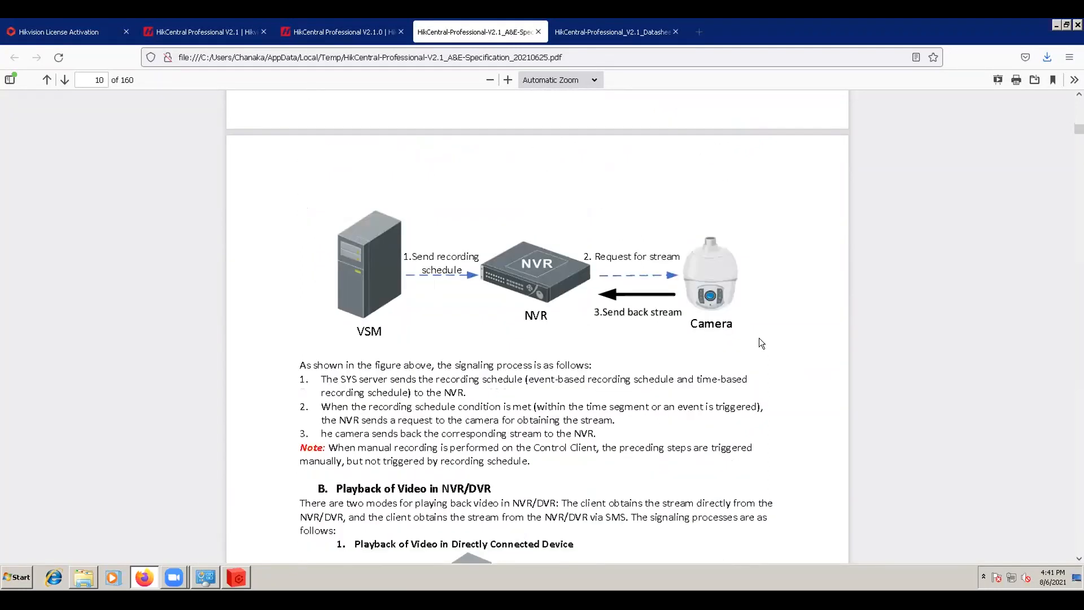
{"action": "scroll", "coordinate": [759, 337], "scroll_direction": "down", "scroll_amount": 15}
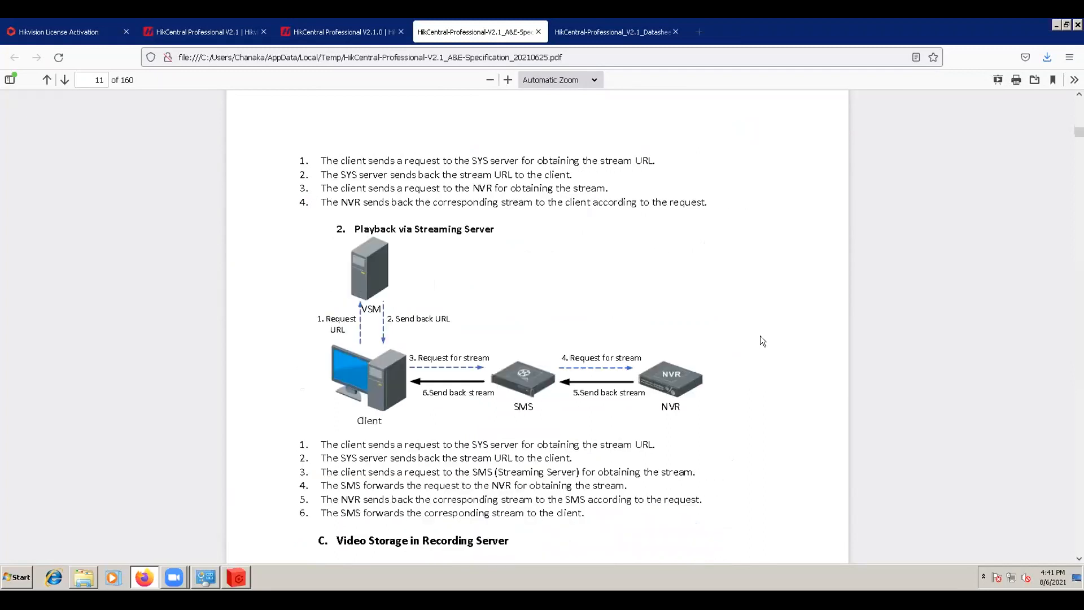
{"action": "scroll", "coordinate": [761, 332], "scroll_direction": "down", "scroll_amount": 20}
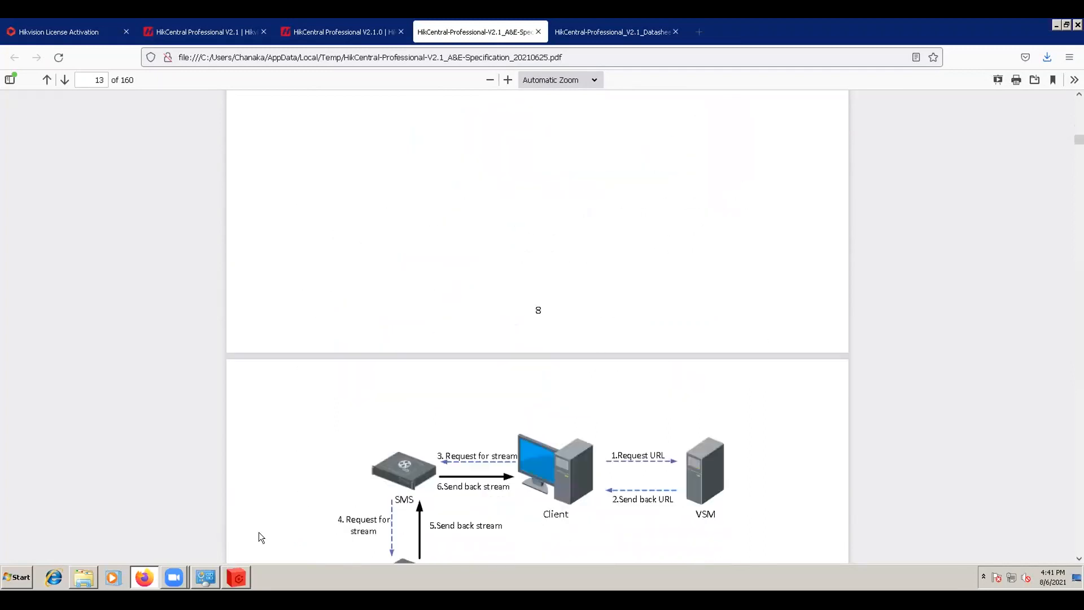
Switch to the HikCentral Professional installer and finish the installation with the Web Client set to run.
{"action": "left_click", "coordinate": [243, 574]}
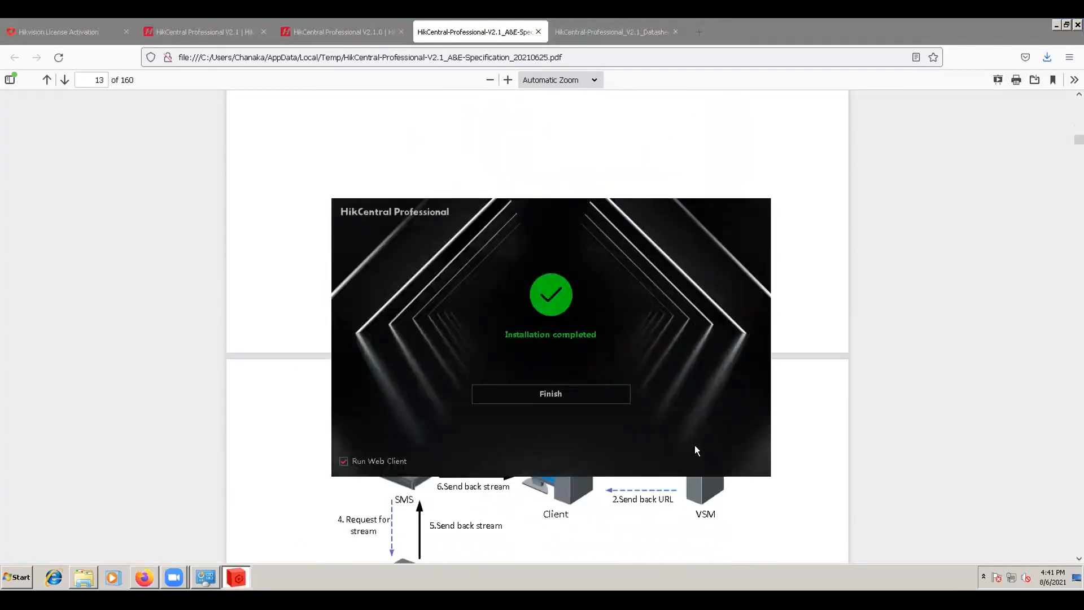
{"action": "left_click", "coordinate": [584, 394]}
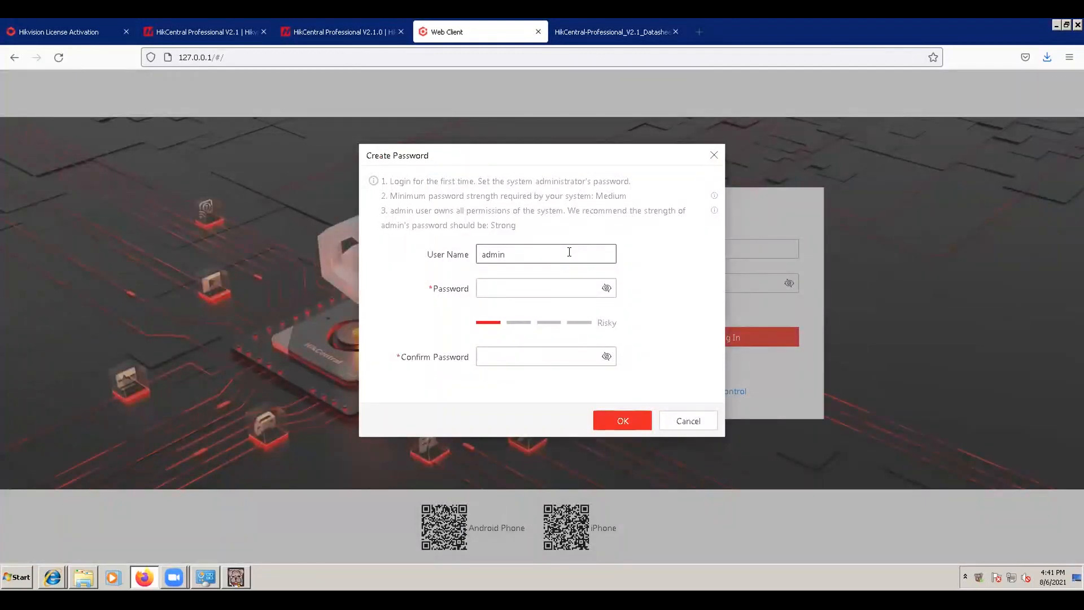
Create and confirm the admin user's password for the first Web Client login.
{"action": "left_click", "coordinate": [535, 281]}
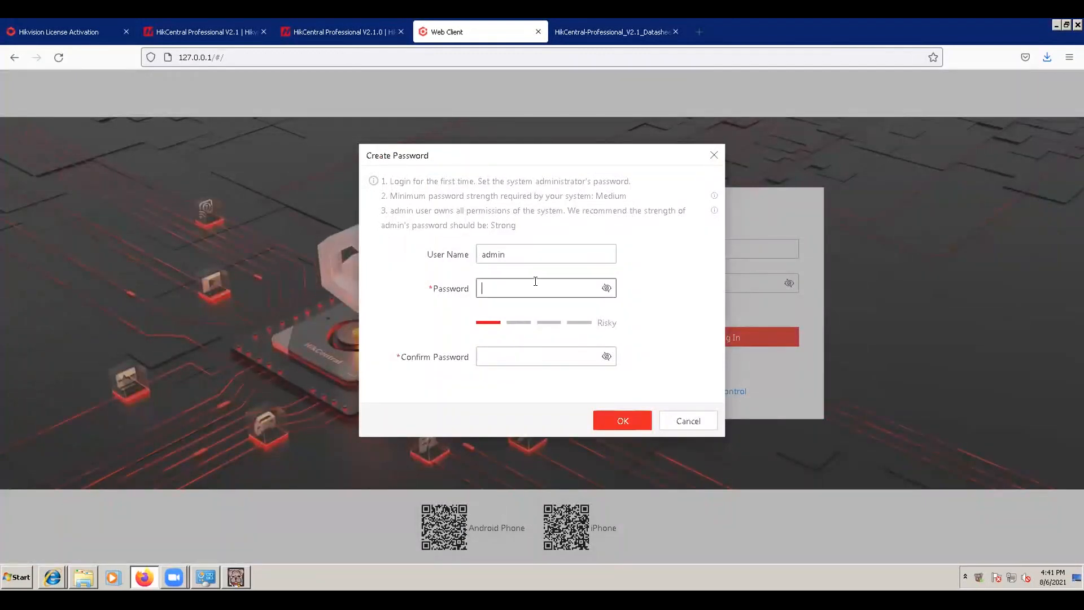
{"action": "left_click", "coordinate": [536, 281]}
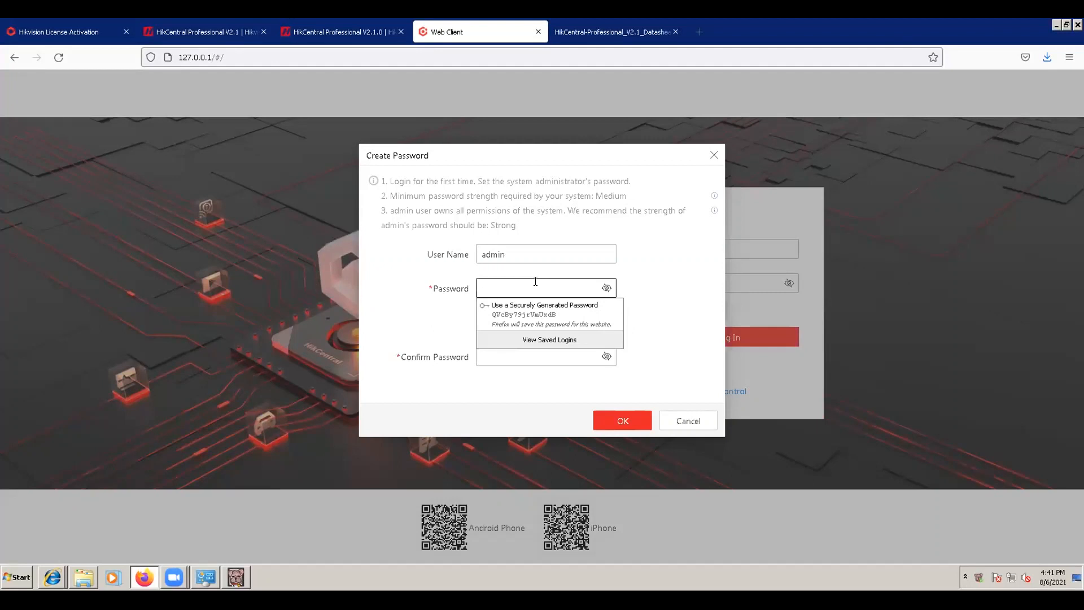
{"action": "key", "text": "Down"}
{"action": "key", "text": "Return"}
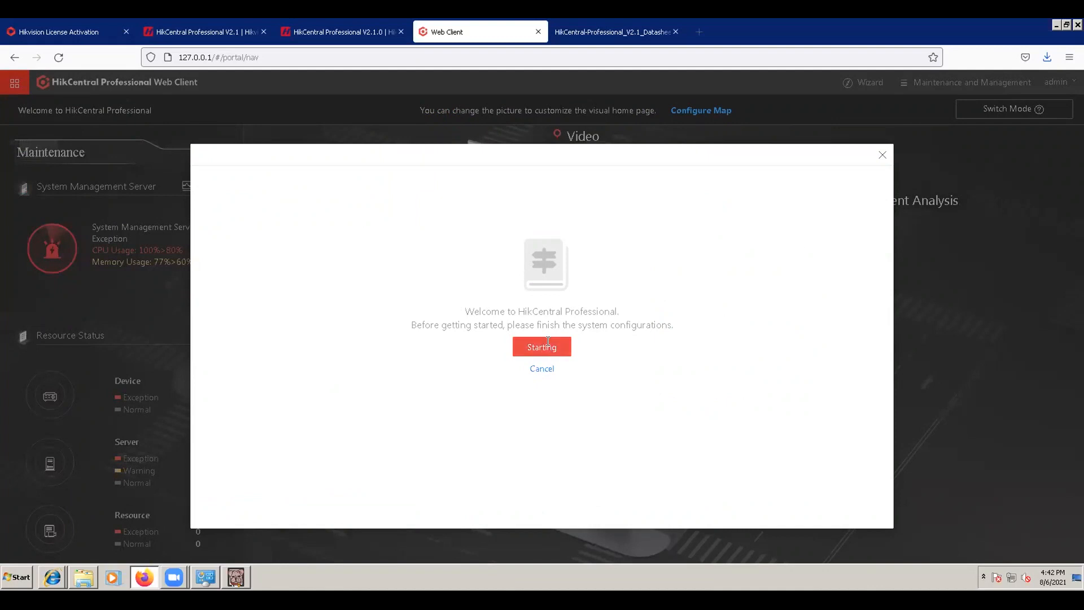
Start the system configuration wizard, view the offline activation option and skip the license update.
{"action": "left_click", "coordinate": [527, 339]}
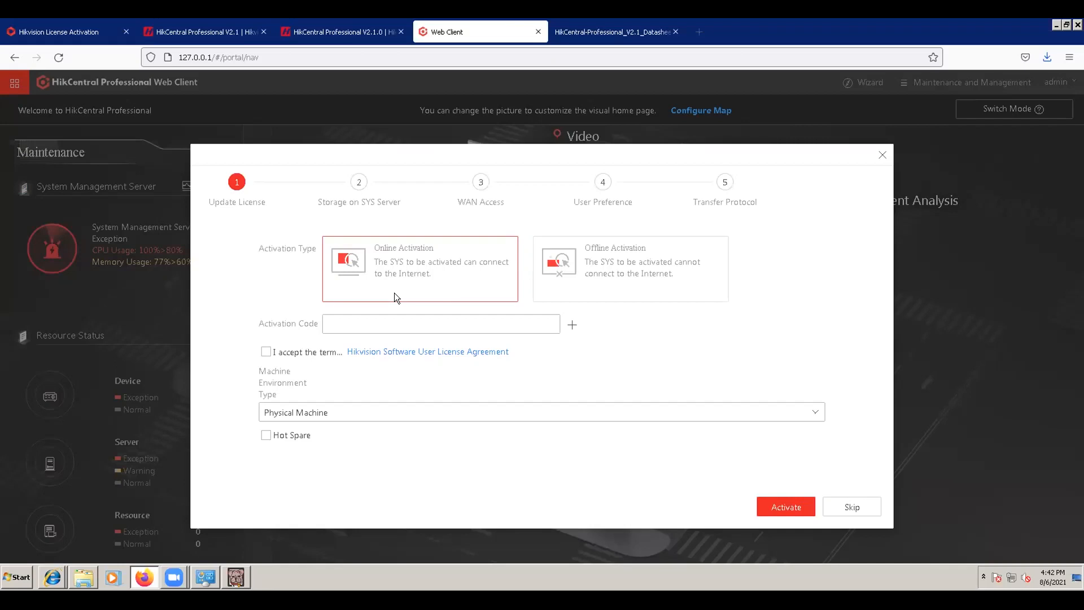
{"action": "left_click", "coordinate": [576, 280]}
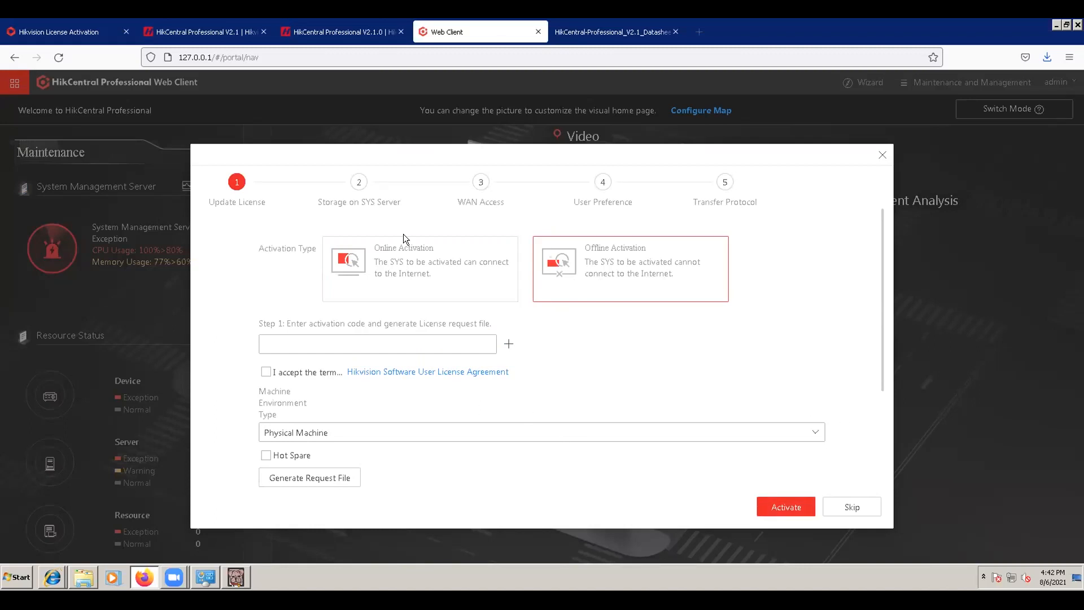
{"action": "left_click", "coordinate": [870, 508]}
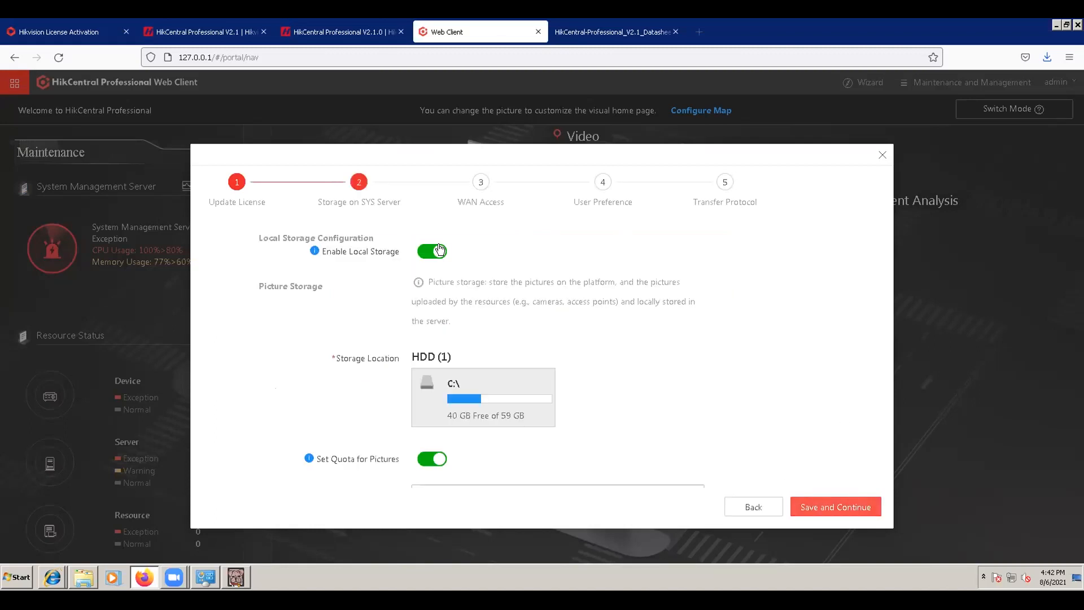
Review the SYS server's picture and file storage settings, leave the file quota restriction off, and save the storage configuration.
{"action": "scroll", "coordinate": [520, 259], "scroll_direction": "down", "scroll_amount": 3}
{"action": "scroll", "coordinate": [520, 258], "scroll_direction": "up", "scroll_amount": 3}
{"action": "scroll", "coordinate": [521, 258], "scroll_direction": "down", "scroll_amount": 2}
{"action": "scroll", "coordinate": [521, 258], "scroll_direction": "up", "scroll_amount": 2}
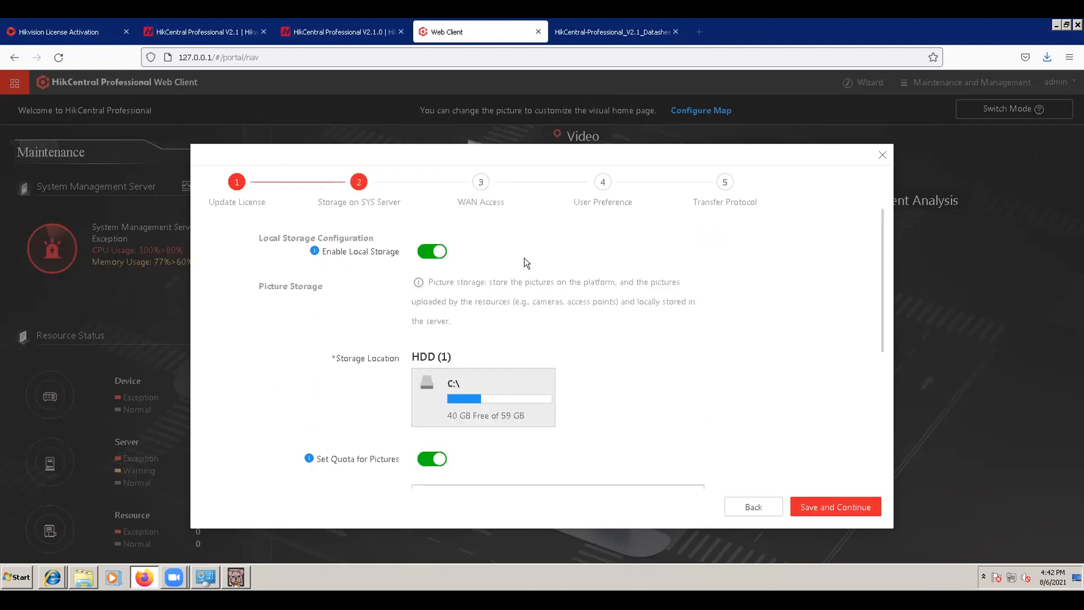
{"action": "scroll", "coordinate": [525, 258], "scroll_direction": "down", "scroll_amount": 2}
{"action": "scroll", "coordinate": [525, 258], "scroll_direction": "up", "scroll_amount": 2}
{"action": "scroll", "coordinate": [526, 258], "scroll_direction": "down", "scroll_amount": 4}
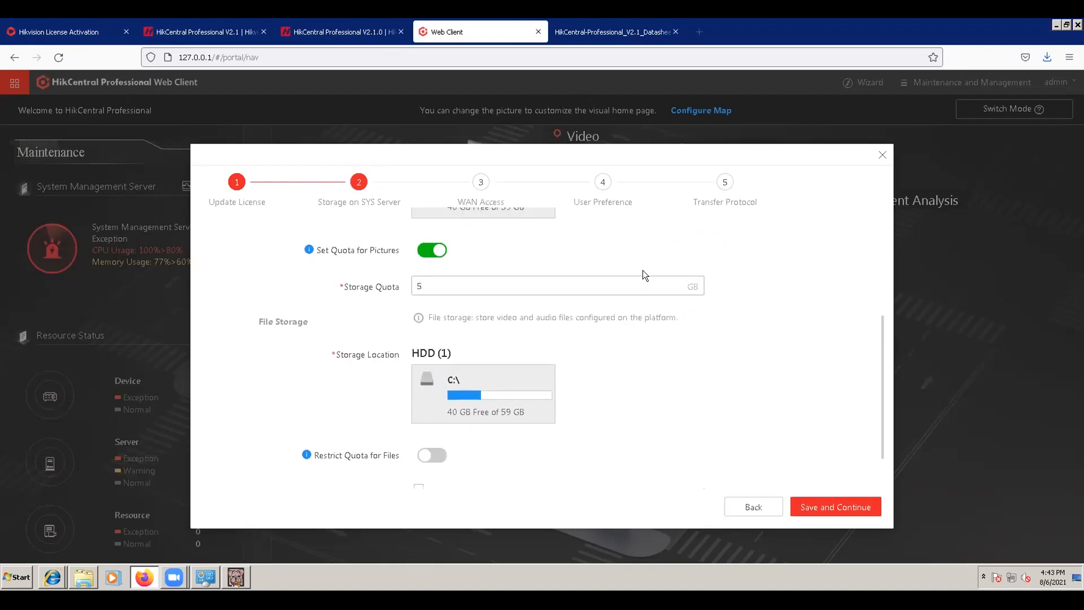
{"action": "scroll", "coordinate": [646, 277], "scroll_direction": "down", "scroll_amount": 1}
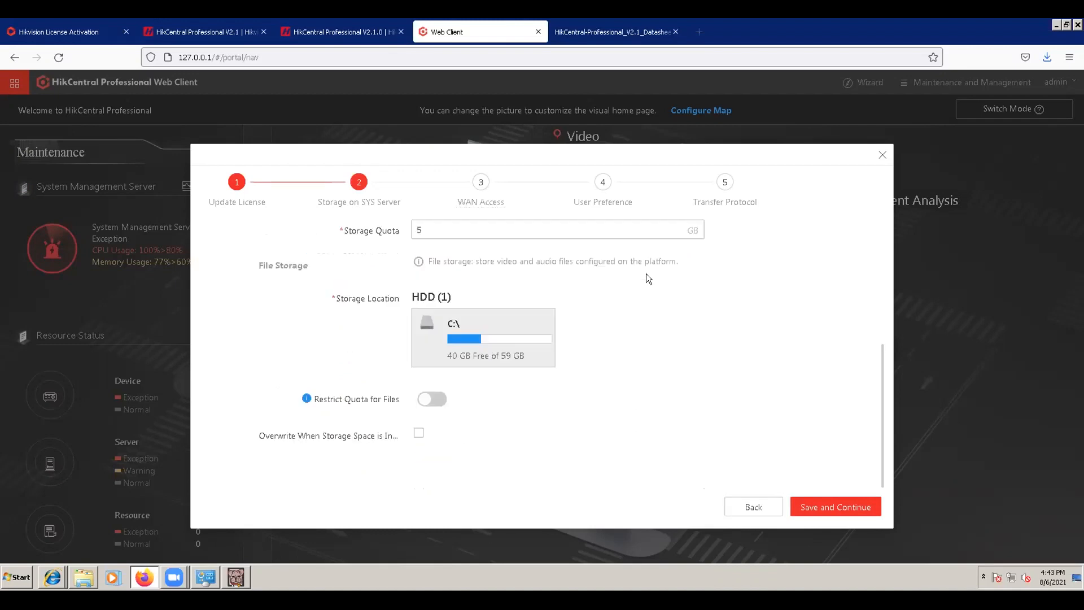
{"action": "left_click", "coordinate": [434, 405]}
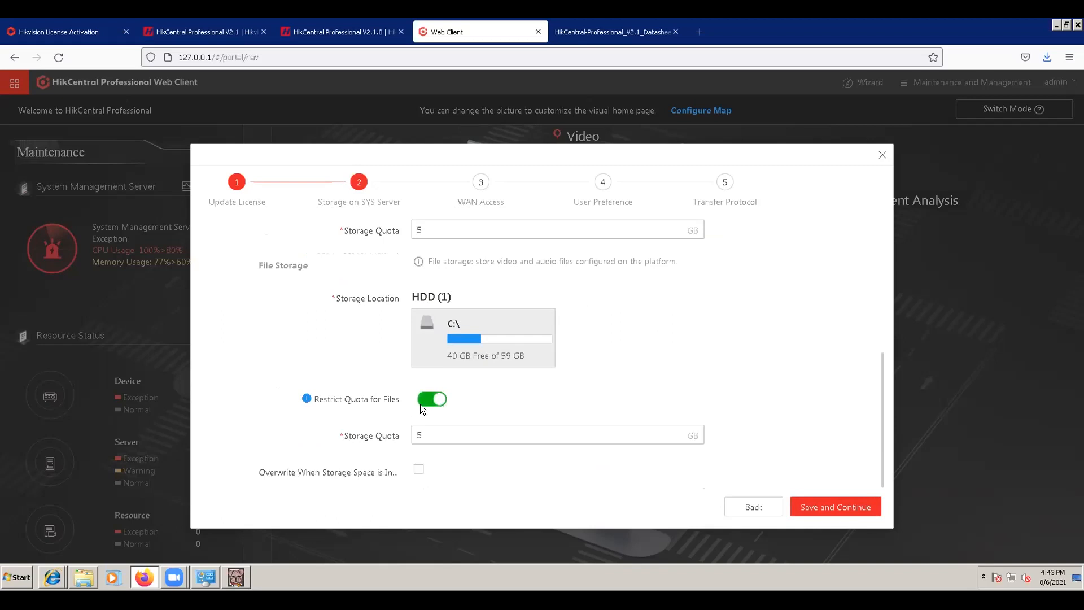
{"action": "left_click", "coordinate": [421, 405]}
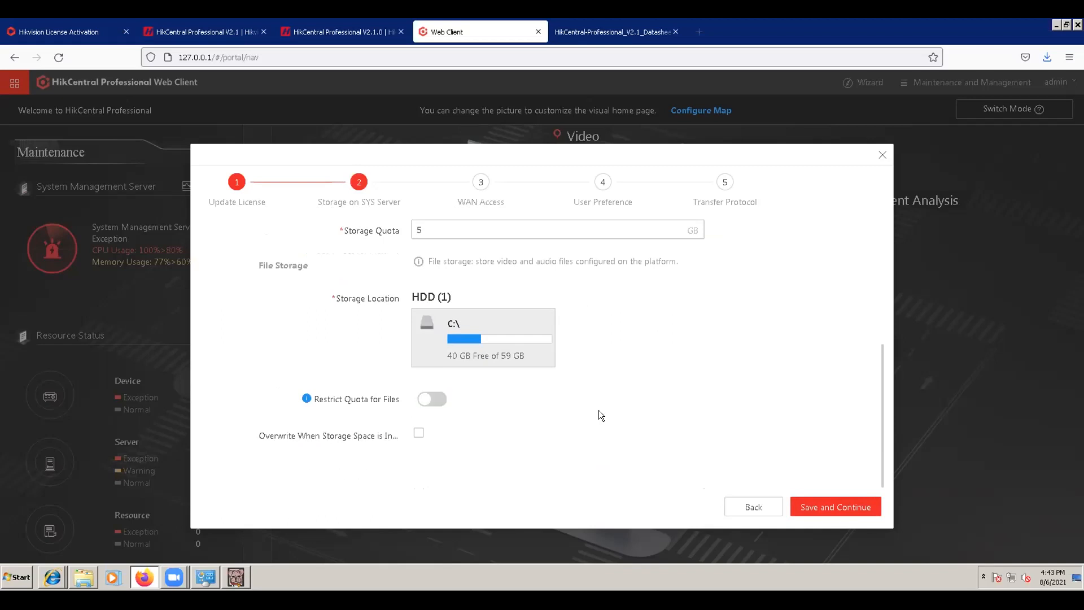
{"action": "left_click", "coordinate": [847, 504]}
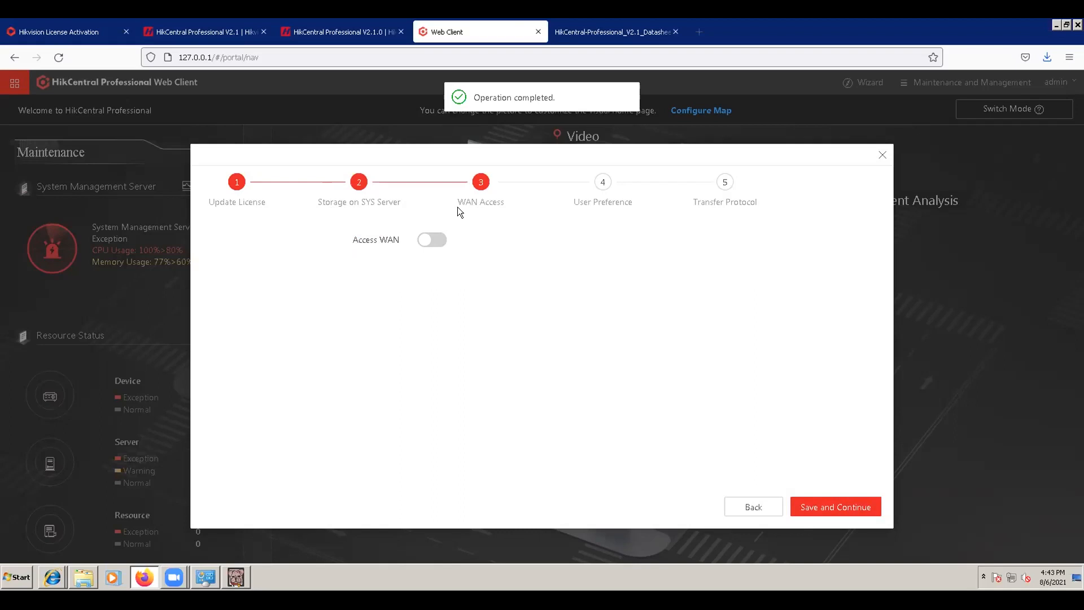
View the WAN access port settings, leave WAN access disabled and save the page.
{"action": "left_click", "coordinate": [430, 241]}
{"action": "left_click", "coordinate": [430, 241]}
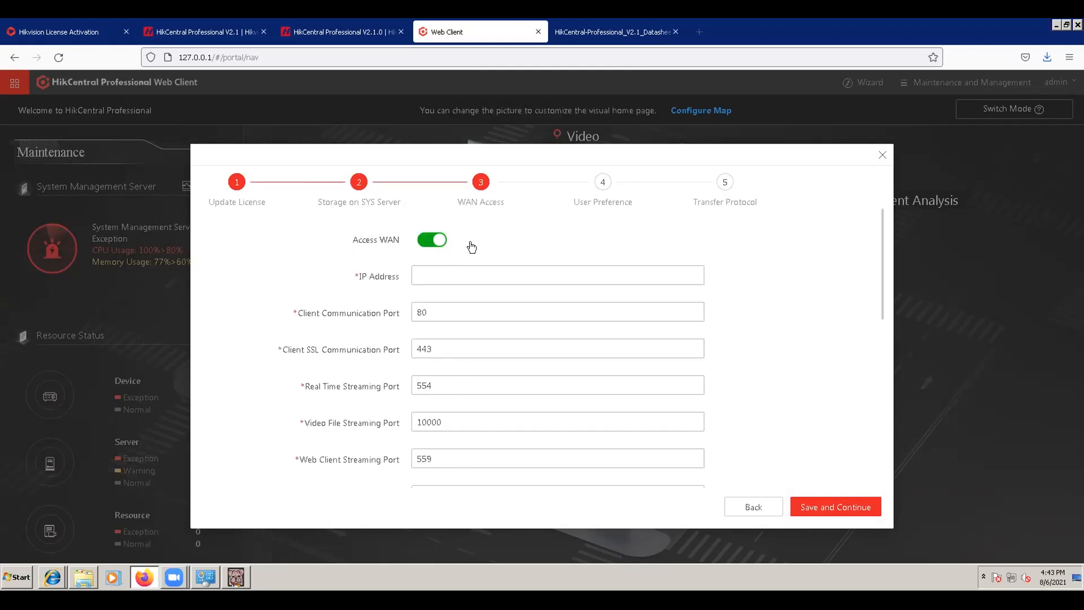
{"action": "left_click", "coordinate": [847, 511]}
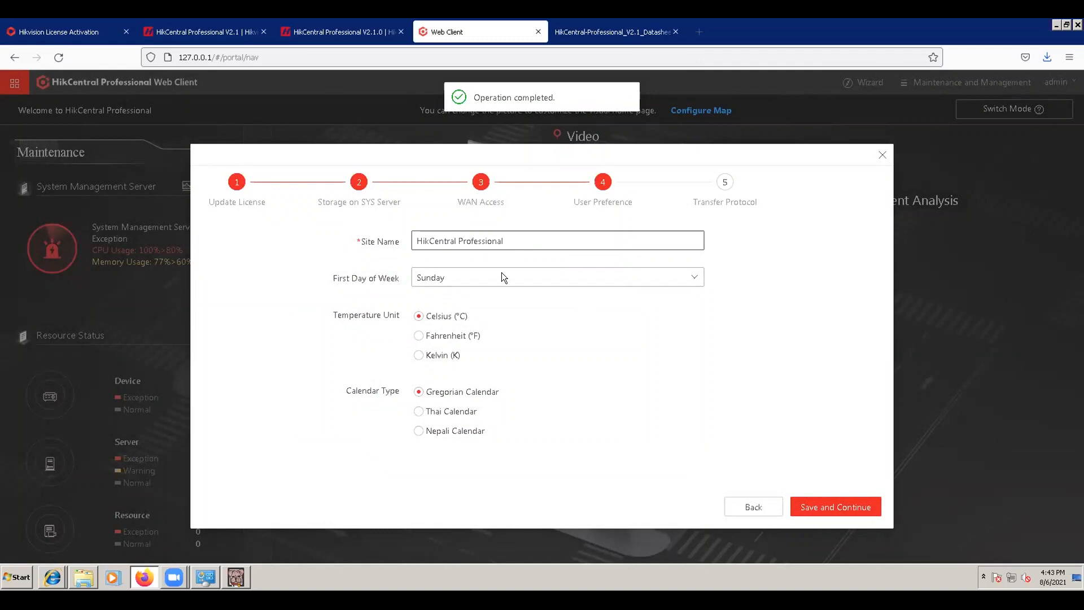
Set the first day of the week to Monday in the user preferences.
{"action": "left_click", "coordinate": [511, 277]}
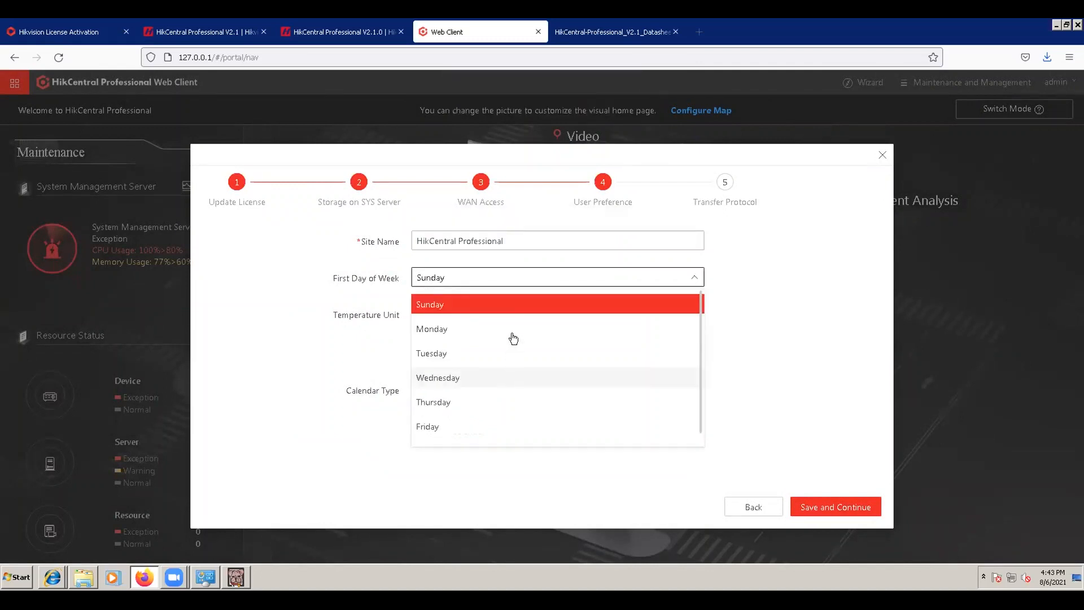
{"action": "left_click", "coordinate": [445, 330]}
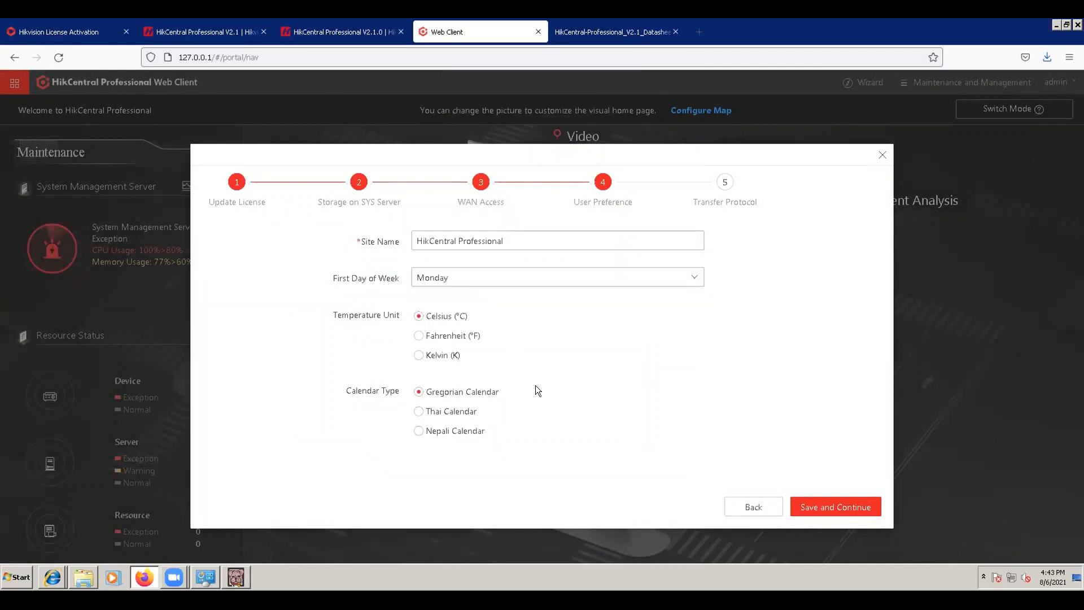
Save the user preferences, set the clients and SYS transfer protocol to HTTP, and save to finish the wizard.
{"action": "left_click", "coordinate": [847, 509]}
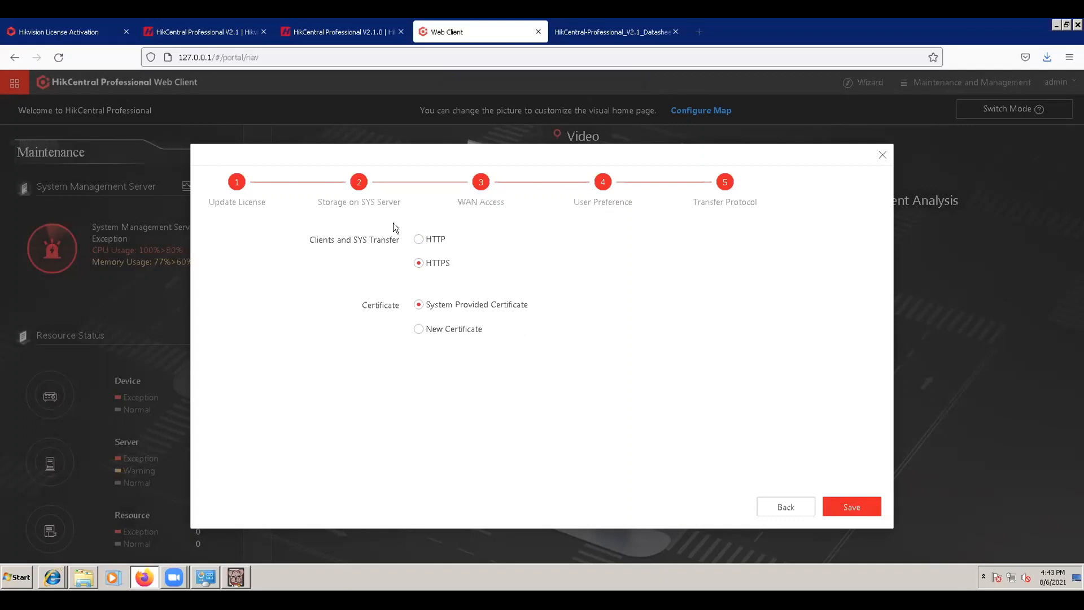
{"action": "left_click", "coordinate": [429, 238]}
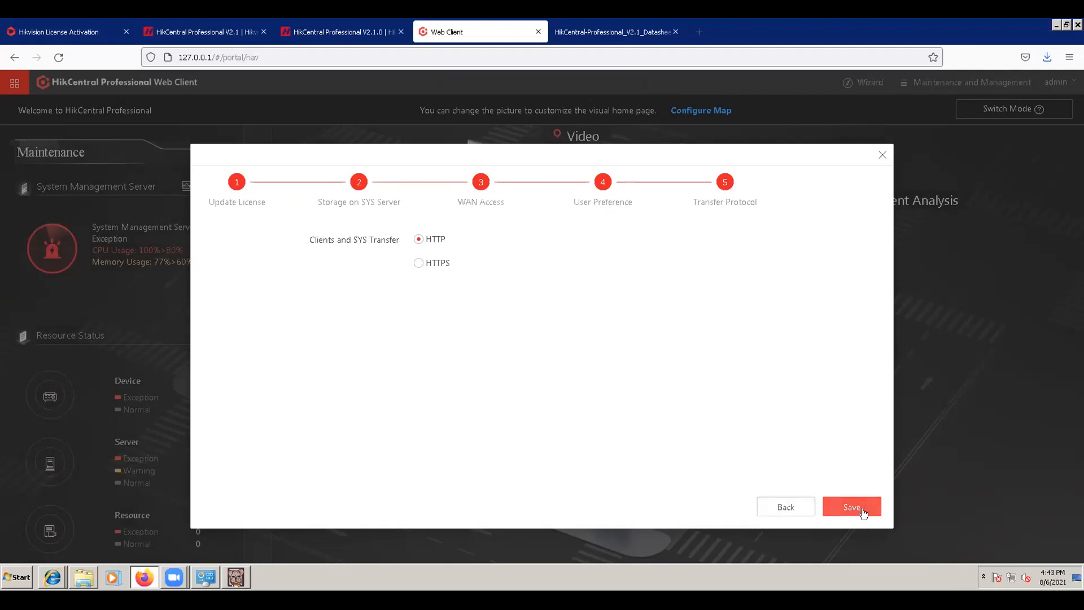
{"action": "left_click", "coordinate": [852, 507]}
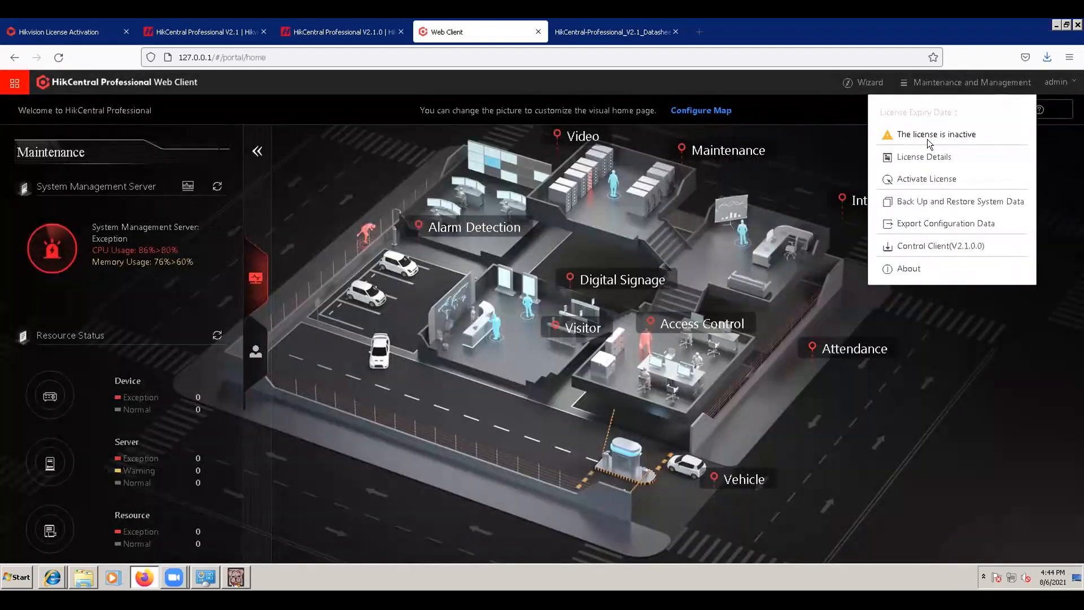
Start offline license activation, enter the activation code copied from the license PDF, and accept the Hikvision Software User License Agreement.
{"action": "left_click", "coordinate": [951, 185]}
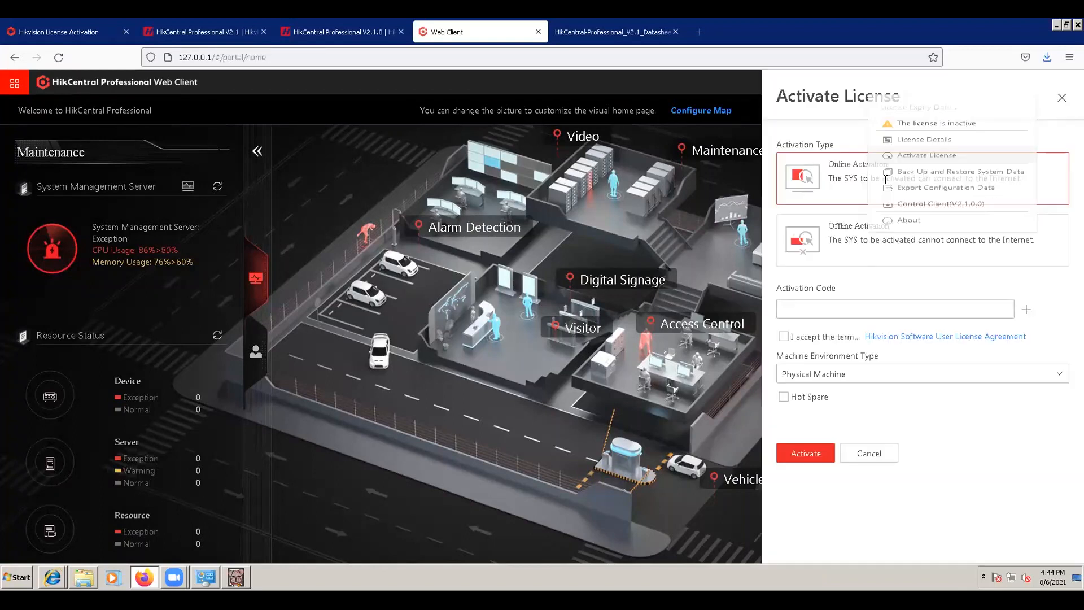
{"action": "left_click", "coordinate": [880, 236]}
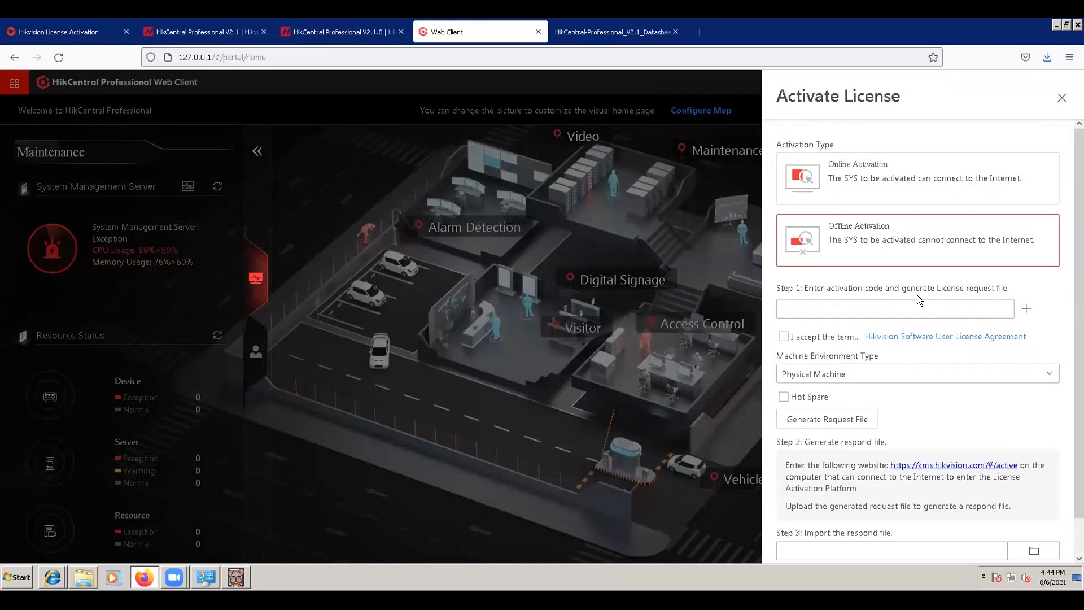
{"action": "left_click", "coordinate": [884, 305]}
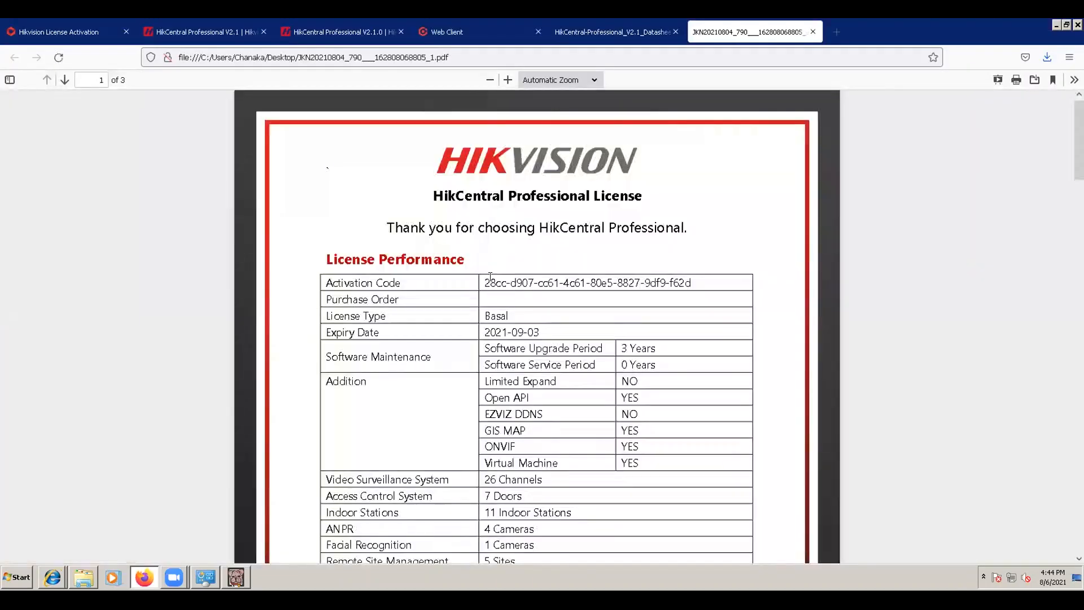
{"action": "left_click_drag", "start_coordinate": [485, 282], "coordinate": [690, 280]}
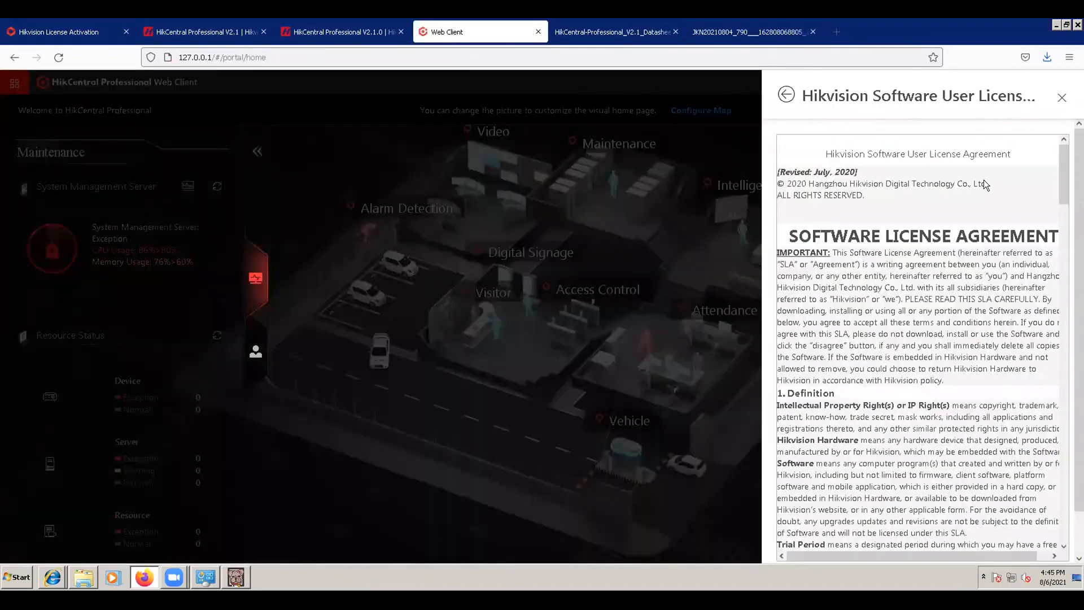
{"action": "scroll", "coordinate": [984, 180], "scroll_direction": "down", "scroll_amount": 5}
{"action": "left_click", "coordinate": [786, 95]}
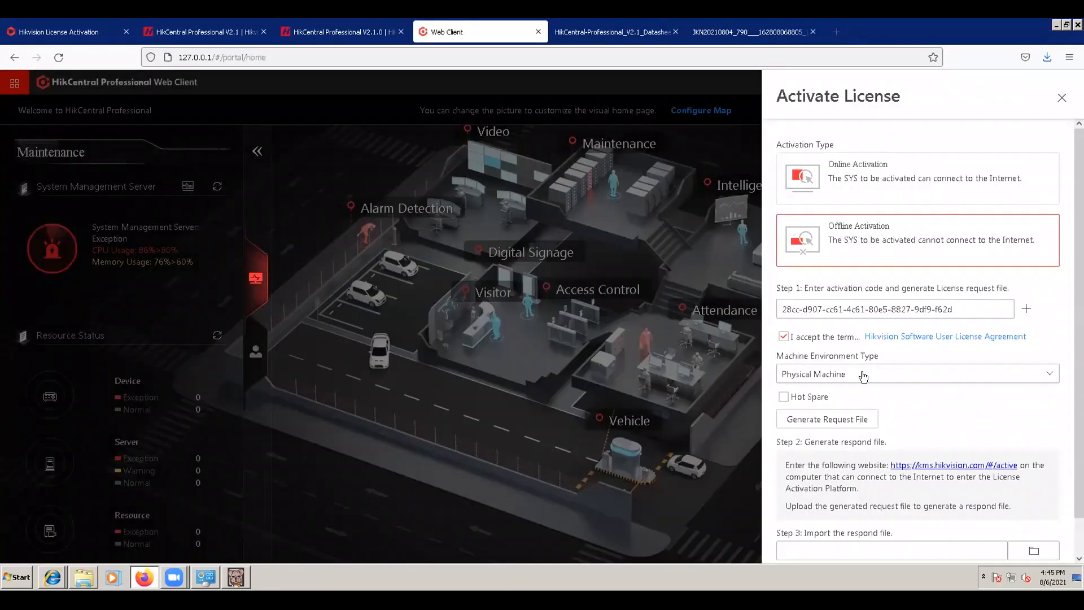
Check the available machine environment types for the license and keep Physical Machine.
{"action": "scroll", "coordinate": [845, 354], "scroll_direction": "down", "scroll_amount": 1}
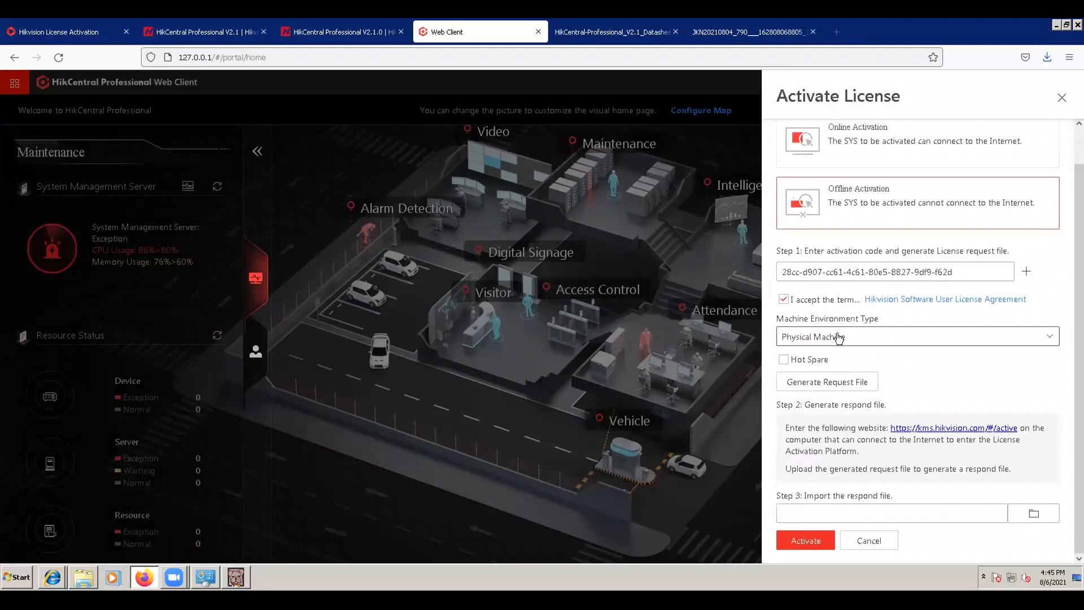
{"action": "left_click", "coordinate": [838, 337]}
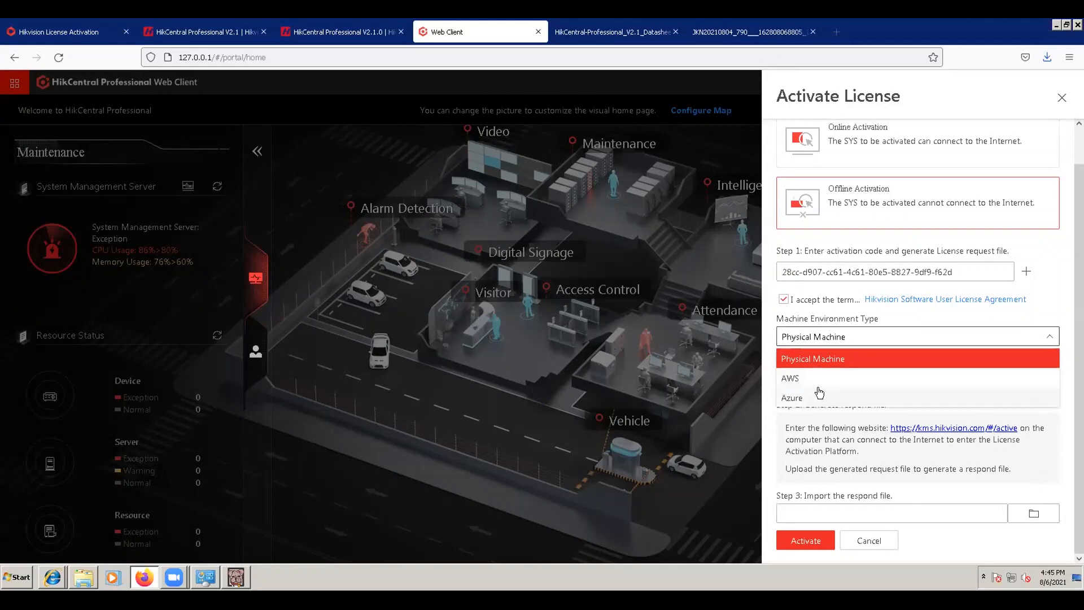
{"action": "left_click", "coordinate": [788, 424]}
{"action": "left_click", "coordinate": [850, 336]}
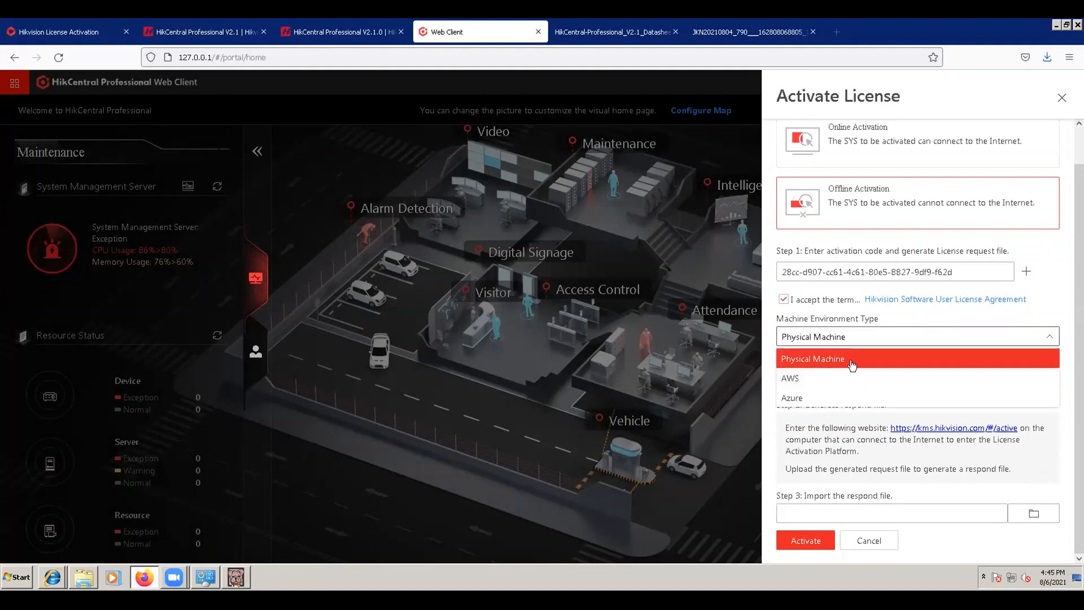
Generate the license request file, allow the blocked pop-up, save ActivationRequestFile.bin and check it in the Downloads folder.
{"action": "left_click", "coordinate": [806, 426]}
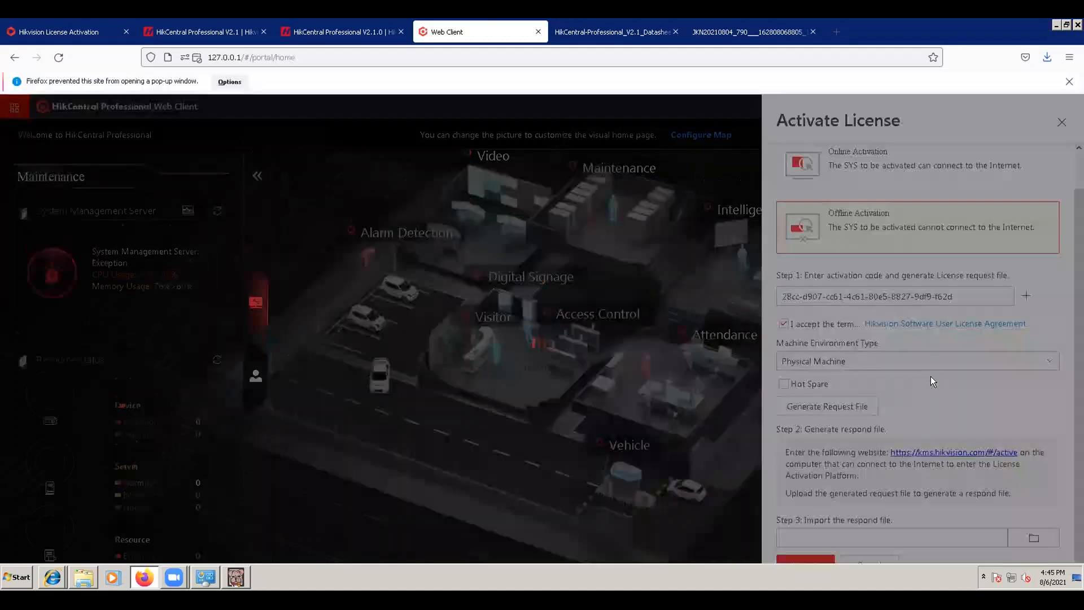
{"action": "left_click", "coordinate": [227, 81]}
{"action": "left_click", "coordinate": [248, 96]}
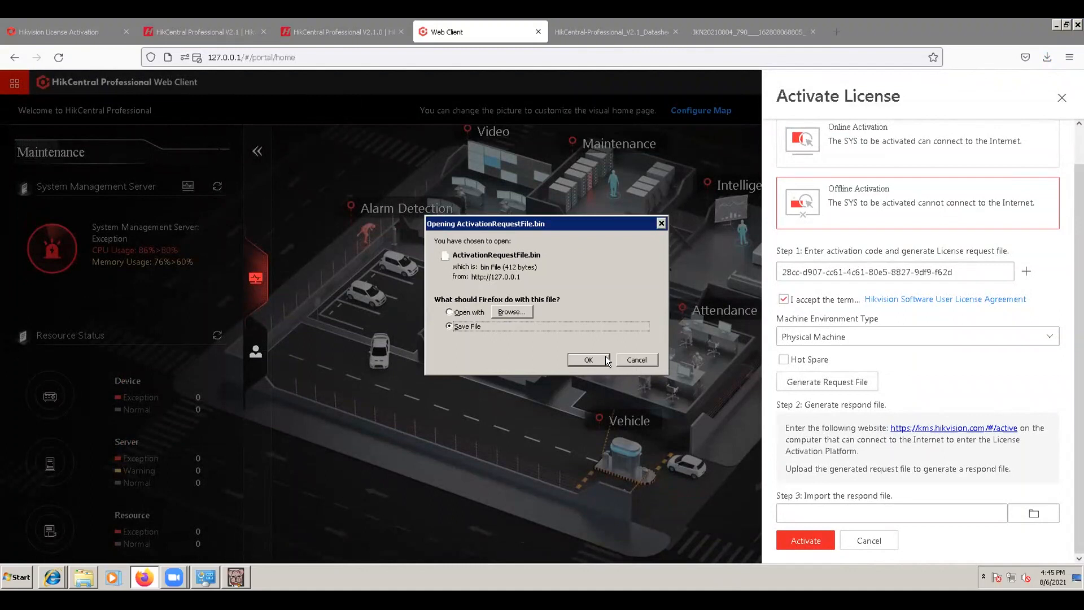
{"action": "left_click", "coordinate": [590, 359]}
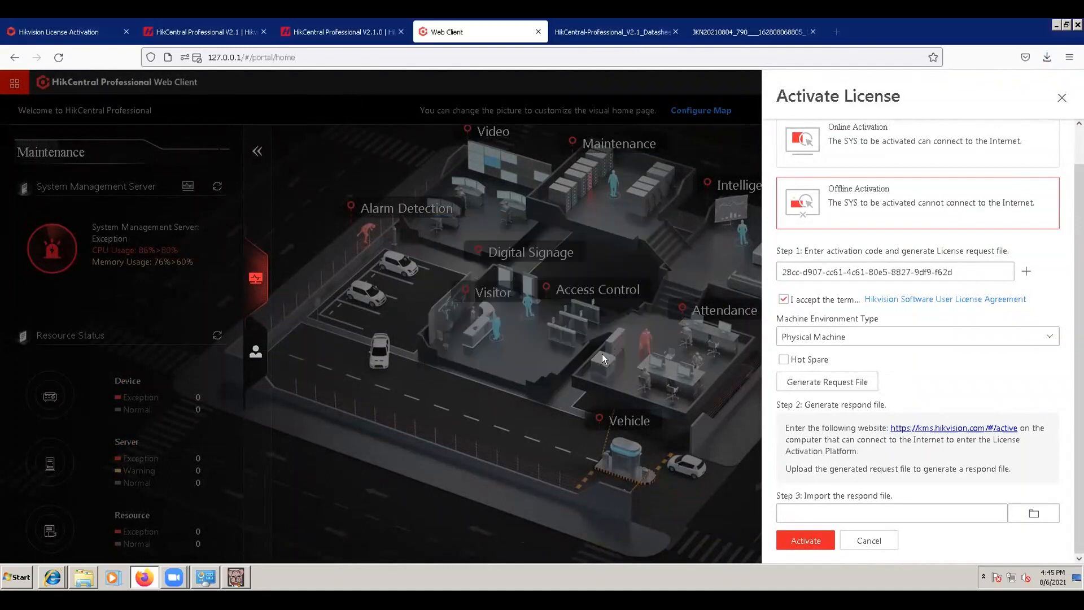
{"action": "left_click", "coordinate": [1048, 57]}
{"action": "left_click", "coordinate": [1041, 88]}
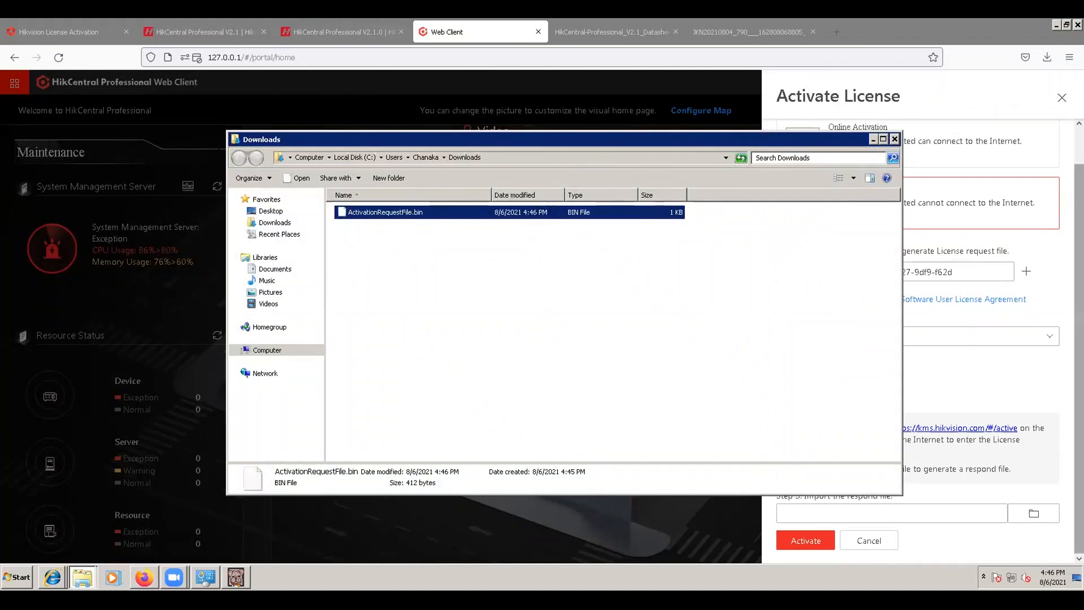
{"action": "left_click", "coordinate": [1045, 303]}
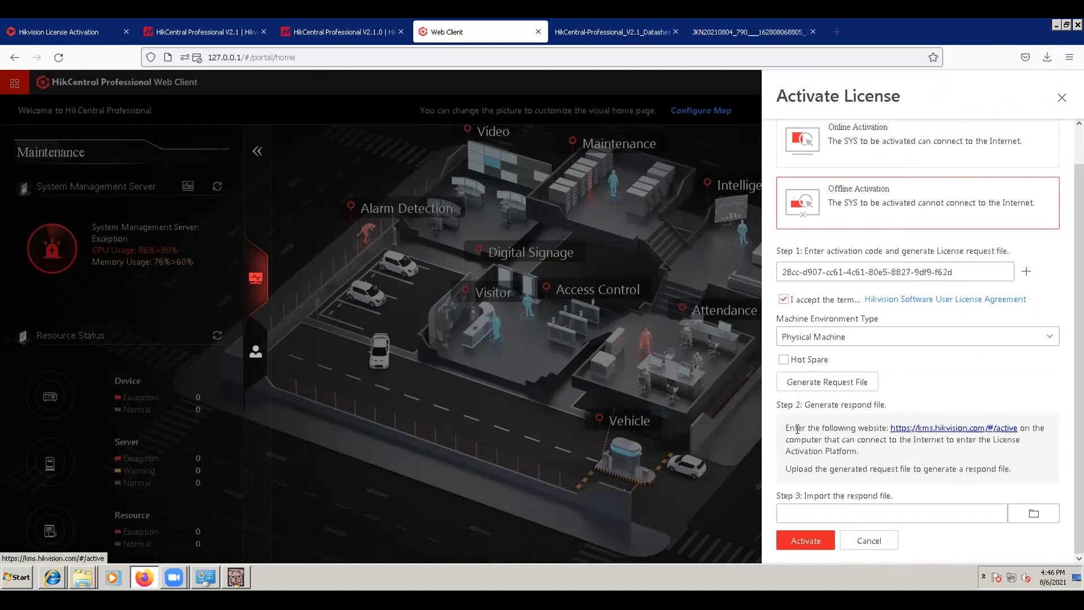
Submit ActivationRequestFile.bin on the linked Hikvision License Activation website and save the returned ActiveResponseFile.bin.
{"action": "left_click", "coordinate": [936, 430]}
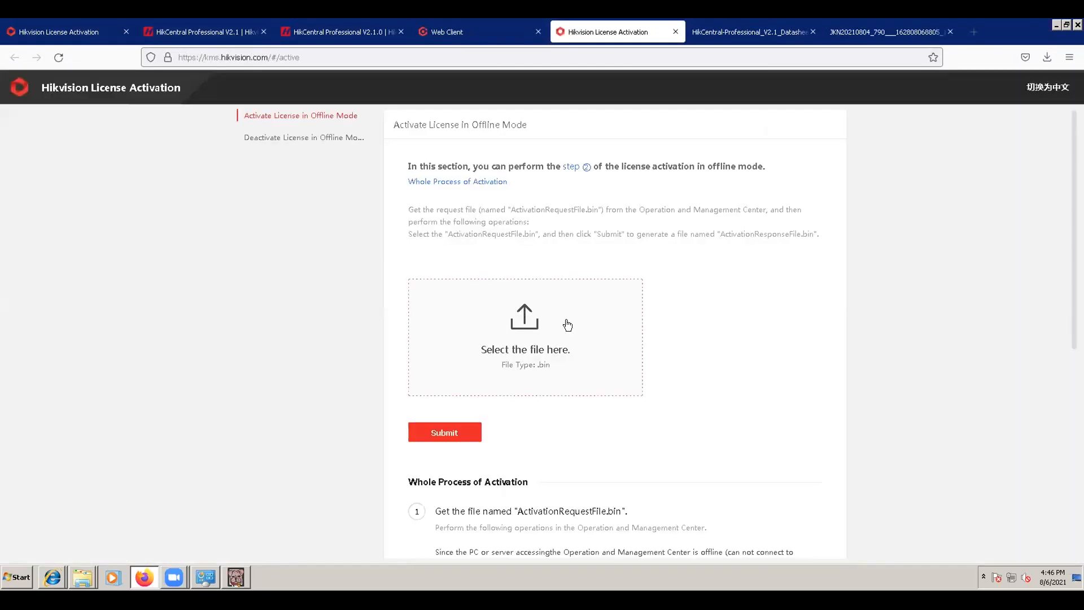
{"action": "left_click", "coordinate": [544, 315]}
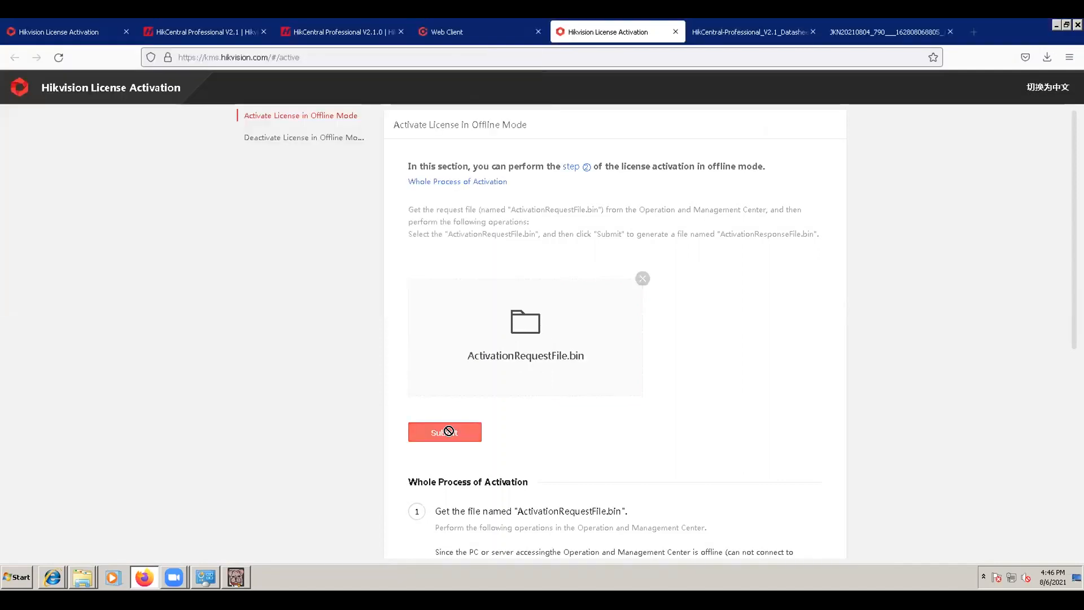
{"action": "left_click", "coordinate": [448, 431]}
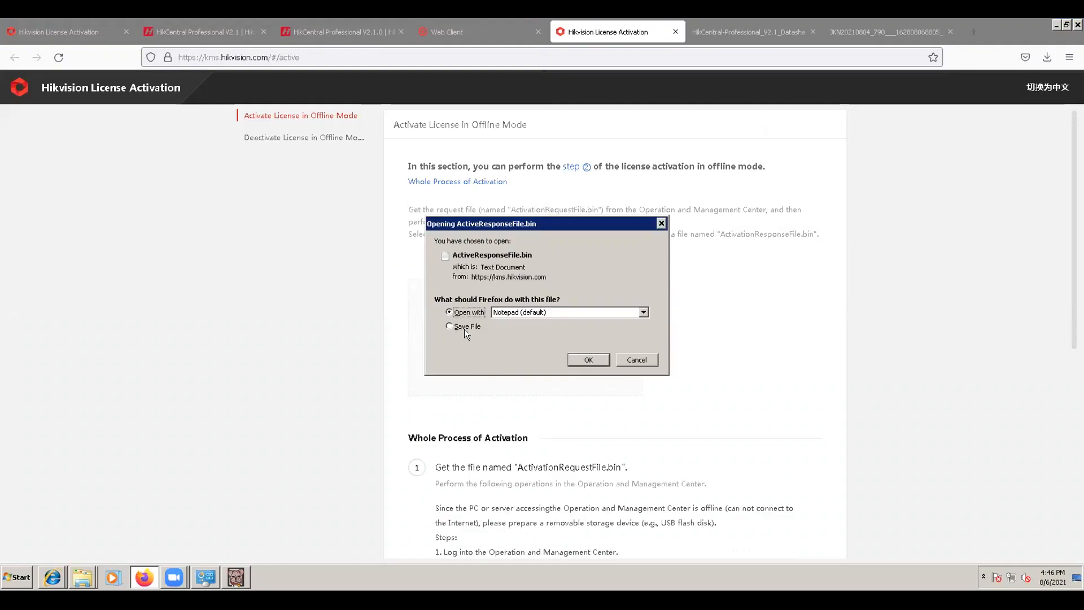
{"action": "left_click", "coordinate": [589, 360]}
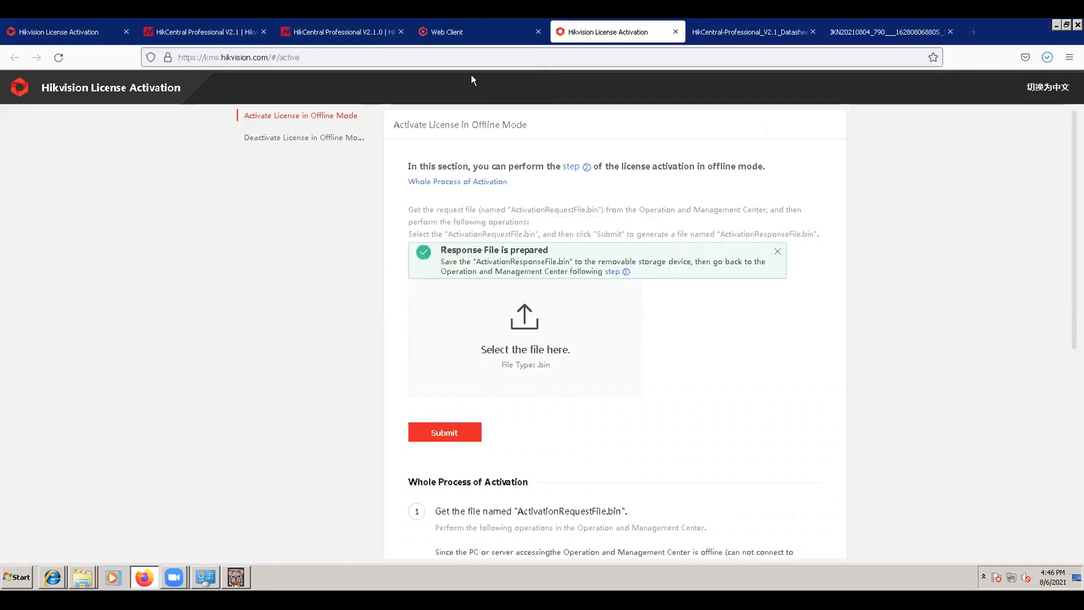
Import ActiveResponseFile.bin as the respond file in the Web Client and activate the license.
{"action": "key", "text": "ctrl+shift+Tab"}
{"action": "left_click", "coordinate": [1034, 513]}
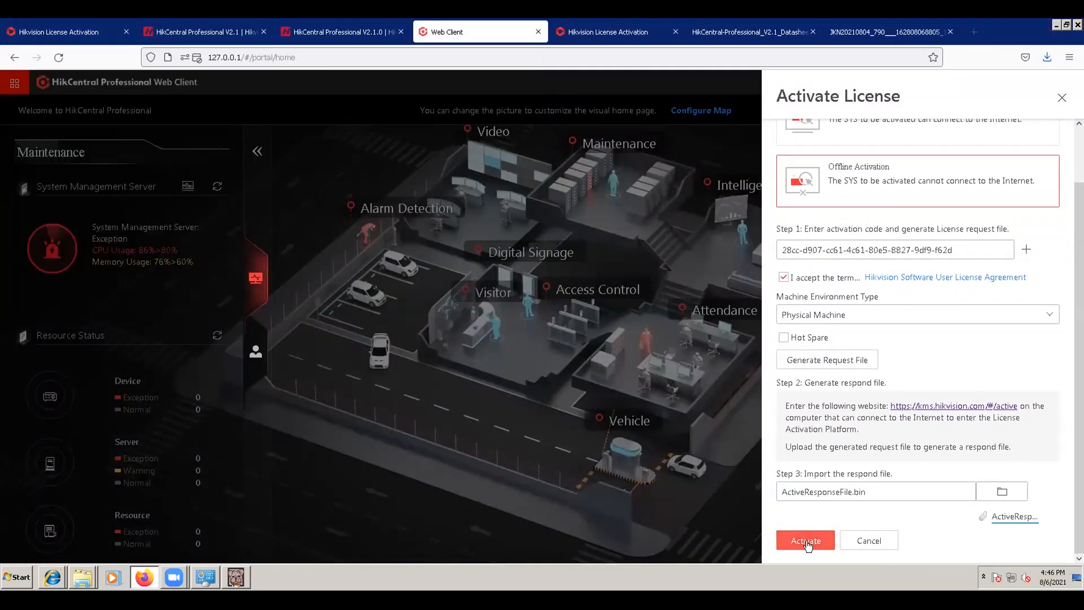
{"action": "left_click", "coordinate": [804, 541]}
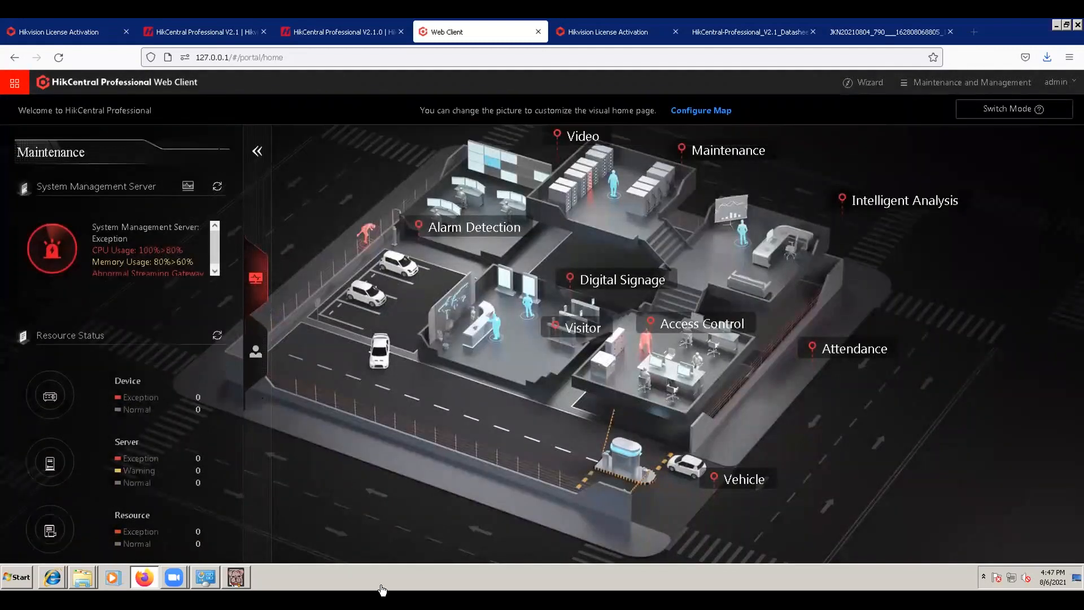
Examine the activated license's authorization details and the license list, and close the license details.
{"action": "mouse_move", "coordinate": [960, 87]}
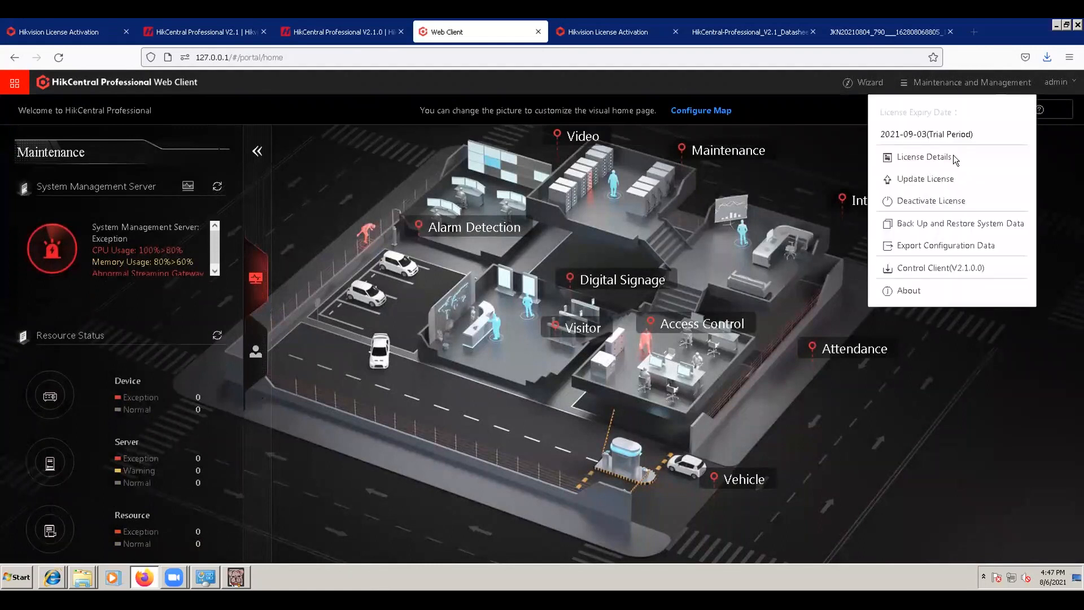
{"action": "left_click", "coordinate": [940, 159]}
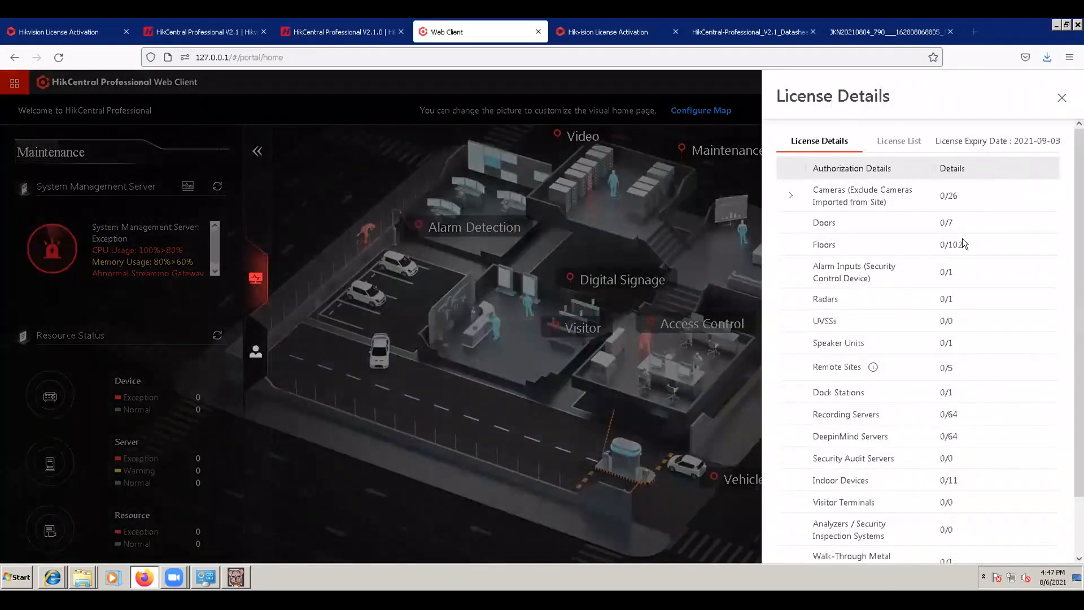
{"action": "mouse_move", "coordinate": [966, 242]}
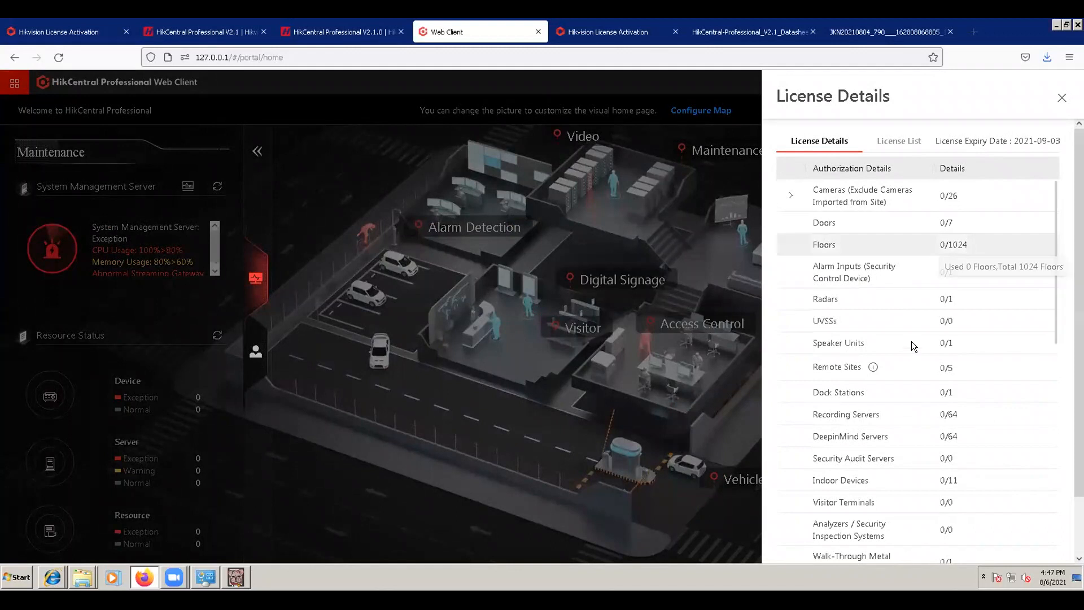
{"action": "scroll", "coordinate": [912, 342], "scroll_direction": "down", "scroll_amount": 4}
{"action": "scroll", "coordinate": [938, 305], "scroll_direction": "down", "scroll_amount": 3}
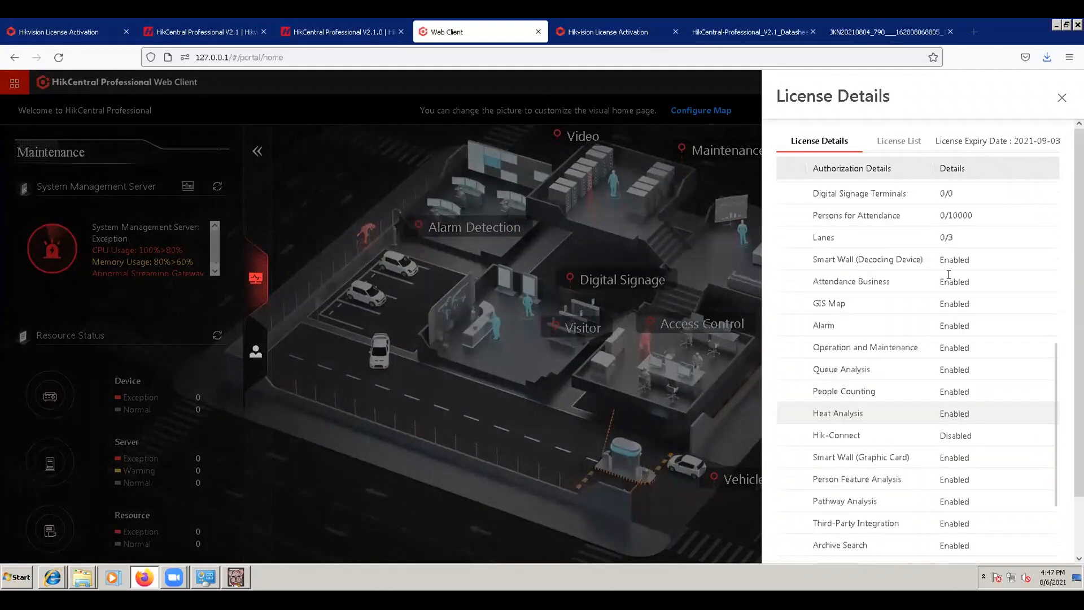
{"action": "scroll", "coordinate": [956, 238], "scroll_direction": "up", "scroll_amount": 4}
{"action": "scroll", "coordinate": [955, 291], "scroll_direction": "down", "scroll_amount": 1}
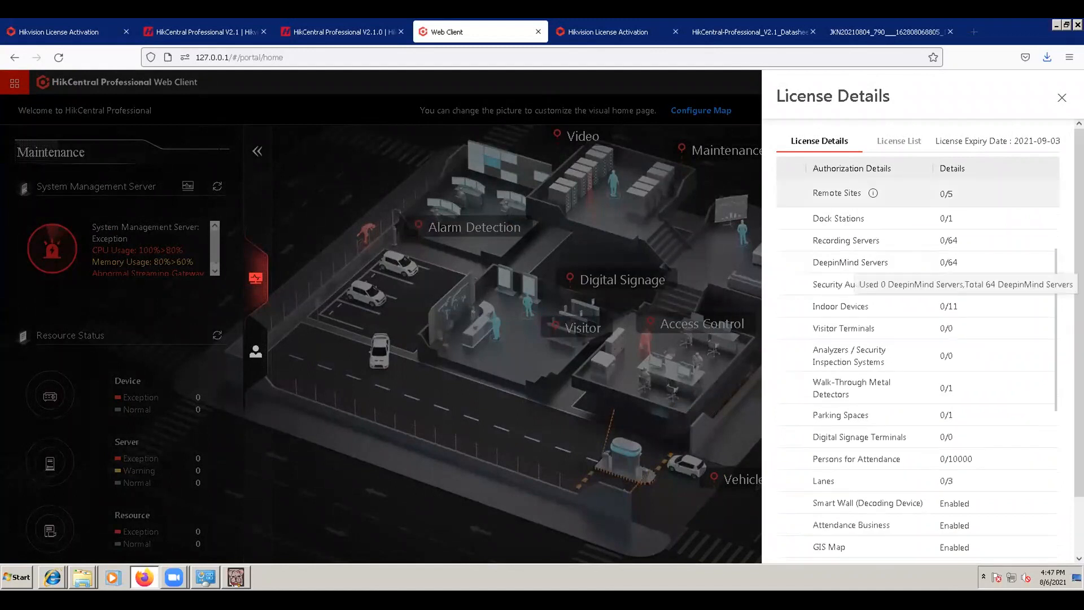
{"action": "left_click", "coordinate": [899, 141]}
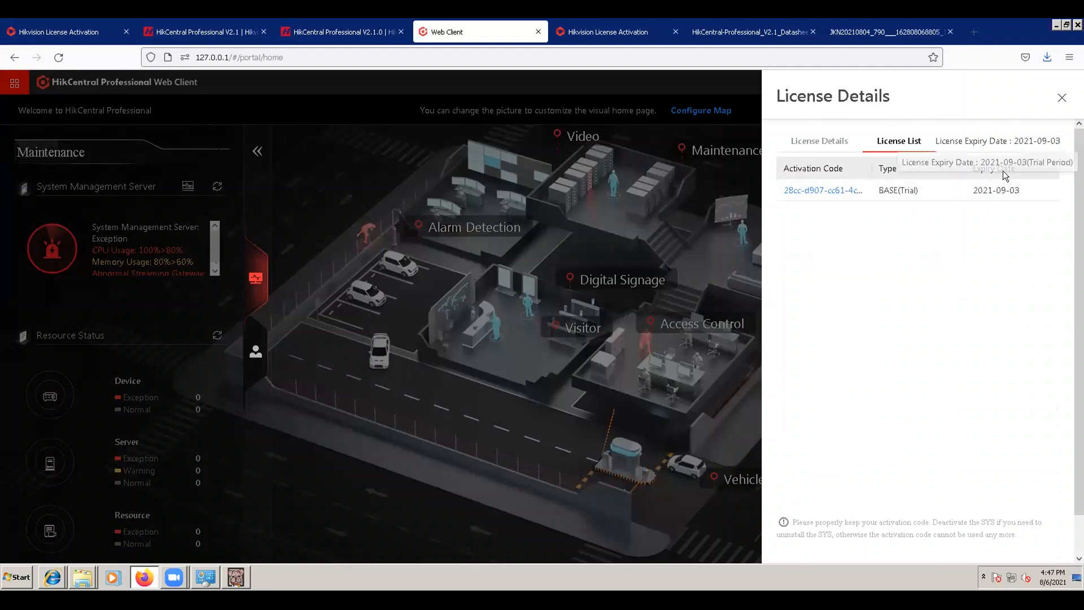
{"action": "left_click", "coordinate": [1059, 98]}
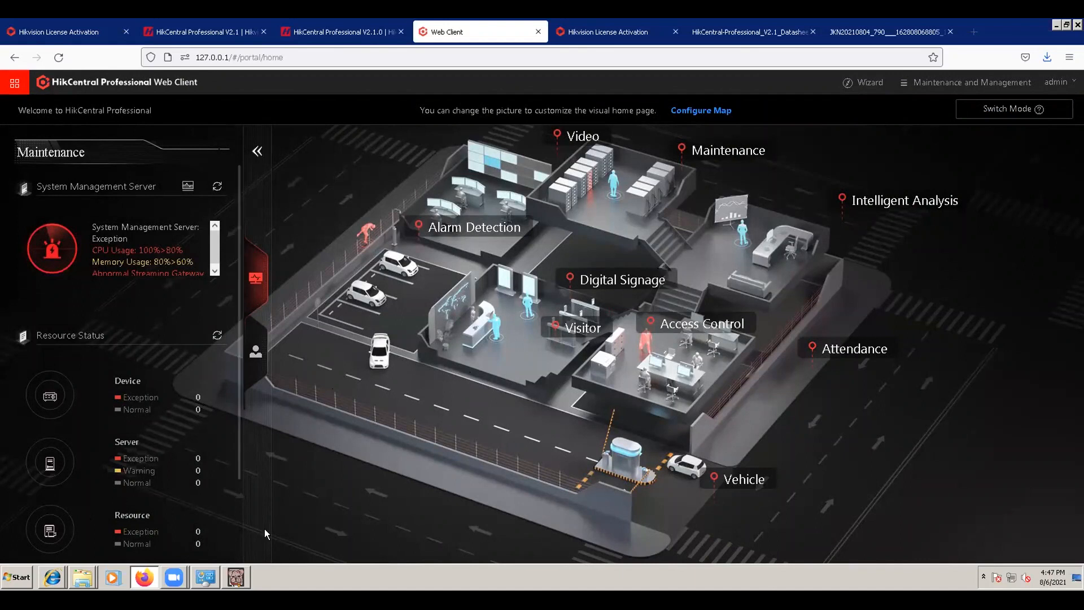
Switch to the HikCentral Professional Service Manager on the desktop and review the services' ports and status.
{"action": "left_click", "coordinate": [1056, 25]}
{"action": "left_click_drag", "start_coordinate": [667, 143], "coordinate": [706, 183]}
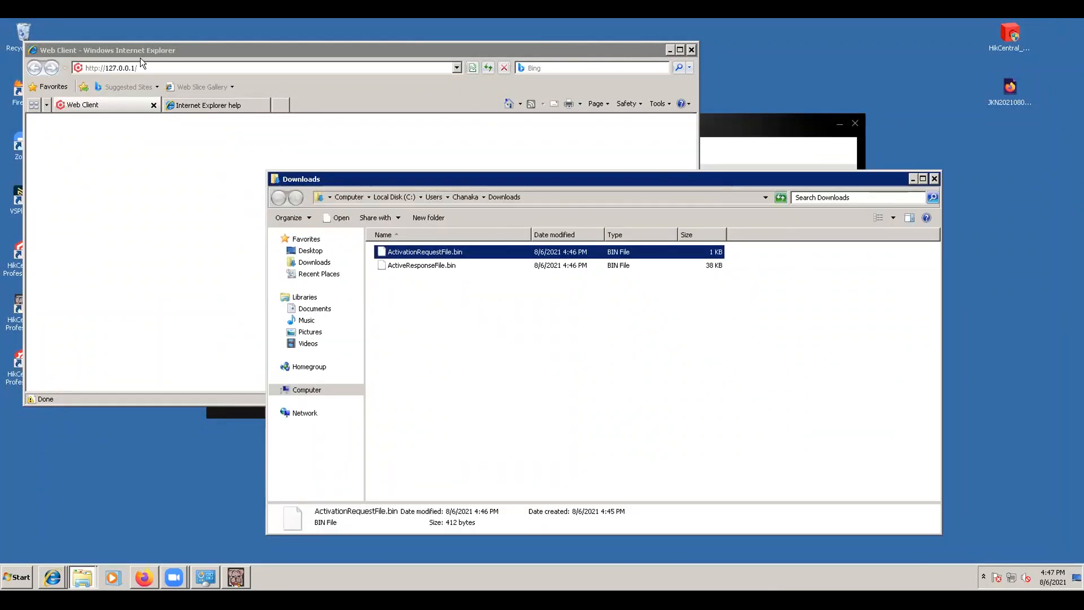
{"action": "left_click_drag", "start_coordinate": [153, 45], "coordinate": [167, 65]}
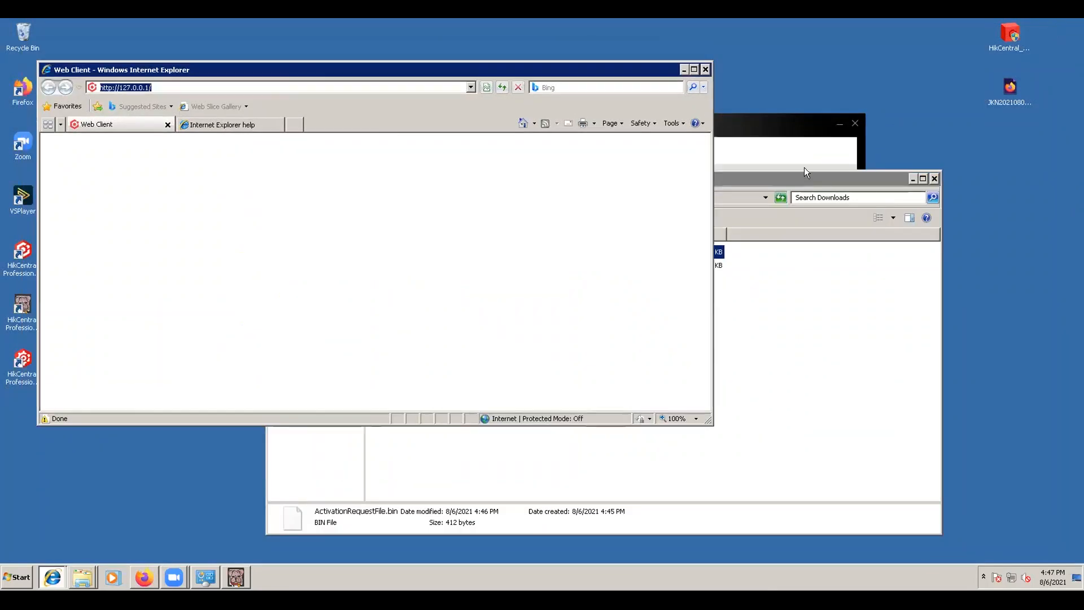
{"action": "left_click", "coordinate": [684, 70]}
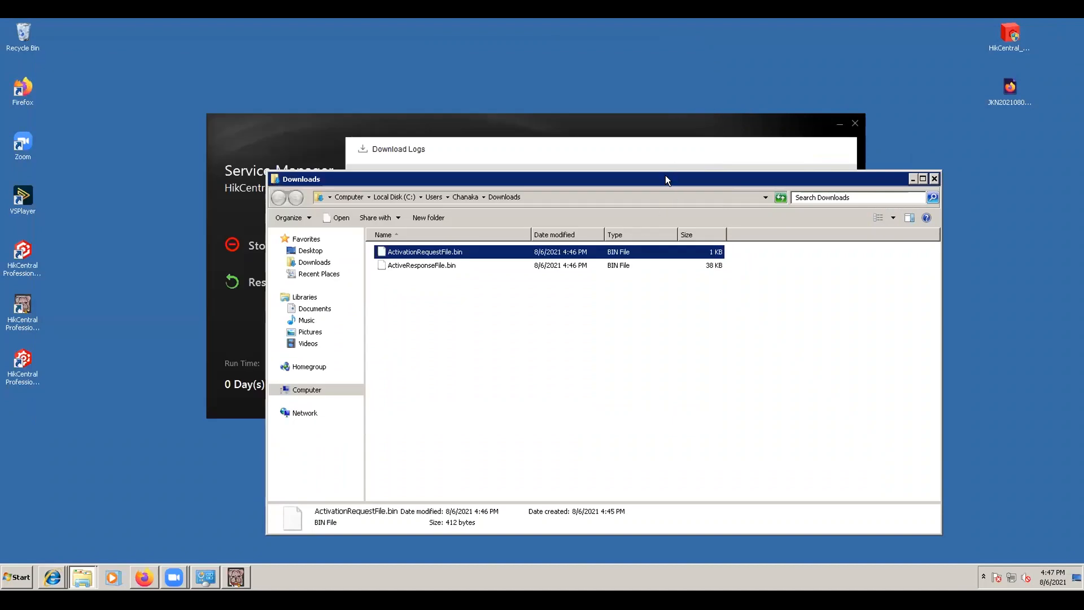
{"action": "left_click_drag", "start_coordinate": [669, 176], "coordinate": [732, 191]}
{"action": "left_click", "coordinate": [671, 125]}
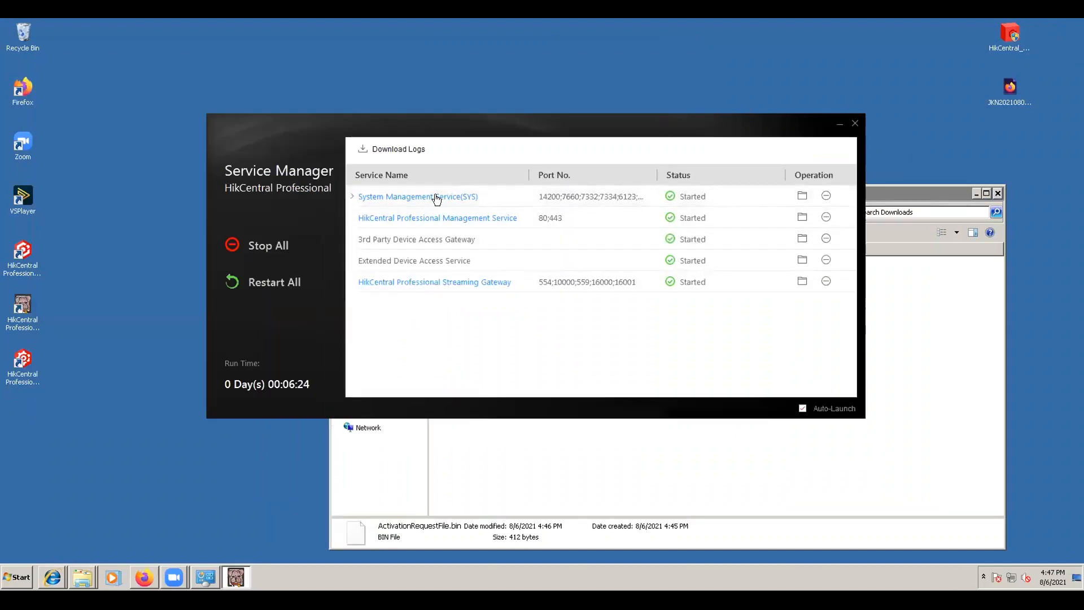
{"action": "left_click_drag", "start_coordinate": [319, 125], "coordinate": [229, 118]}
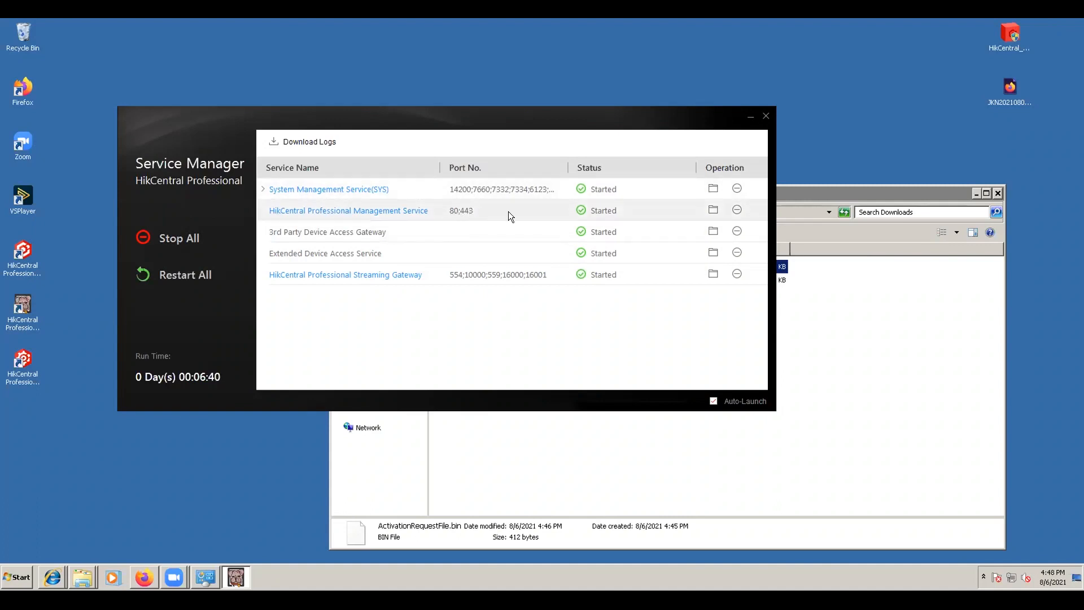
{"action": "left_click", "coordinate": [17, 577]}
{"action": "left_click", "coordinate": [674, 435]}
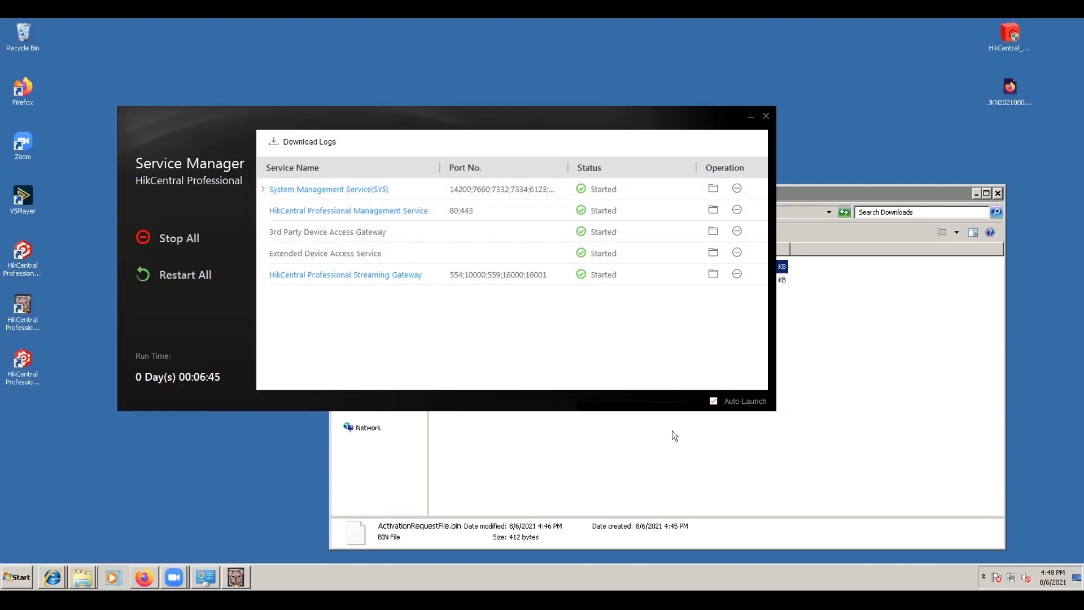
Open Windows Firewall from Control Panel and display the inbound rules in its advanced settings.
{"action": "scroll", "coordinate": [782, 423], "scroll_direction": "down", "scroll_amount": 3}
{"action": "left_click", "coordinate": [785, 468]}
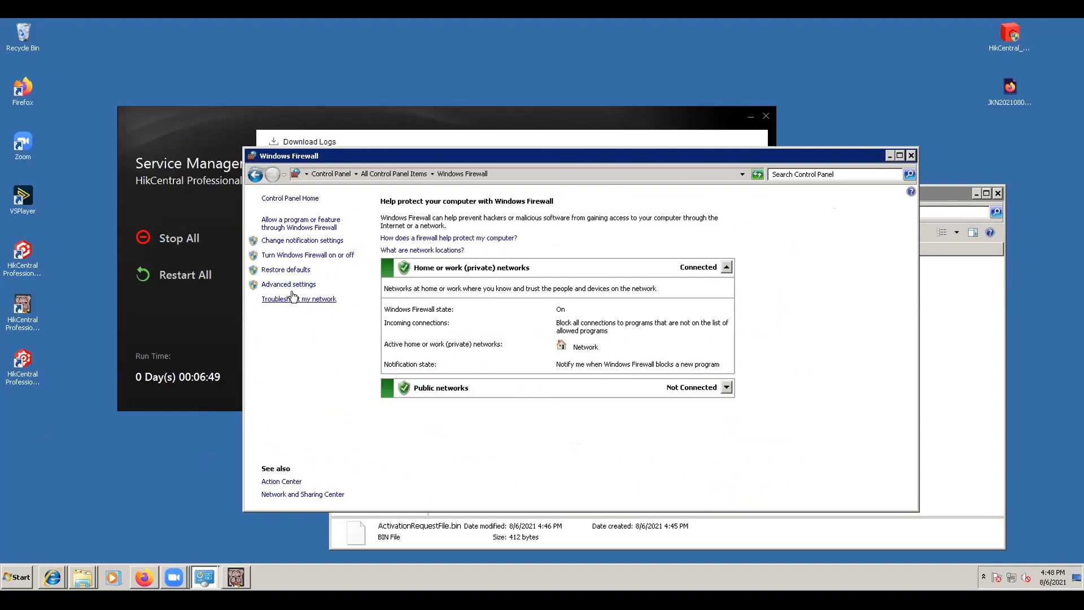
{"action": "left_click", "coordinate": [294, 285]}
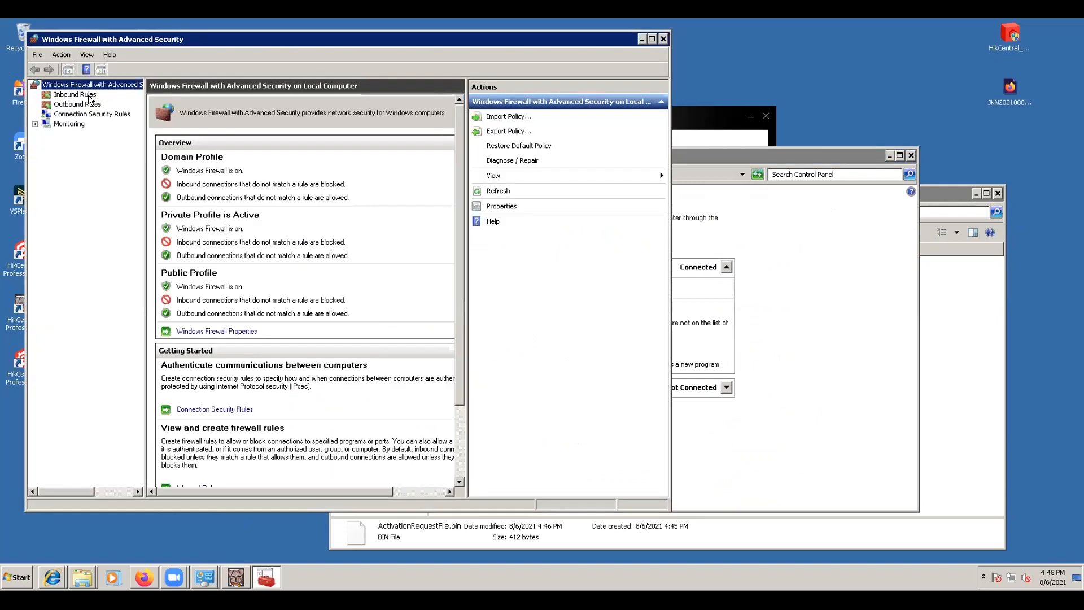
{"action": "left_click", "coordinate": [89, 96]}
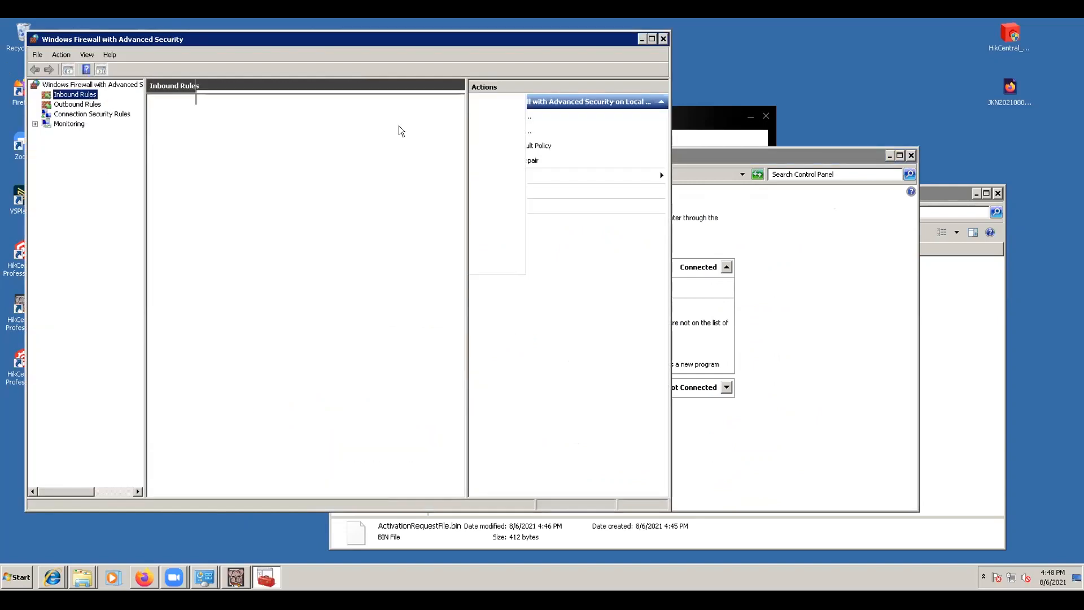
Start a new inbound port rule for TCP with the specific local ports 80,433.
{"action": "left_click", "coordinate": [504, 116]}
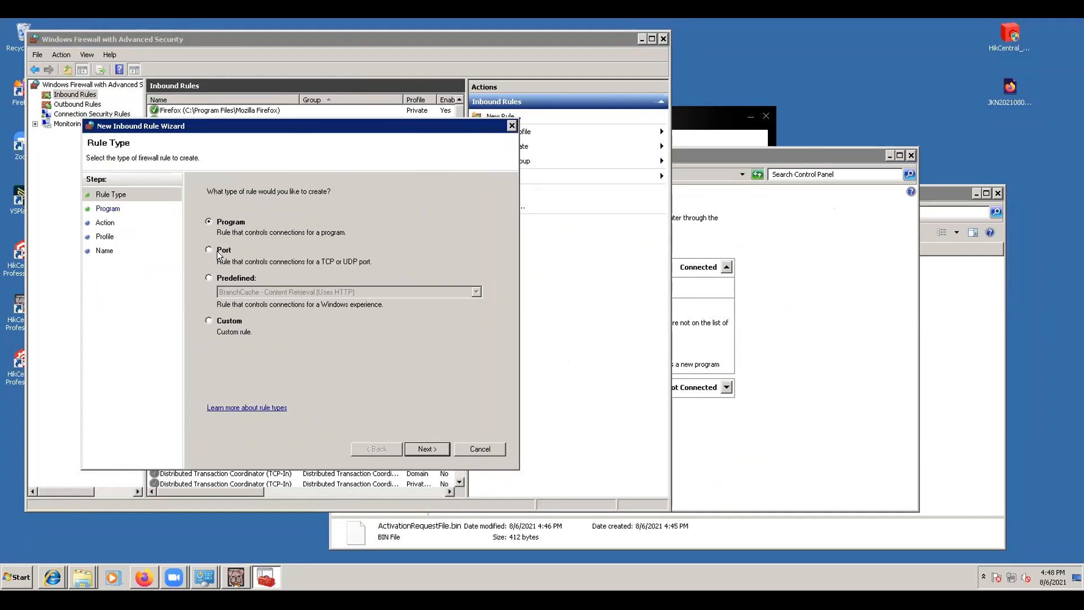
{"action": "left_click", "coordinate": [225, 252]}
{"action": "left_click", "coordinate": [438, 445]}
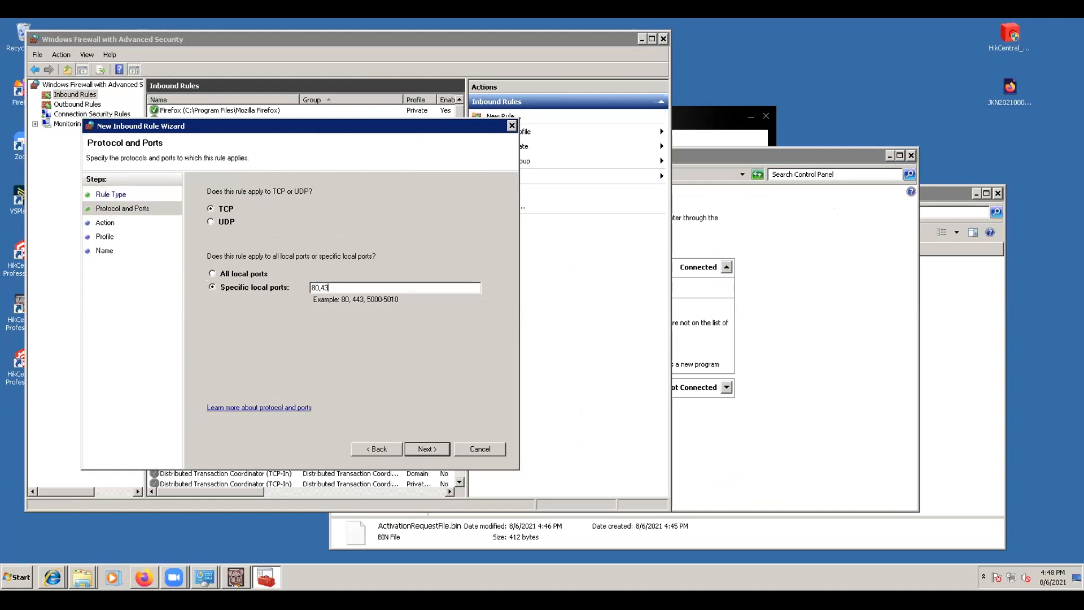
{"action": "left_click", "coordinate": [429, 449]}
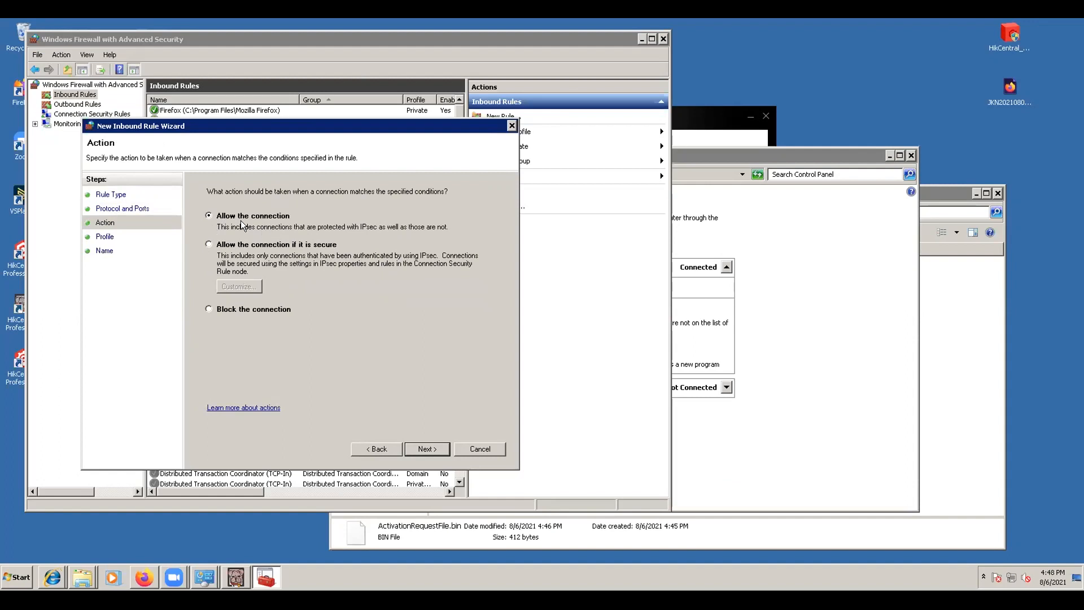
Allow the connection for the Domain, Private and Public profiles and create the rule with the name Hikcentral.
{"action": "left_click", "coordinate": [428, 447]}
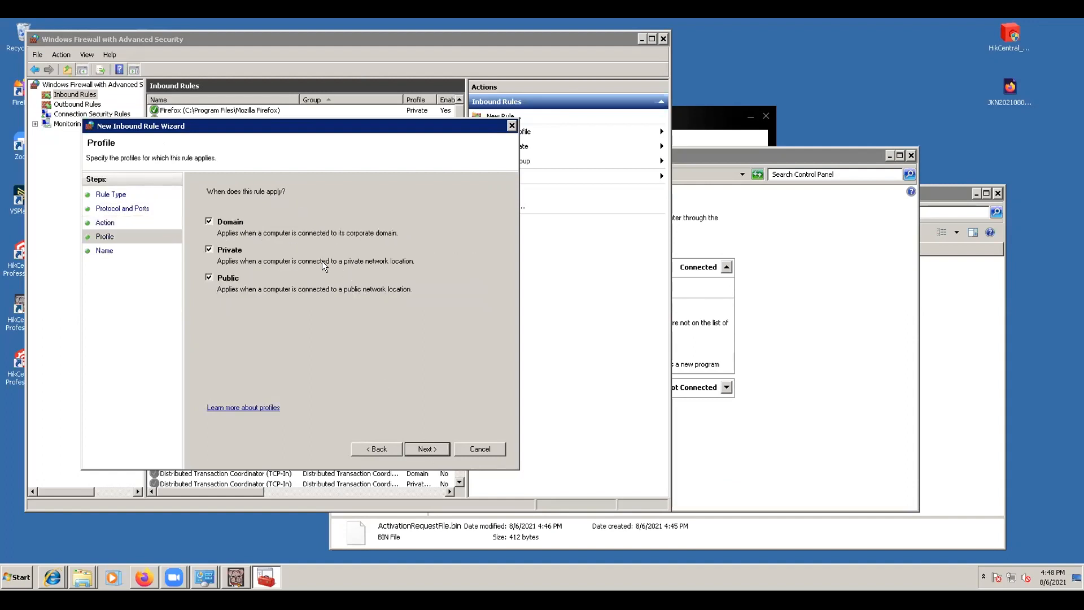
{"action": "left_click", "coordinate": [426, 448]}
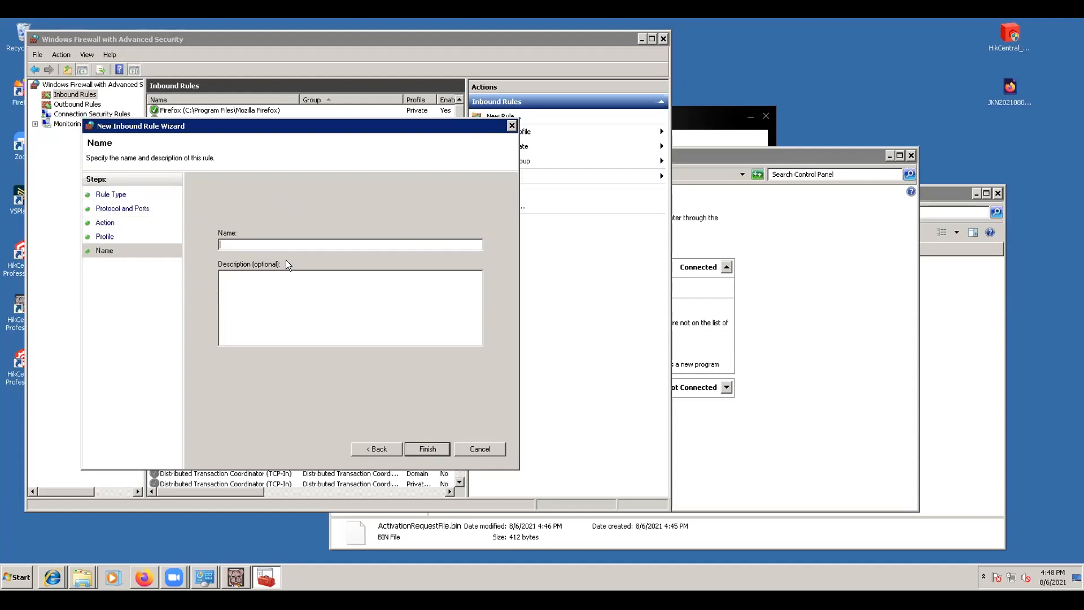
{"action": "type", "text": "Hikcentral"}
{"action": "left_click", "coordinate": [427, 449]}
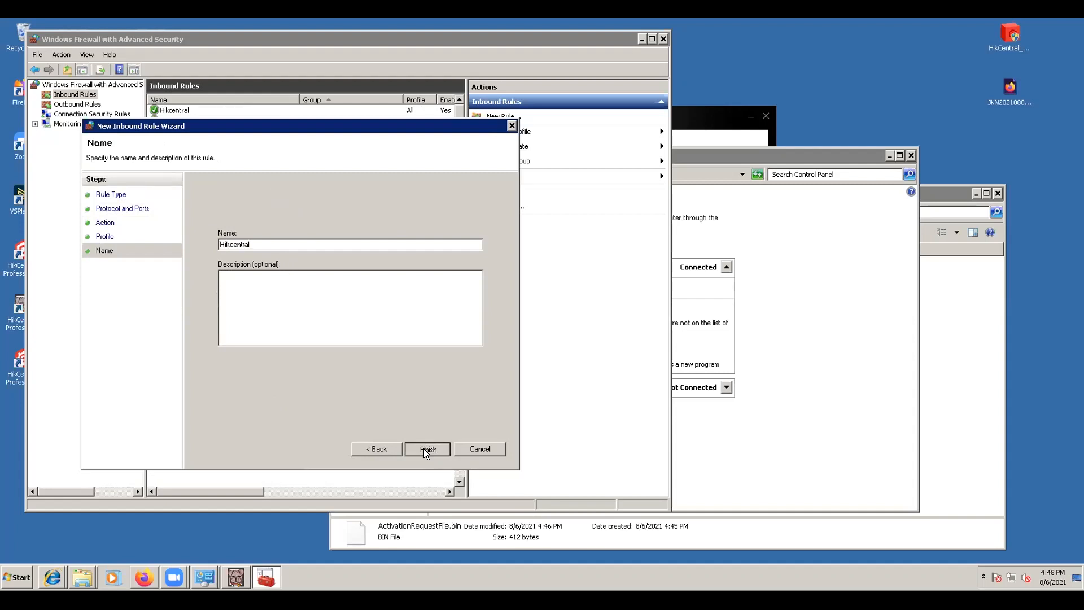
Review the Hikcentral rule's general, program and port properties, leave them without saving, and close both firewall windows.
{"action": "left_click", "coordinate": [309, 108]}
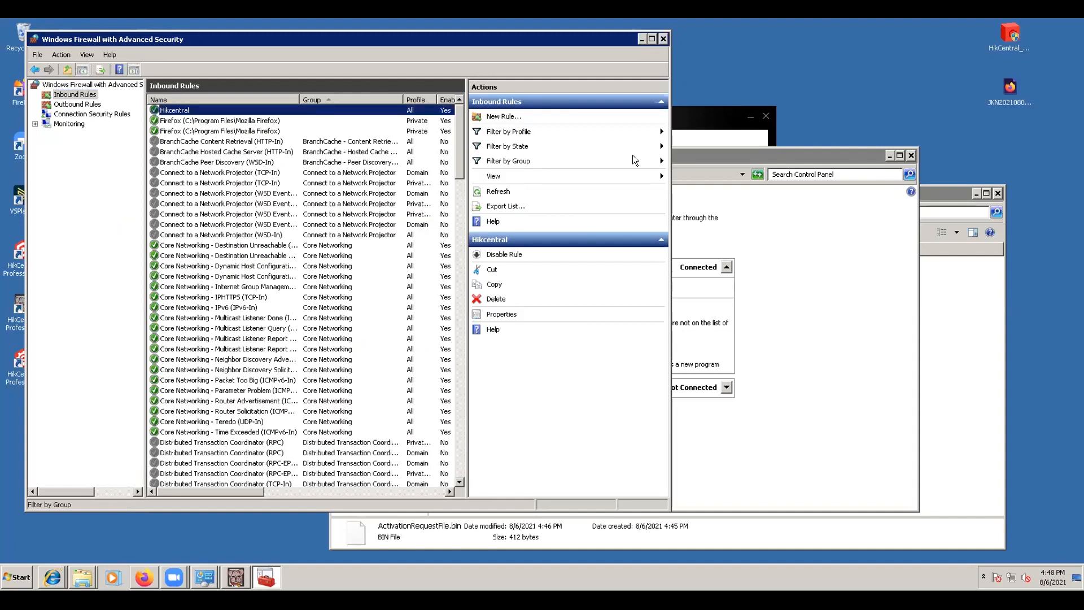
{"action": "double_click", "coordinate": [364, 113]}
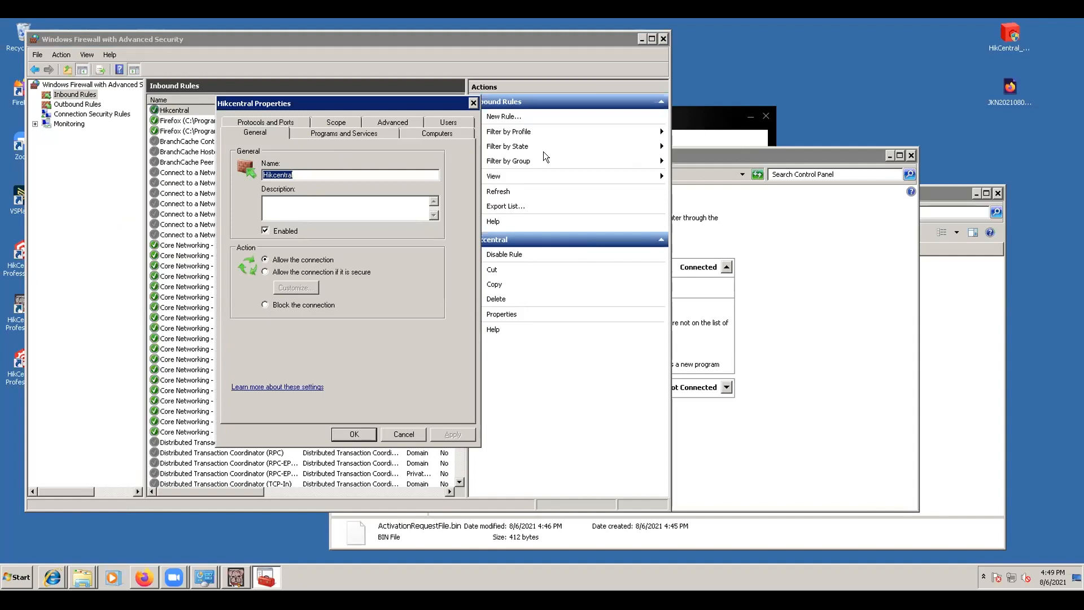
{"action": "left_click", "coordinate": [341, 131]}
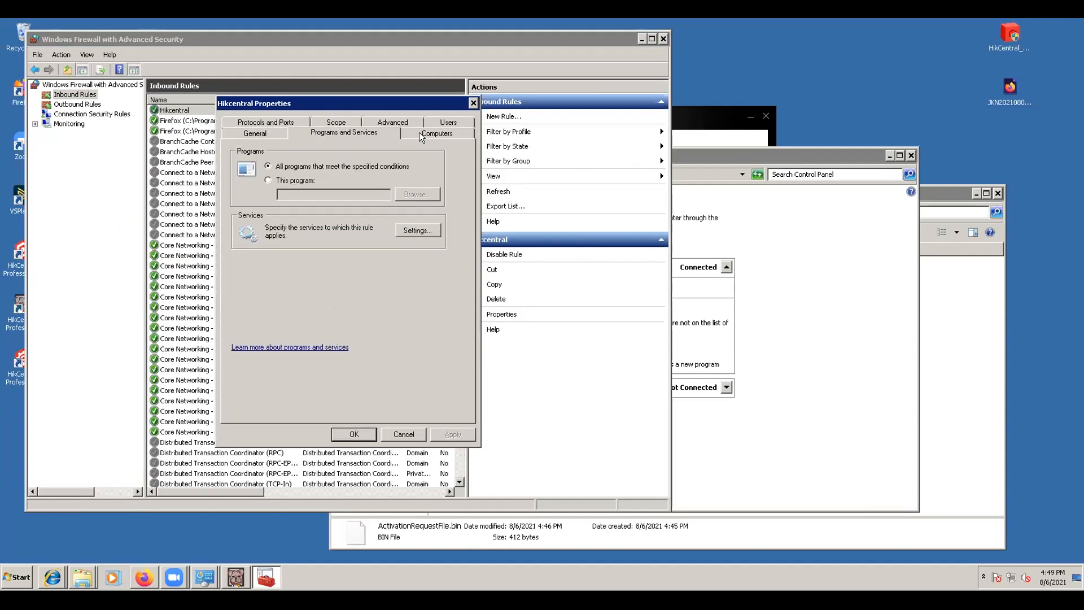
{"action": "left_click", "coordinate": [300, 118]}
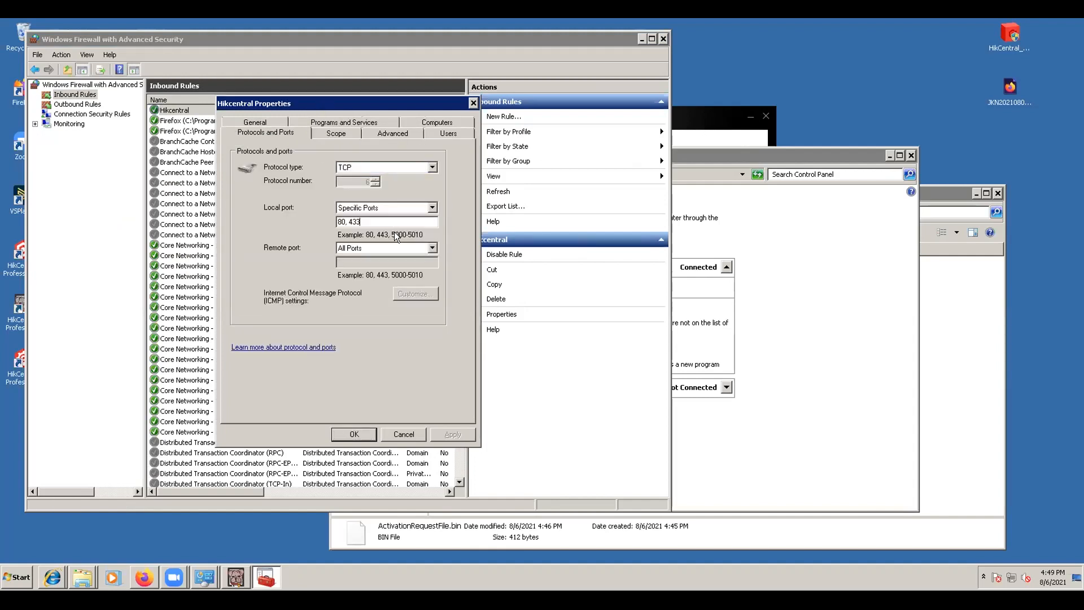
{"action": "type", "text": ","}
{"action": "left_click", "coordinate": [422, 436]}
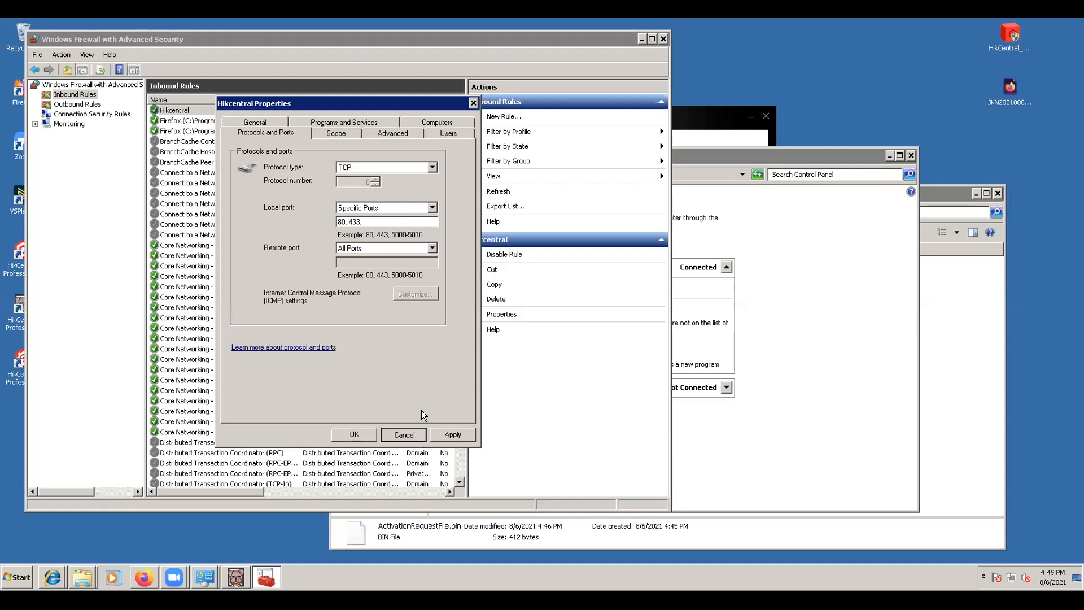
{"action": "left_click", "coordinate": [664, 39]}
{"action": "left_click", "coordinate": [912, 155]}
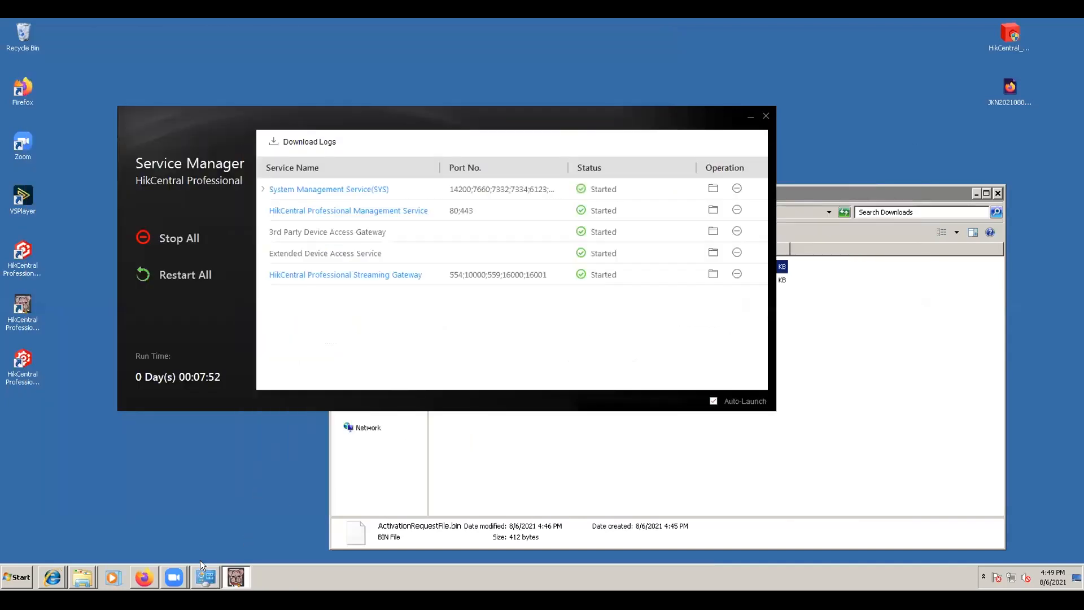
Switch to the HikCentral Web Client in Firefox and look through the overview of all modules.
{"action": "left_click", "coordinate": [142, 578]}
{"action": "left_click", "coordinate": [17, 81]}
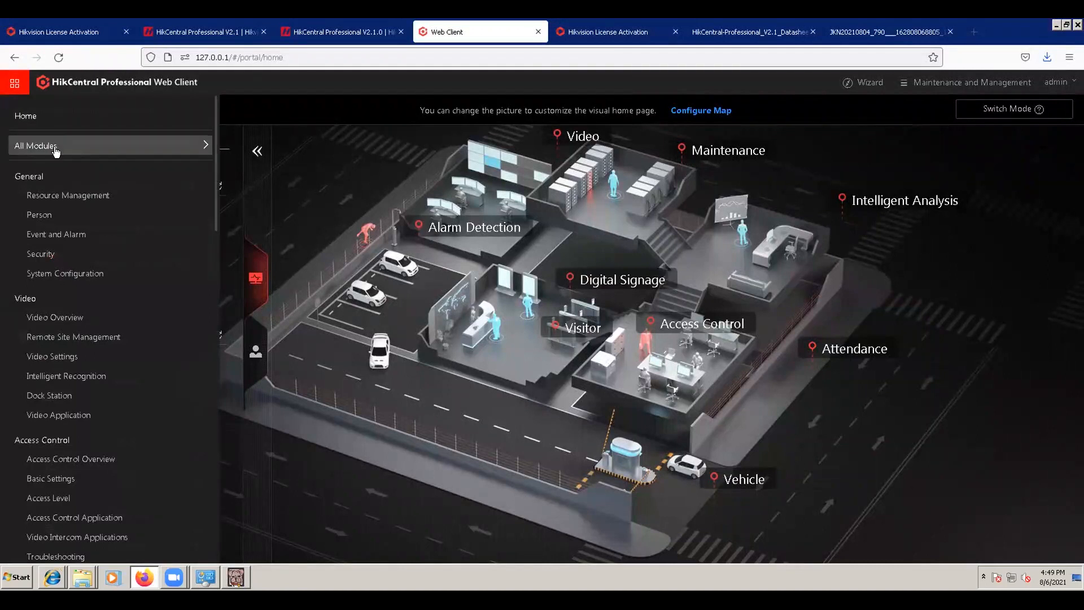
{"action": "left_click", "coordinate": [203, 150]}
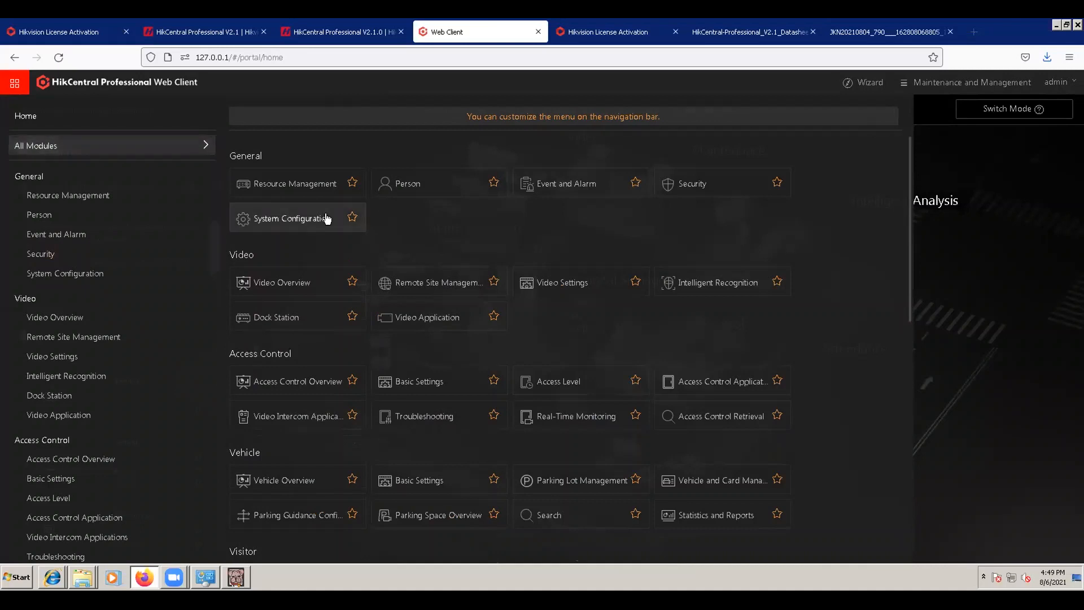
{"action": "scroll", "coordinate": [305, 206], "scroll_direction": "down", "scroll_amount": 1}
{"action": "scroll", "coordinate": [302, 195], "scroll_direction": "up", "scroll_amount": 1}
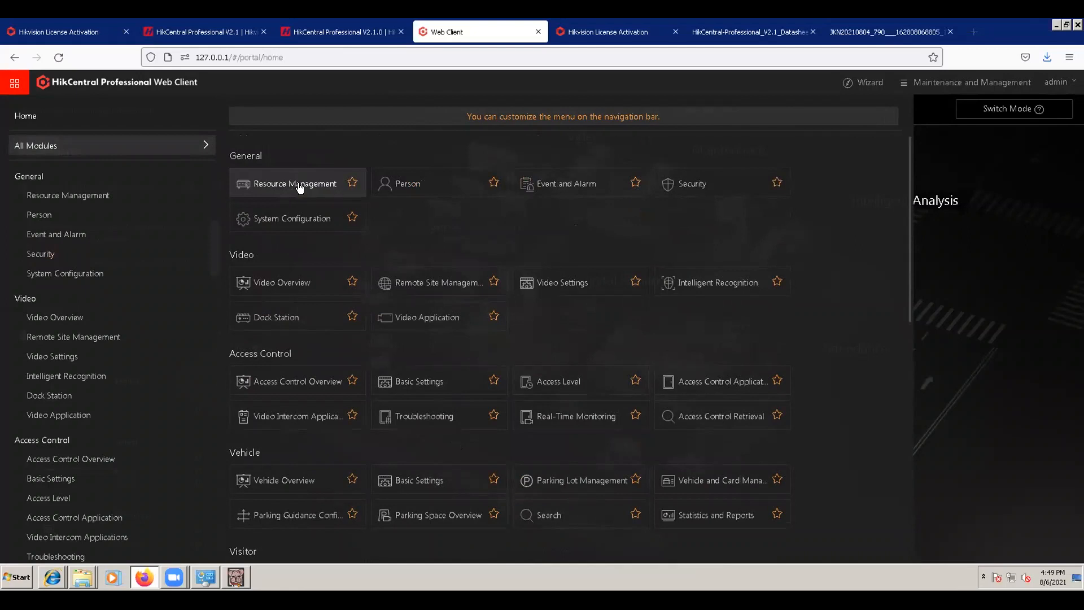
View the Encoding Device, Access Control Device and IP Speaker pages in Resource Management, dismissing each web component hint.
{"action": "left_click", "coordinate": [287, 191]}
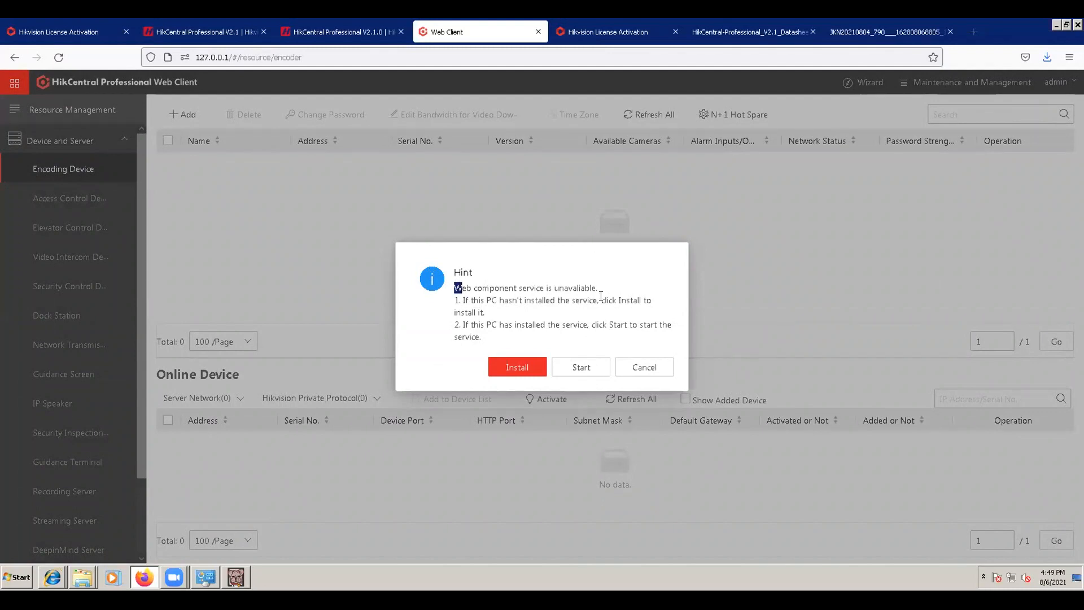
{"action": "left_click_drag", "start_coordinate": [461, 287], "coordinate": [600, 301]}
{"action": "left_click", "coordinate": [477, 295]}
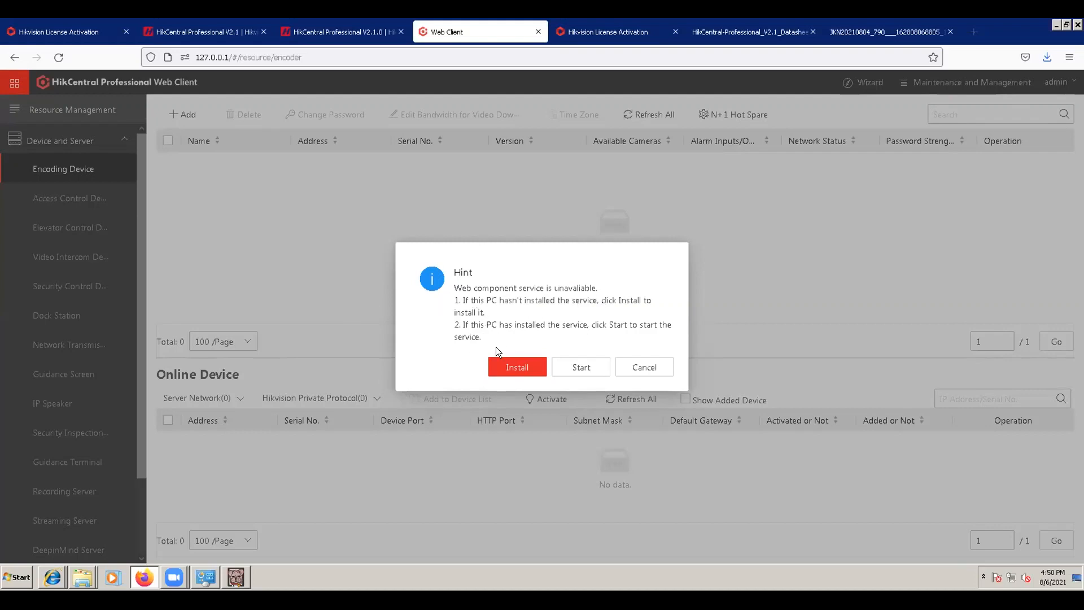
{"action": "left_click", "coordinate": [641, 367]}
{"action": "left_click", "coordinate": [73, 200]}
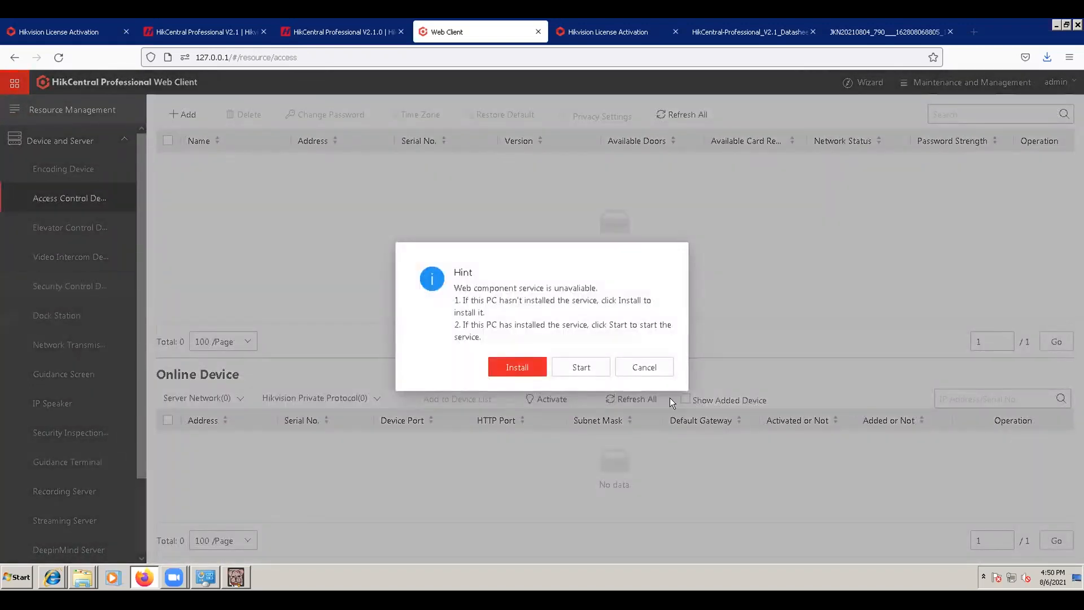
{"action": "left_click", "coordinate": [656, 369]}
{"action": "left_click", "coordinate": [62, 391]}
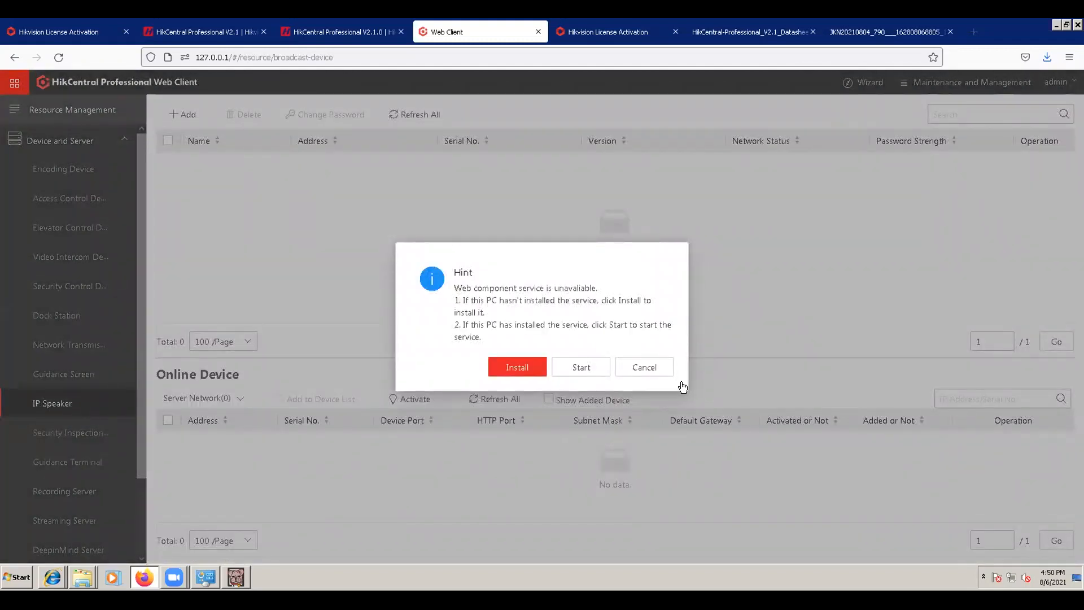
{"action": "left_click", "coordinate": [654, 369]}
View the Person module and its form for adding a person group, and return to the person list without adding one.
{"action": "left_click", "coordinate": [32, 115]}
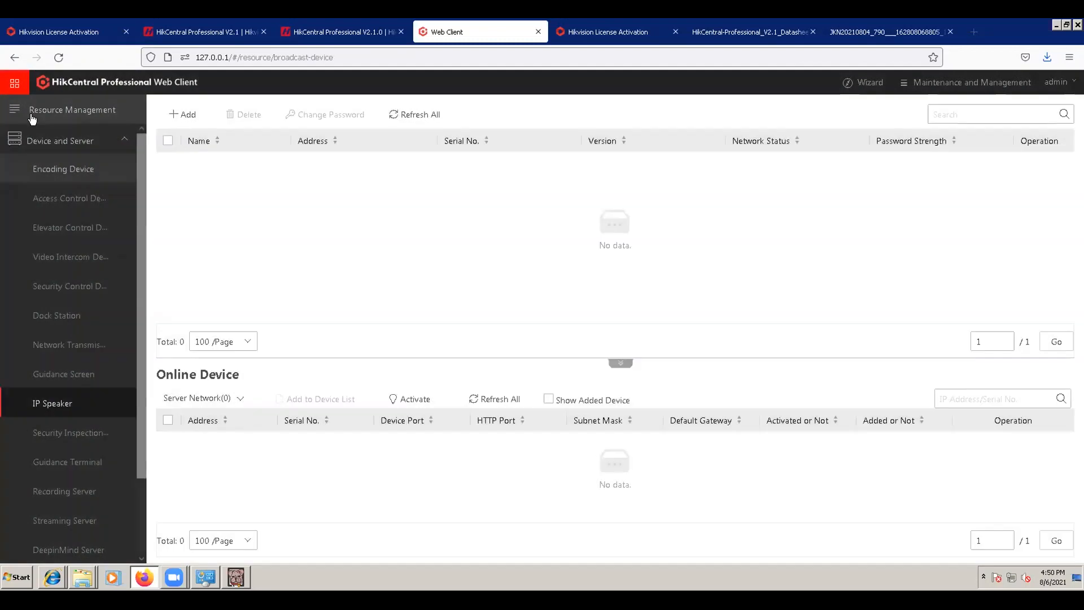
{"action": "left_click", "coordinate": [91, 216]}
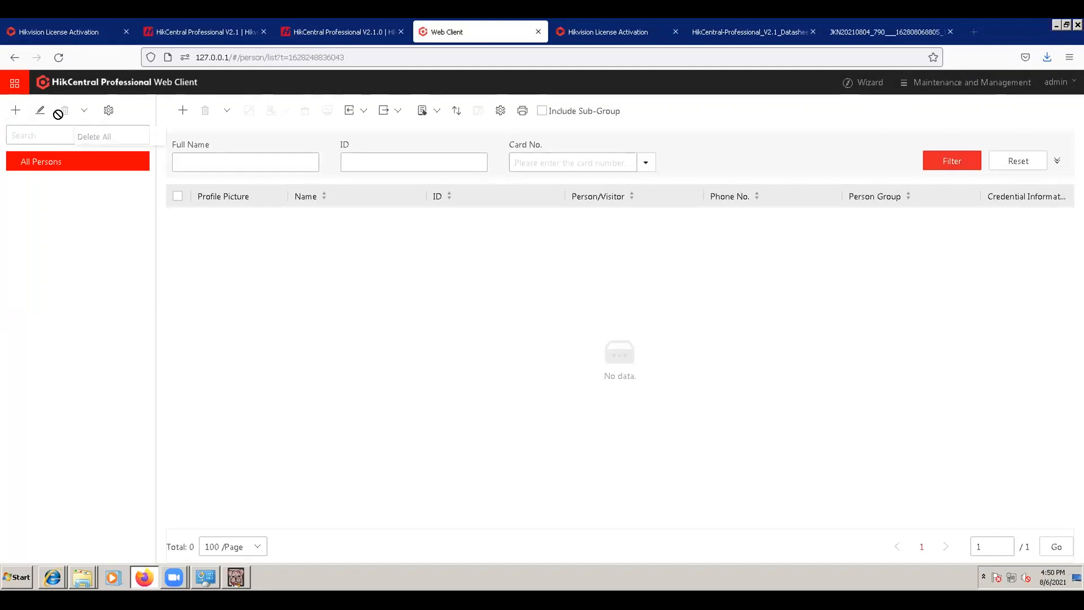
{"action": "left_click", "coordinate": [16, 110]}
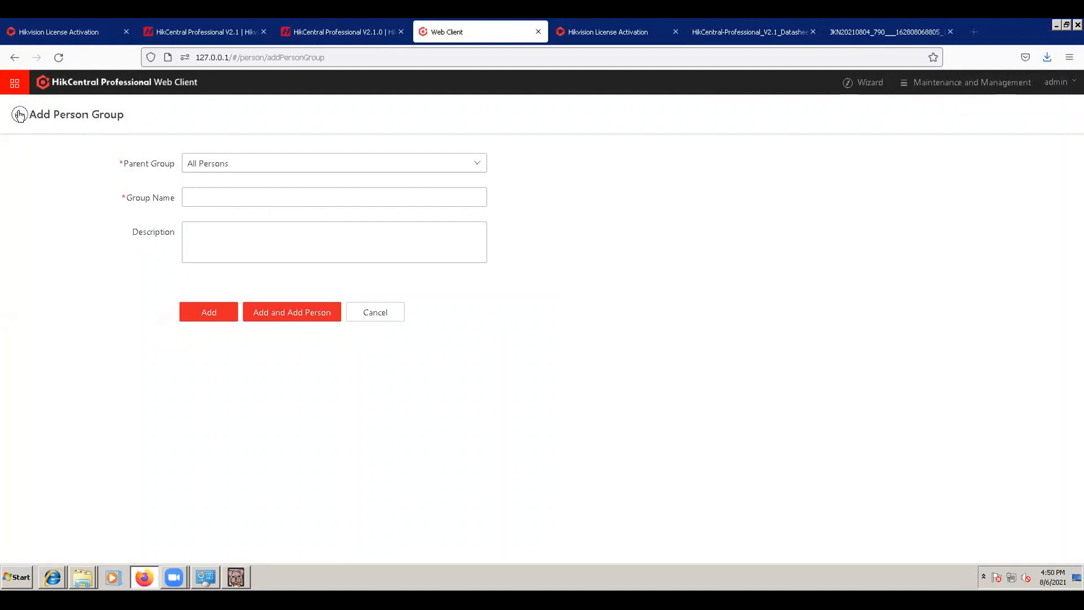
{"action": "left_click", "coordinate": [20, 116]}
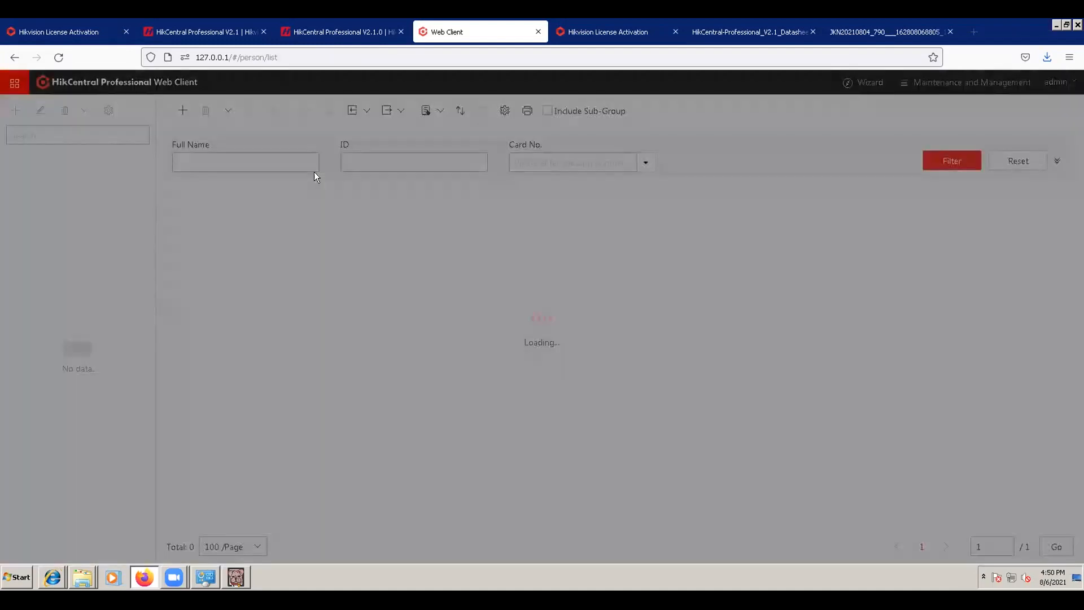
View the roles in the Security module and examine the Add Role form down to its permission settings.
{"action": "left_click", "coordinate": [15, 84]}
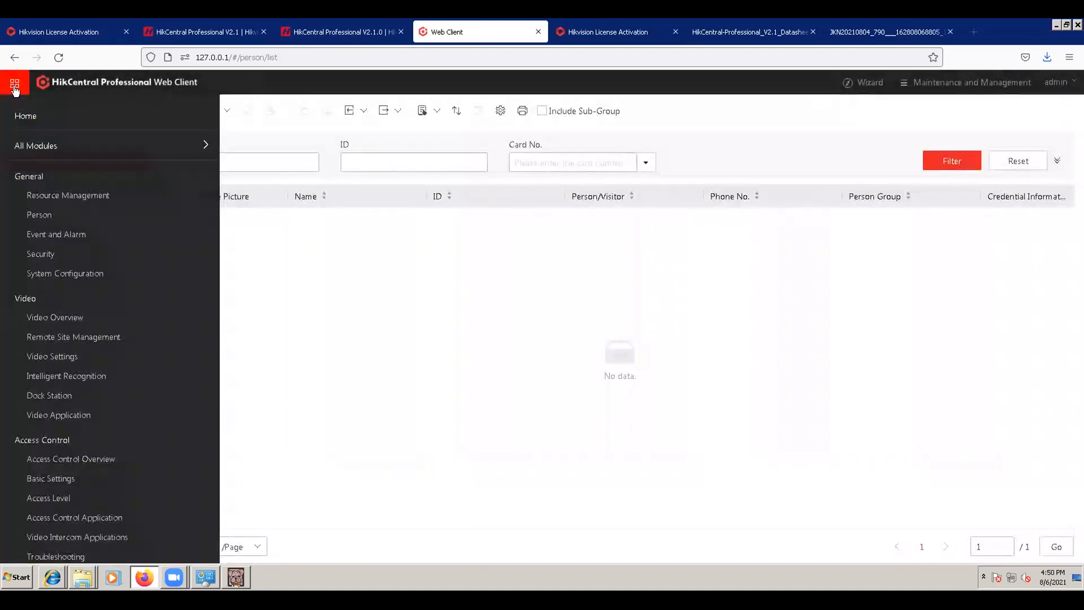
{"action": "left_click", "coordinate": [95, 254]}
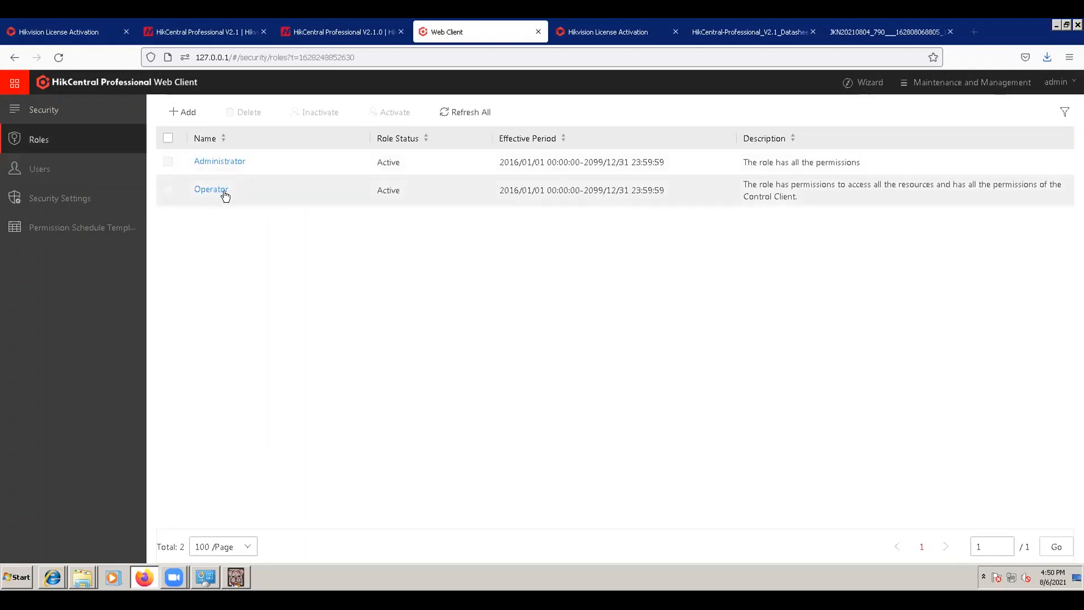
{"action": "left_click", "coordinate": [193, 116]}
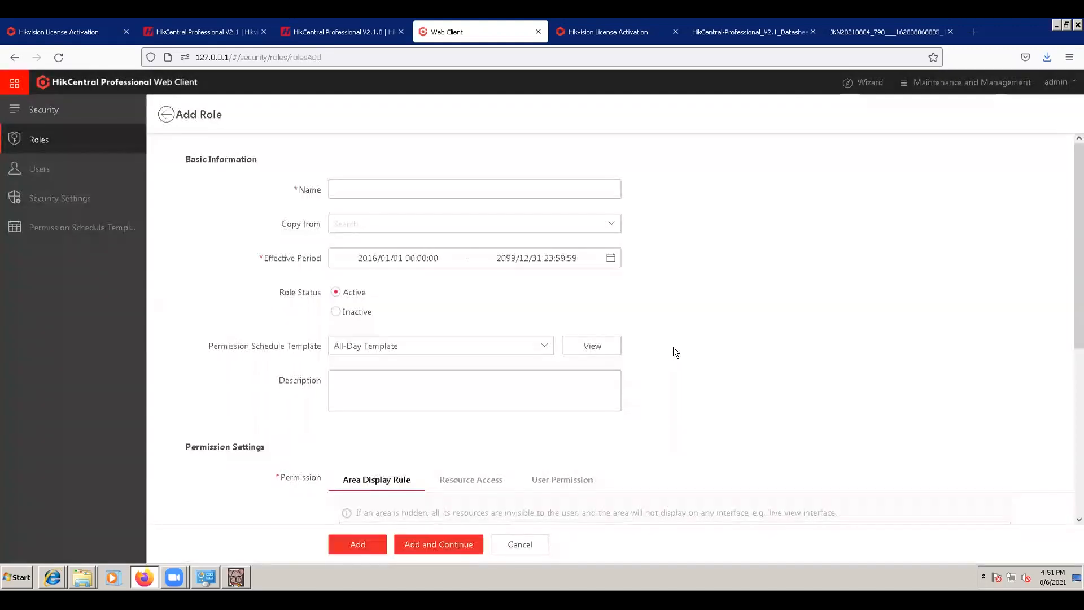
{"action": "scroll", "coordinate": [673, 347], "scroll_direction": "down", "scroll_amount": 3}
{"action": "scroll", "coordinate": [499, 259], "scroll_direction": "down", "scroll_amount": 2}
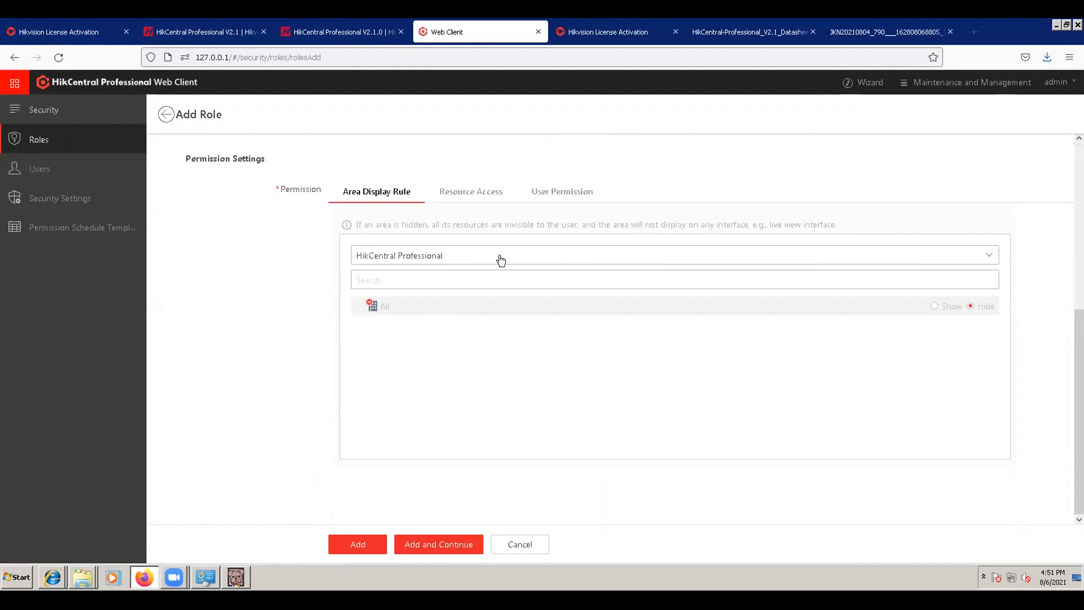
Examine the User Permission settings of the Add Role form, confirming the hidden-areas prompt and expanding Operation Permission.
{"action": "left_click", "coordinate": [536, 194]}
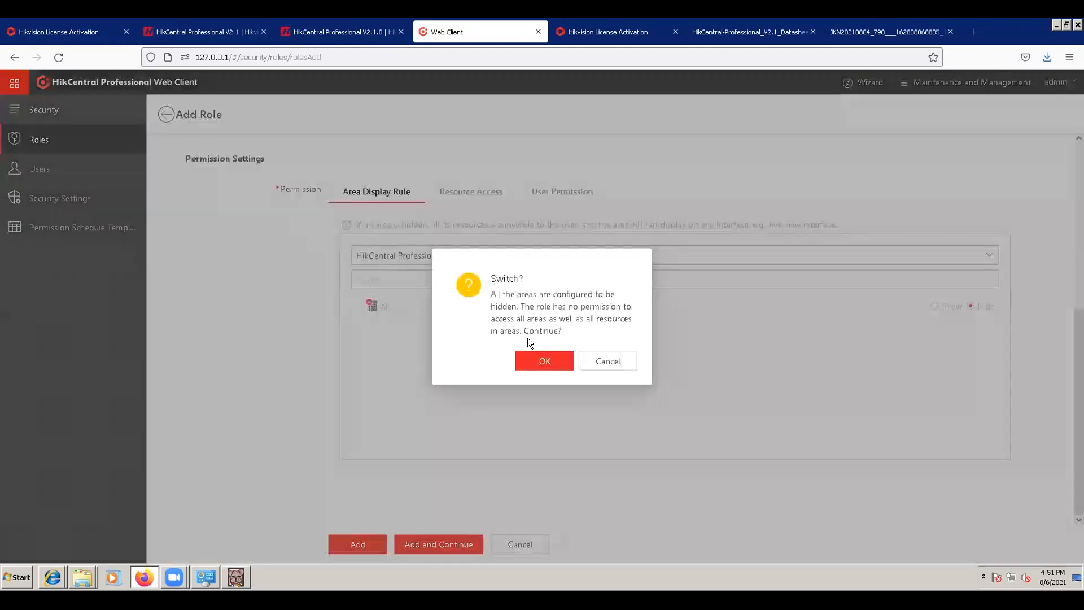
{"action": "left_click", "coordinate": [579, 193]}
{"action": "left_click", "coordinate": [580, 194]}
{"action": "left_click", "coordinate": [551, 358]}
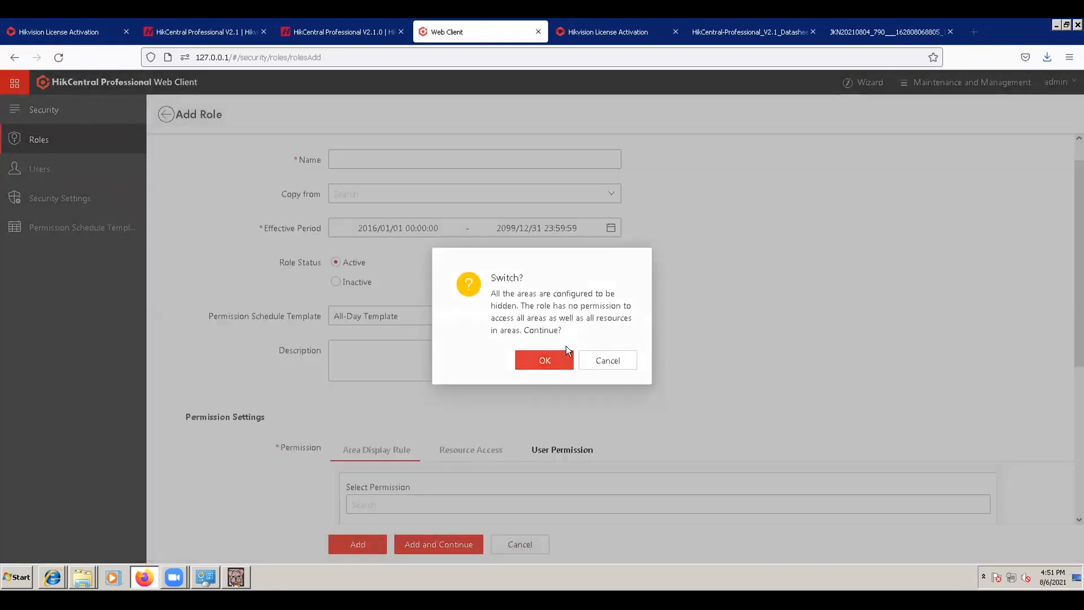
{"action": "scroll", "coordinate": [660, 320], "scroll_direction": "down", "scroll_amount": 2}
{"action": "scroll", "coordinate": [338, 288], "scroll_direction": "down", "scroll_amount": 2}
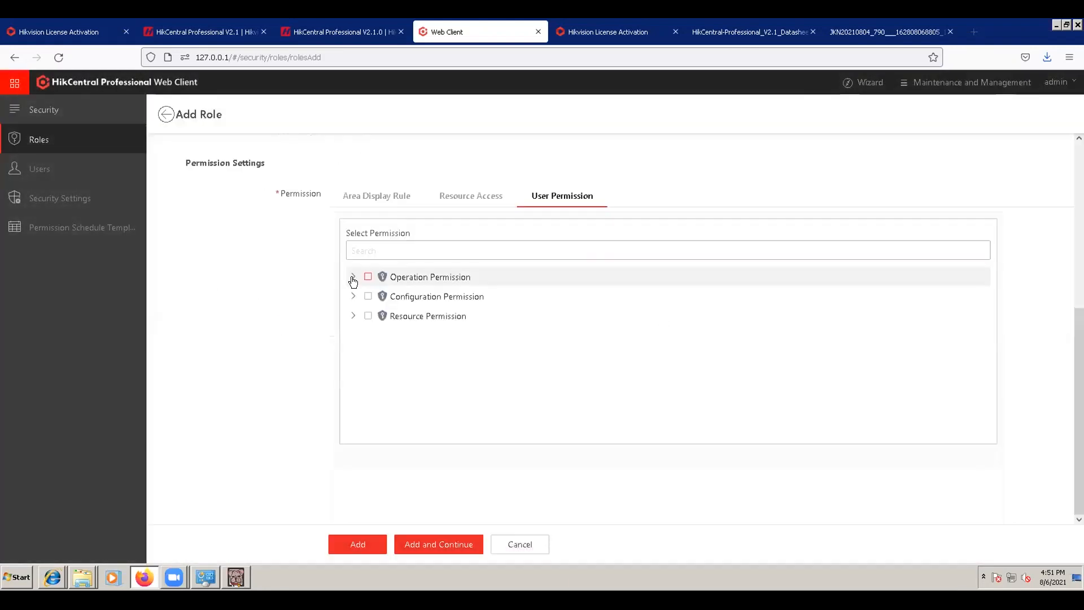
{"action": "left_click", "coordinate": [353, 276]}
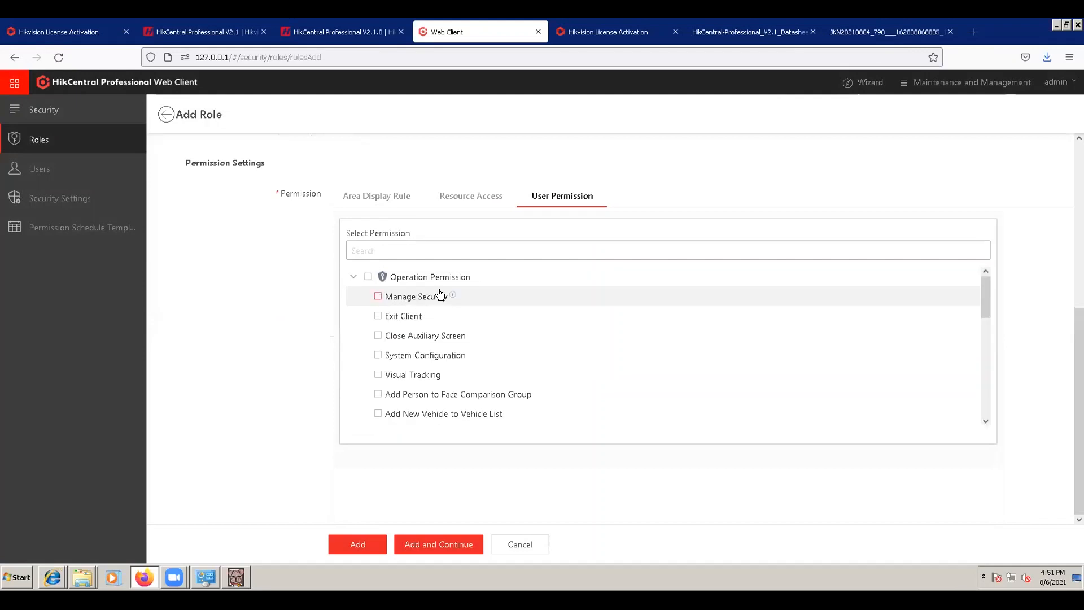
{"action": "scroll", "coordinate": [427, 303], "scroll_direction": "down", "scroll_amount": 3}
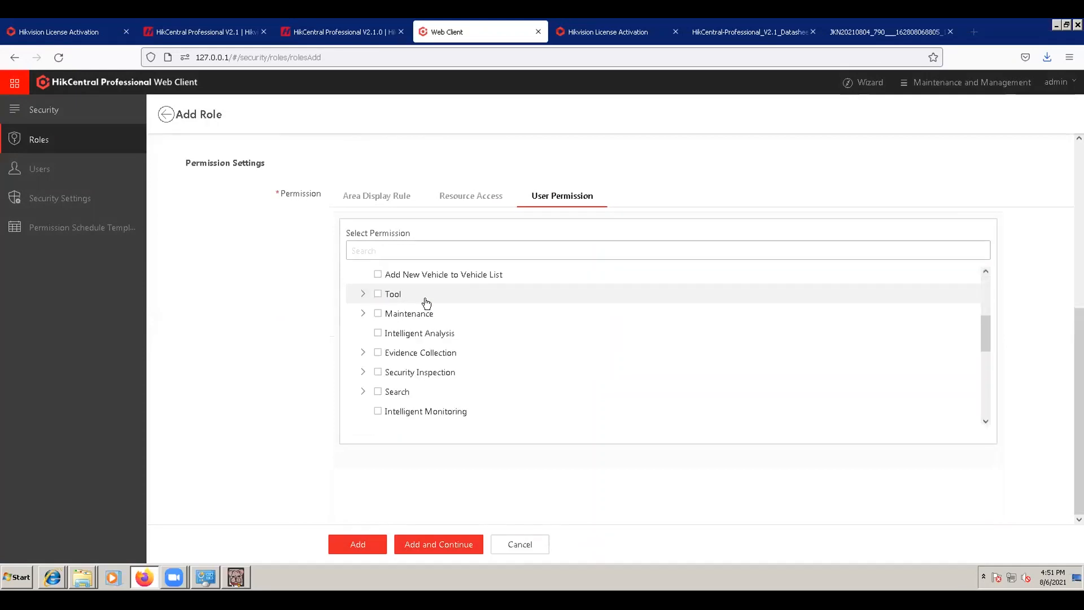
View the Users list and the Security Settings page of the Security module.
{"action": "left_click", "coordinate": [62, 172]}
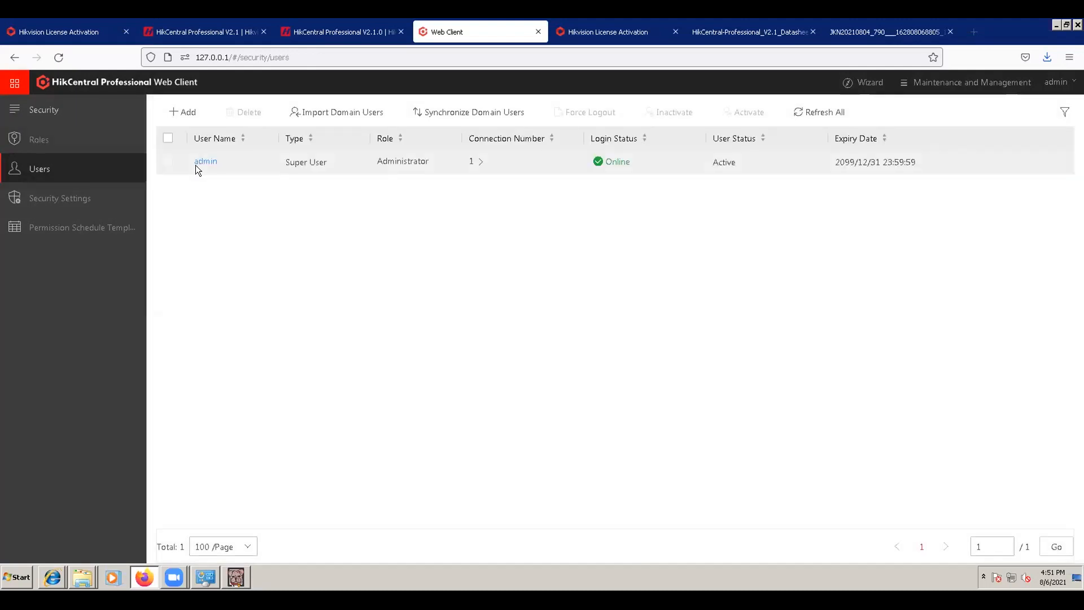
{"action": "left_click", "coordinate": [77, 197]}
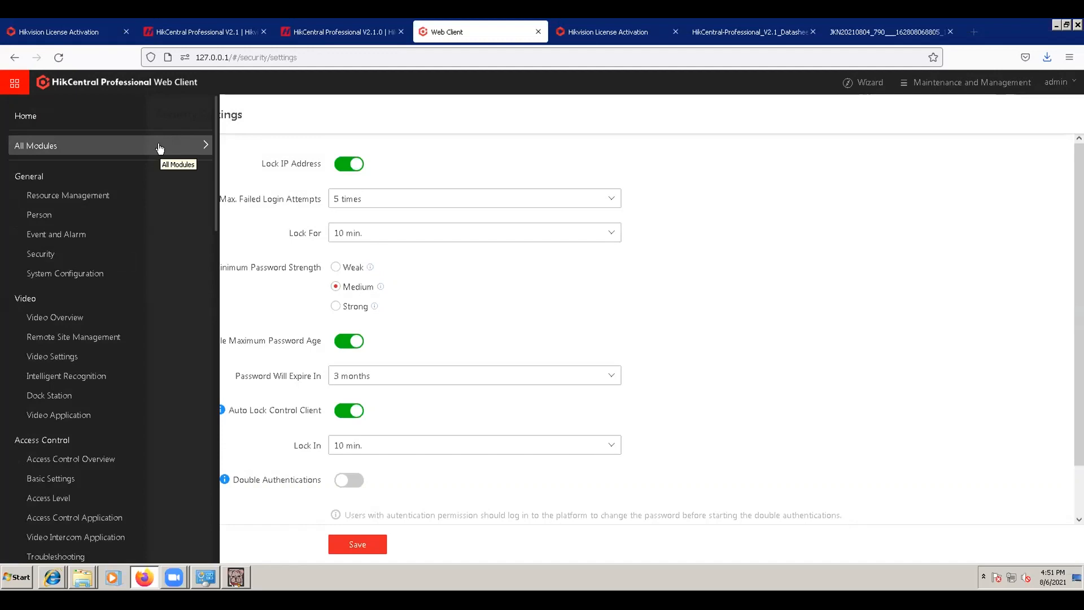
View the Access Control Overview, dismiss the web component hint, and read through the Access Control Wizard before closing it.
{"action": "left_click", "coordinate": [71, 459]}
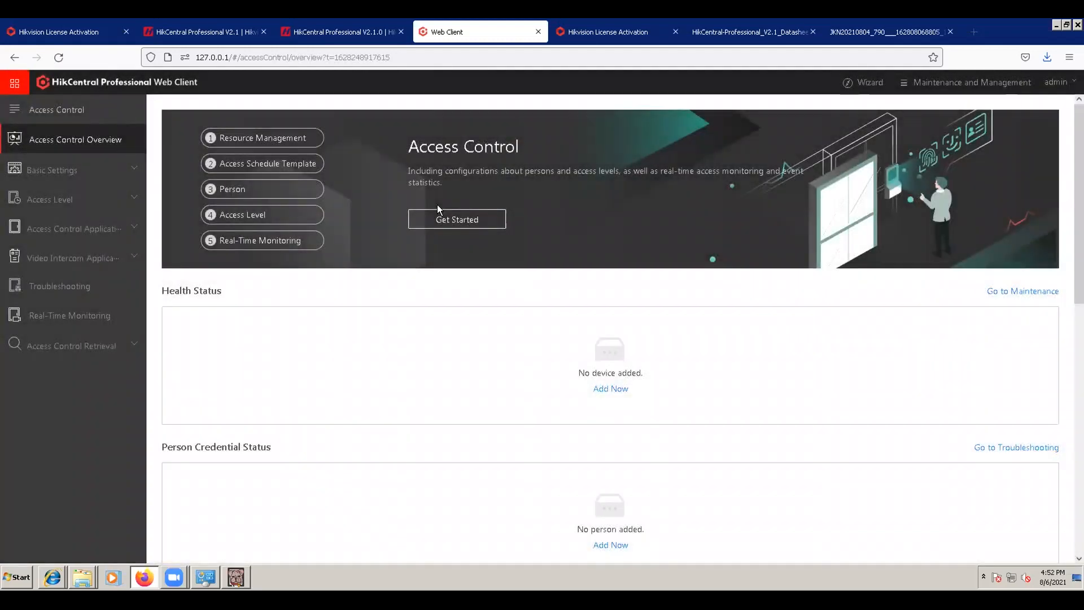
{"action": "left_click", "coordinate": [435, 212]}
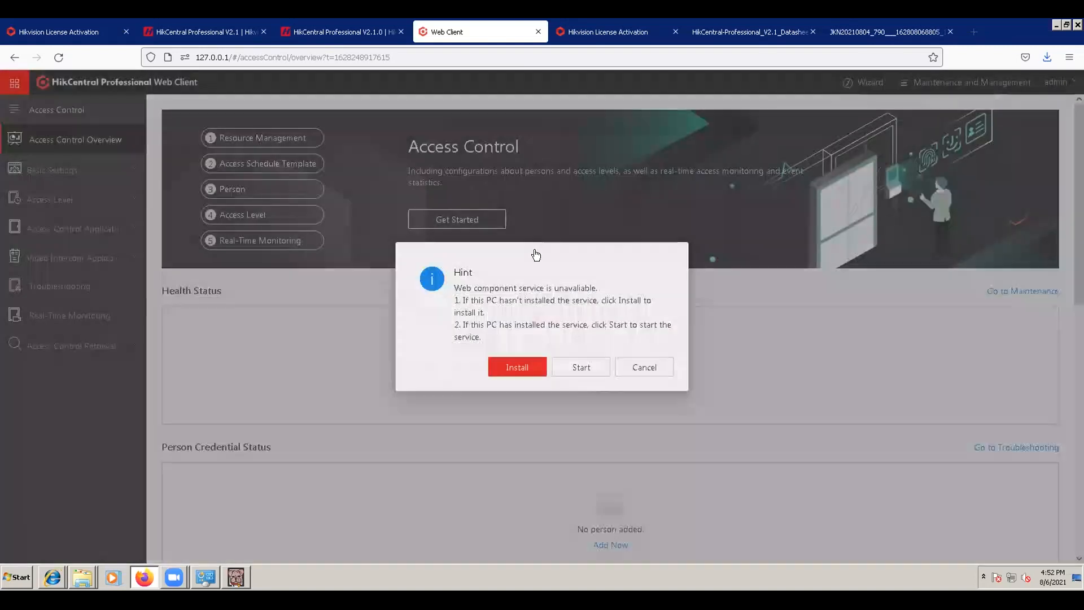
{"action": "left_click", "coordinate": [649, 366]}
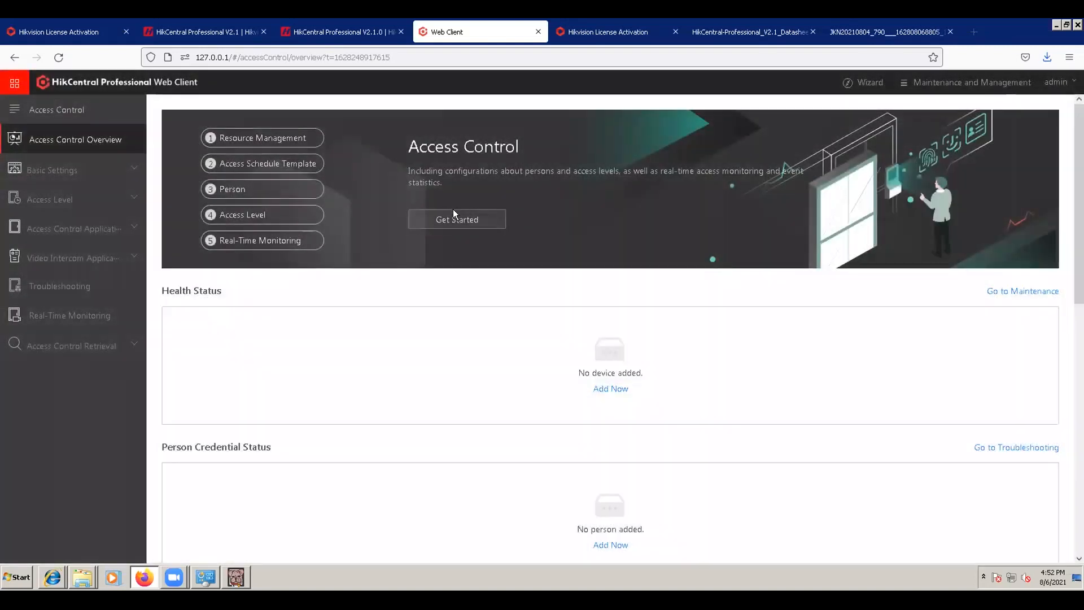
{"action": "left_click", "coordinate": [455, 218]}
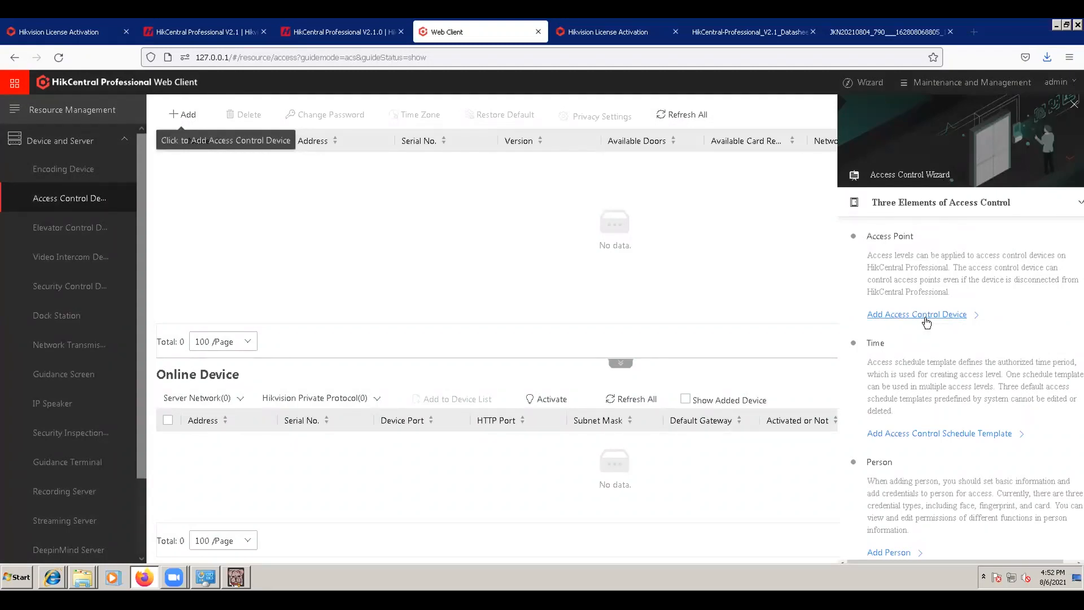
{"action": "scroll", "coordinate": [996, 329], "scroll_direction": "down", "scroll_amount": 2}
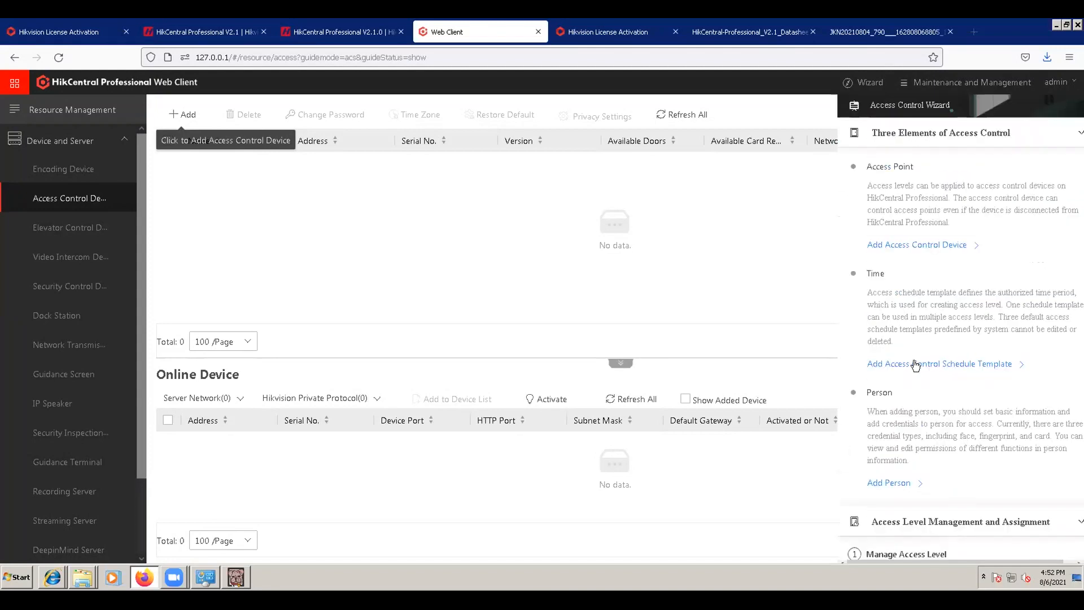
{"action": "scroll", "coordinate": [940, 392], "scroll_direction": "down", "scroll_amount": 5}
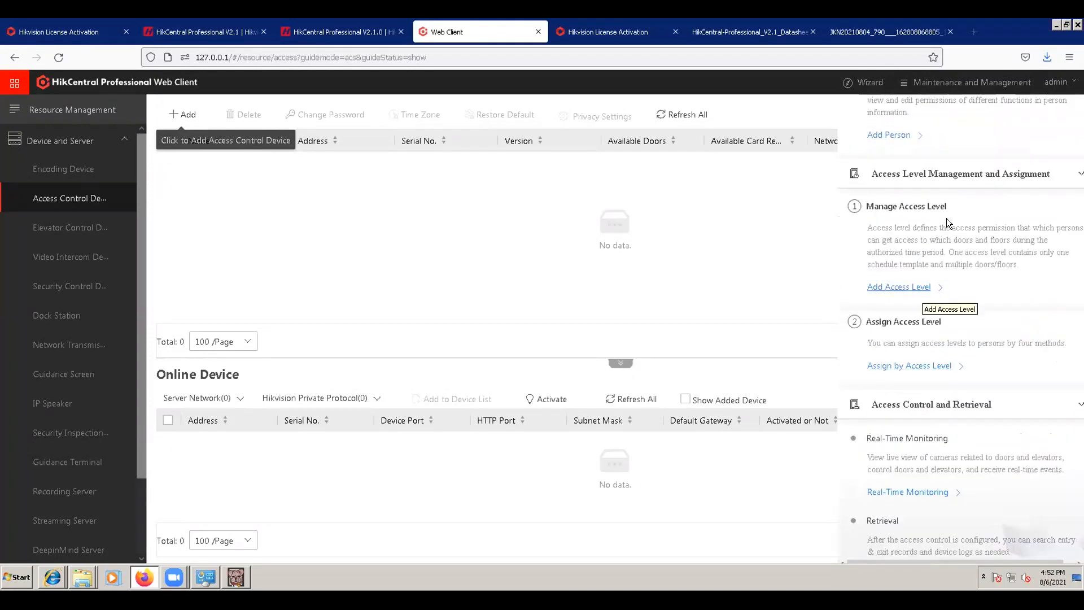
{"action": "scroll", "coordinate": [975, 291], "scroll_direction": "down", "scroll_amount": 1}
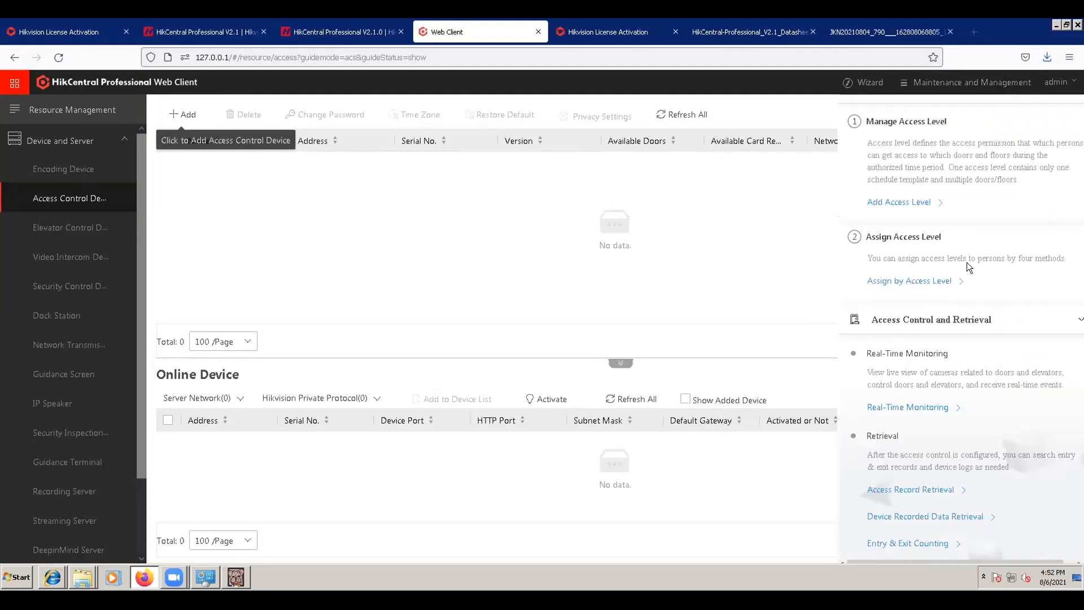
{"action": "left_click", "coordinate": [269, 324]}
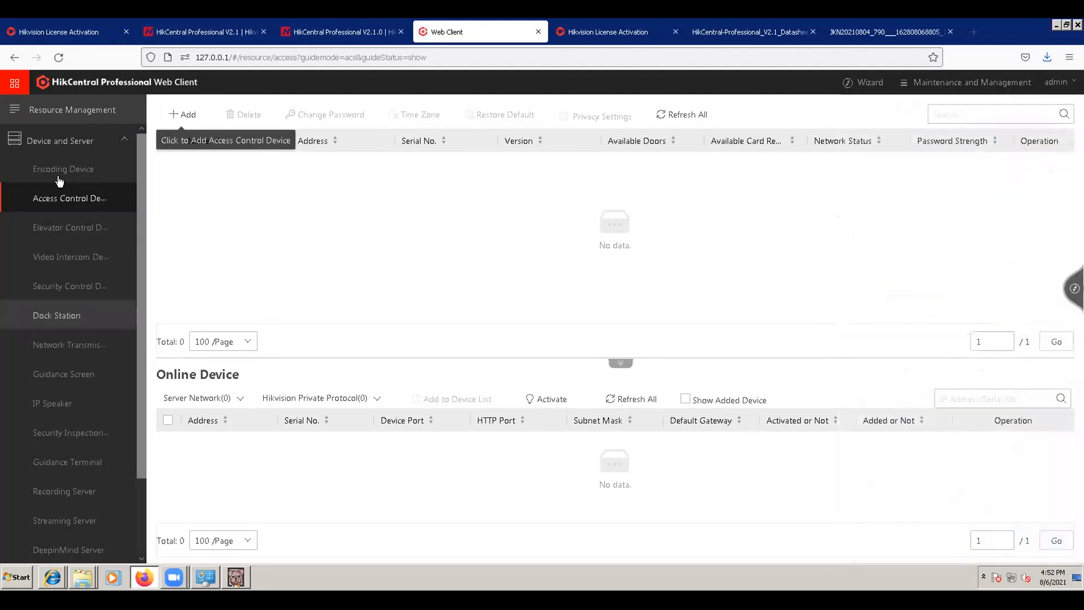
Look through the module list down to the Attendance section and view the Vehicle Overview page.
{"action": "left_click", "coordinate": [15, 85]}
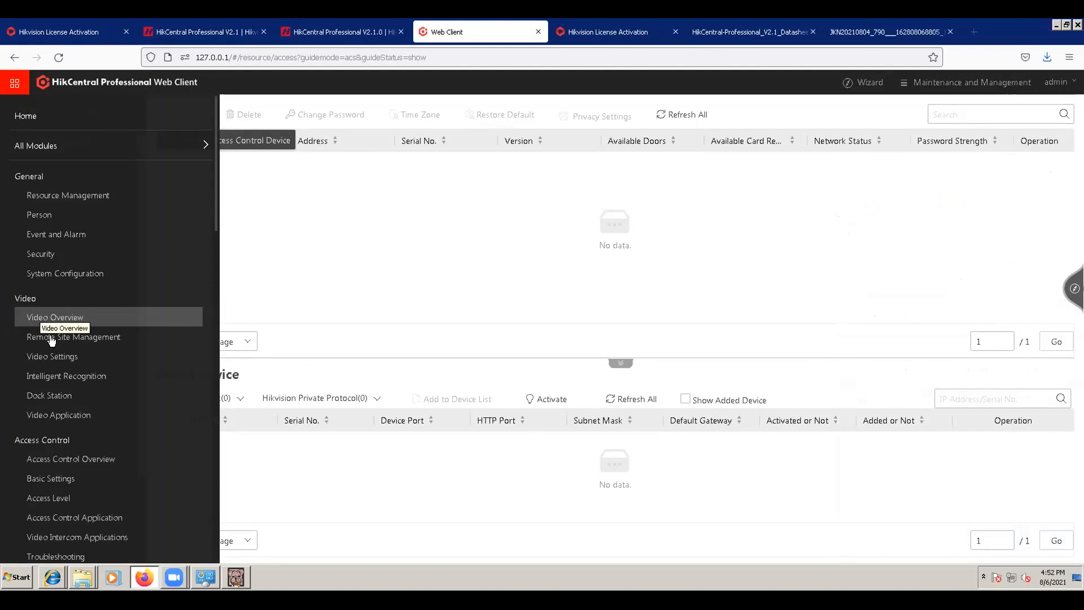
{"action": "scroll", "coordinate": [90, 395], "scroll_direction": "down", "scroll_amount": 4}
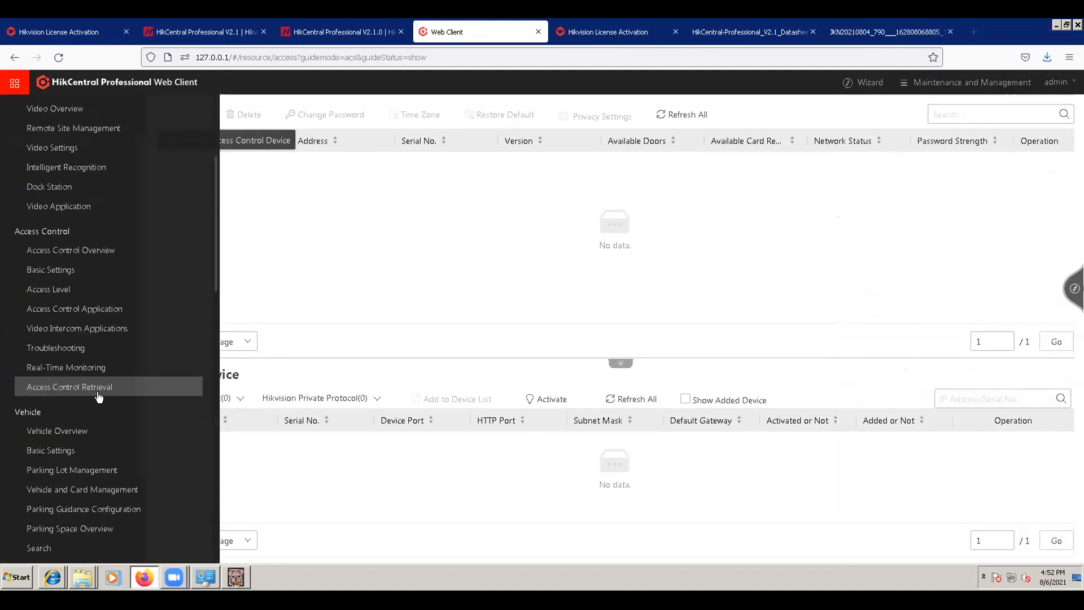
{"action": "scroll", "coordinate": [104, 390], "scroll_direction": "down", "scroll_amount": 1}
{"action": "scroll", "coordinate": [109, 383], "scroll_direction": "down", "scroll_amount": 3}
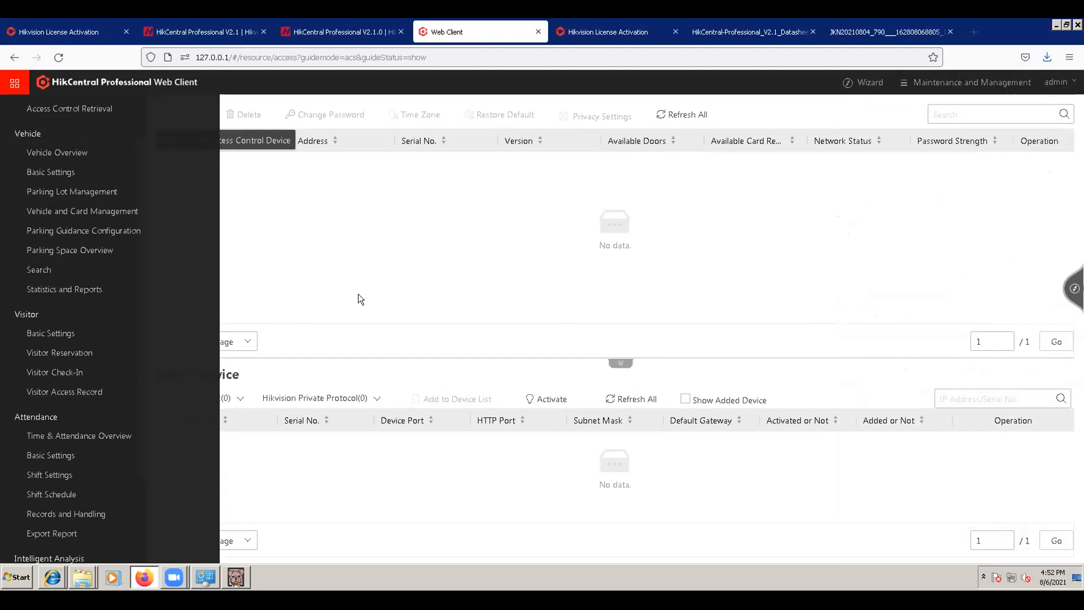
{"action": "left_click", "coordinate": [117, 146]}
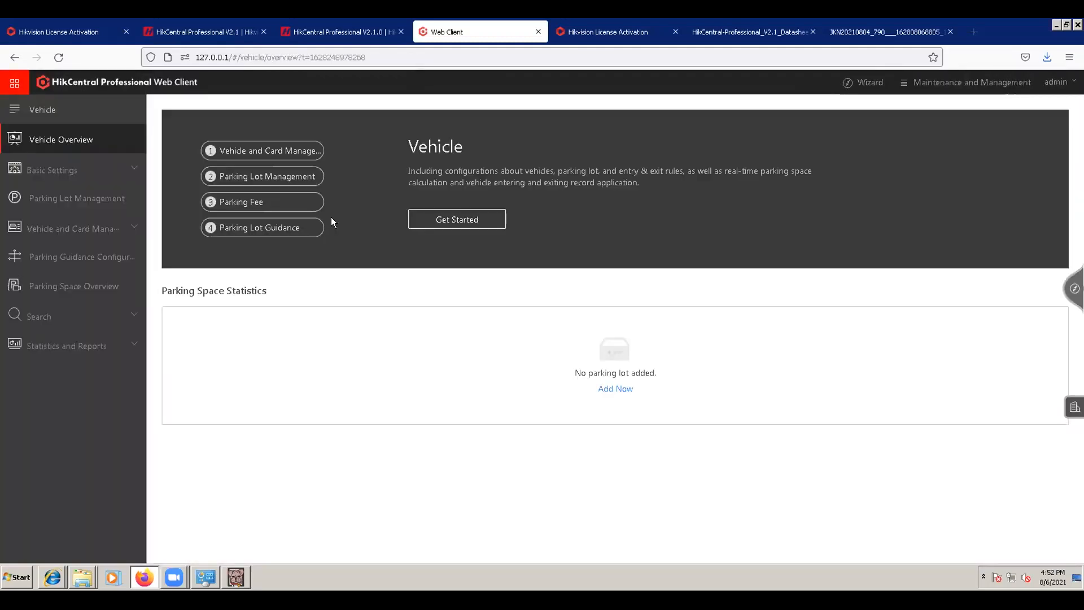
{"action": "left_click", "coordinate": [17, 88]}
{"action": "left_click", "coordinate": [263, 153]}
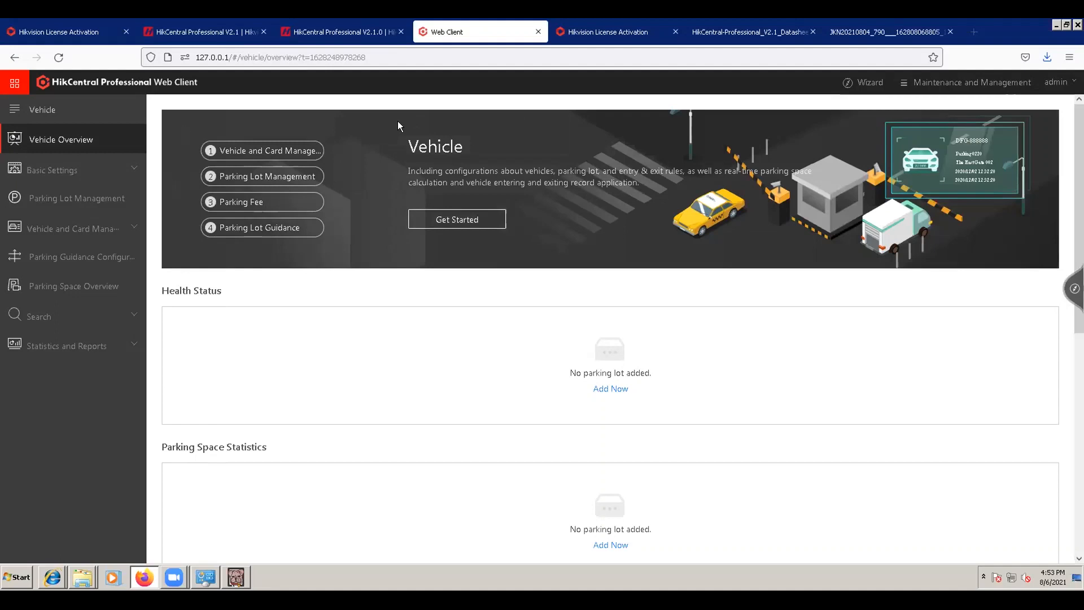
Start the Vehicle Wizard, read its guidance through the Parking Fee section, and close it.
{"action": "left_click", "coordinate": [483, 225]}
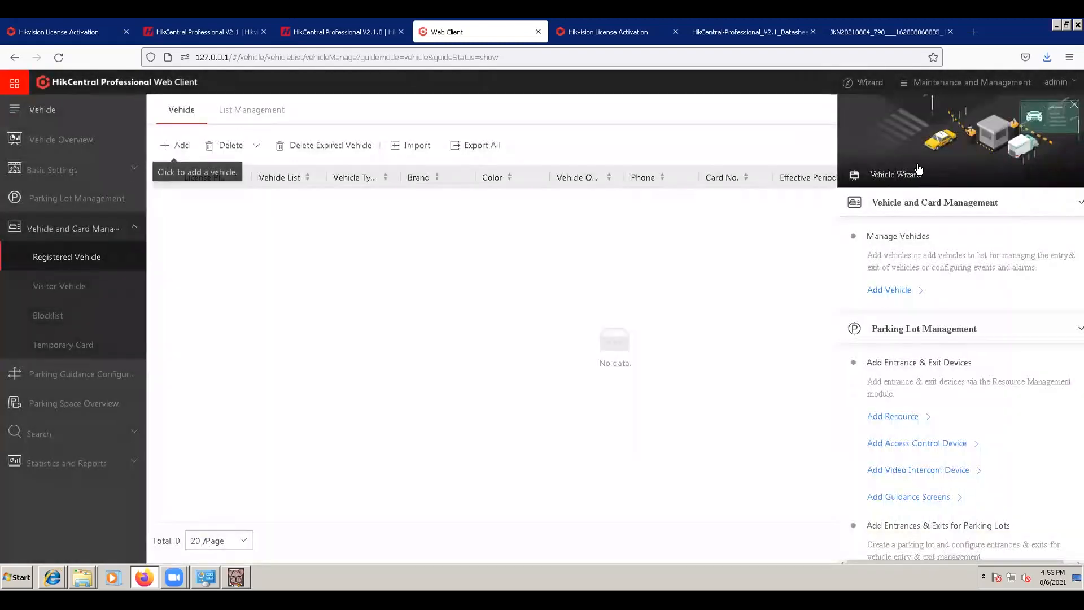
{"action": "left_click", "coordinate": [1075, 288]}
{"action": "scroll", "coordinate": [910, 299], "scroll_direction": "down", "scroll_amount": 1}
{"action": "scroll", "coordinate": [895, 172], "scroll_direction": "up", "scroll_amount": 1}
{"action": "left_click_drag", "start_coordinate": [914, 202], "coordinate": [967, 203]}
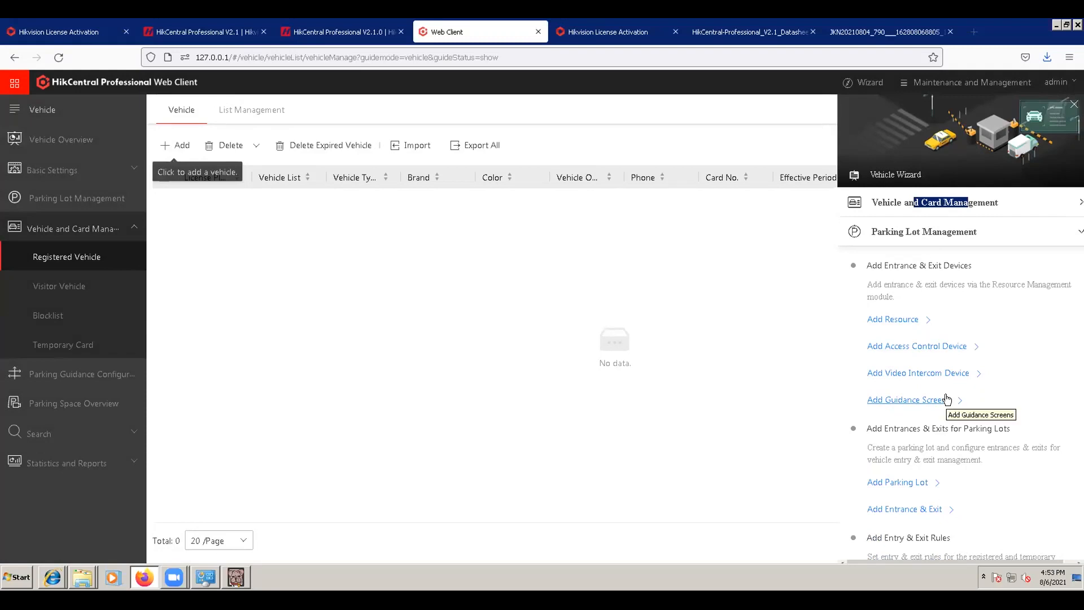
{"action": "scroll", "coordinate": [948, 400], "scroll_direction": "down", "scroll_amount": 3}
{"action": "scroll", "coordinate": [950, 397], "scroll_direction": "down", "scroll_amount": 4}
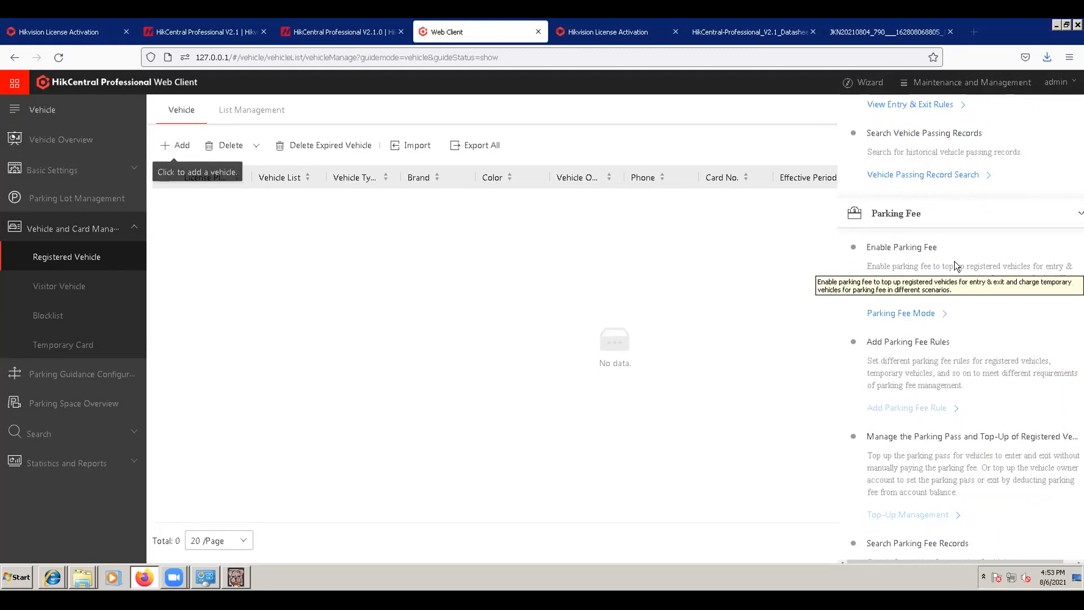
{"action": "left_click", "coordinate": [500, 260]}
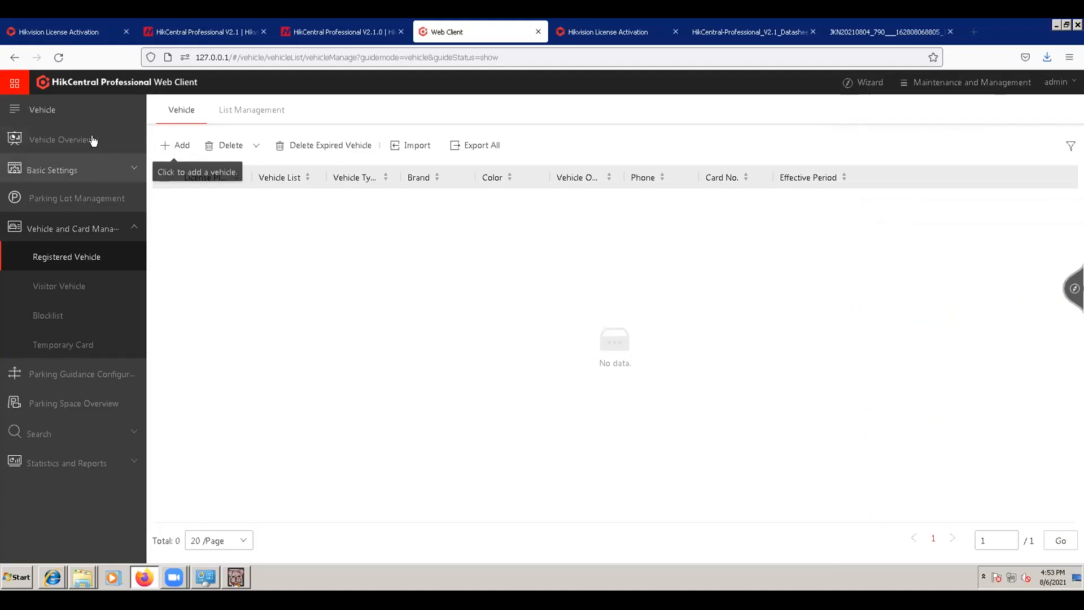
Return to the Access Control Overview page and dismiss the web component hint.
{"action": "left_click", "coordinate": [15, 90]}
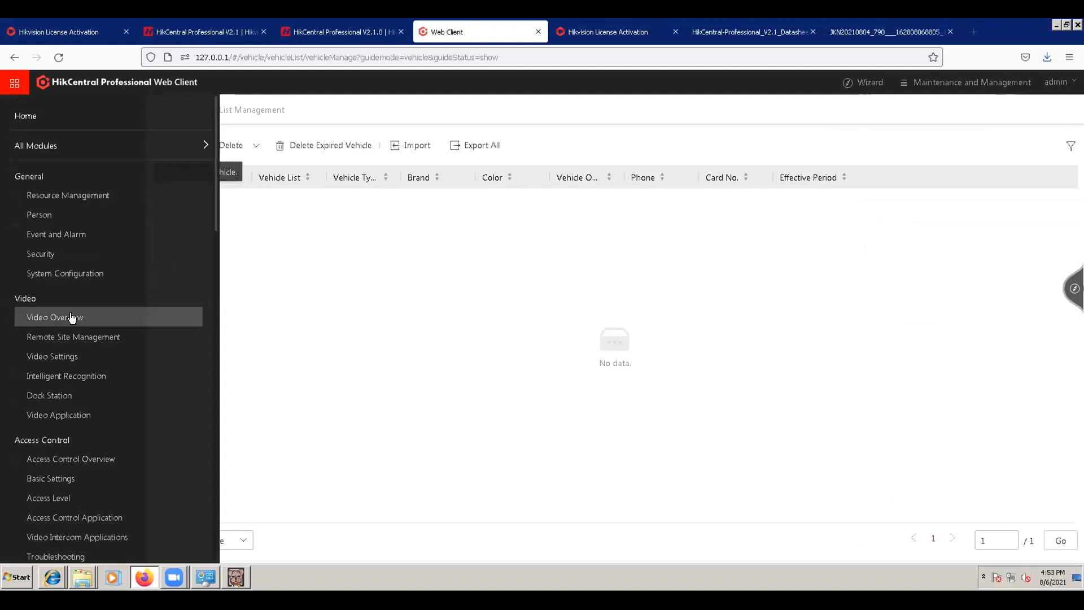
{"action": "scroll", "coordinate": [85, 385], "scroll_direction": "down", "scroll_amount": 3}
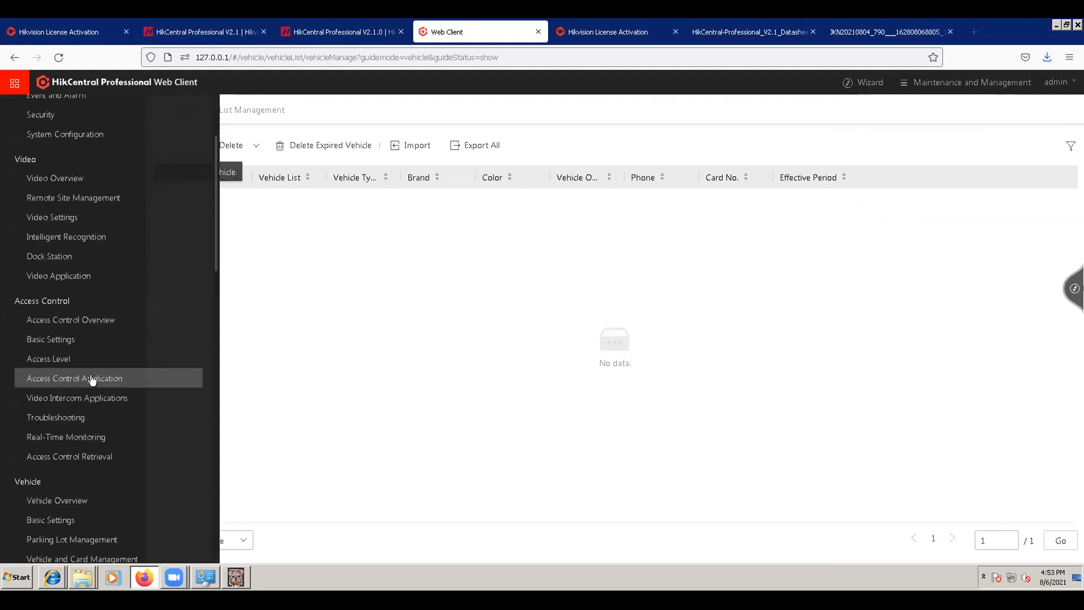
{"action": "left_click", "coordinate": [113, 320]}
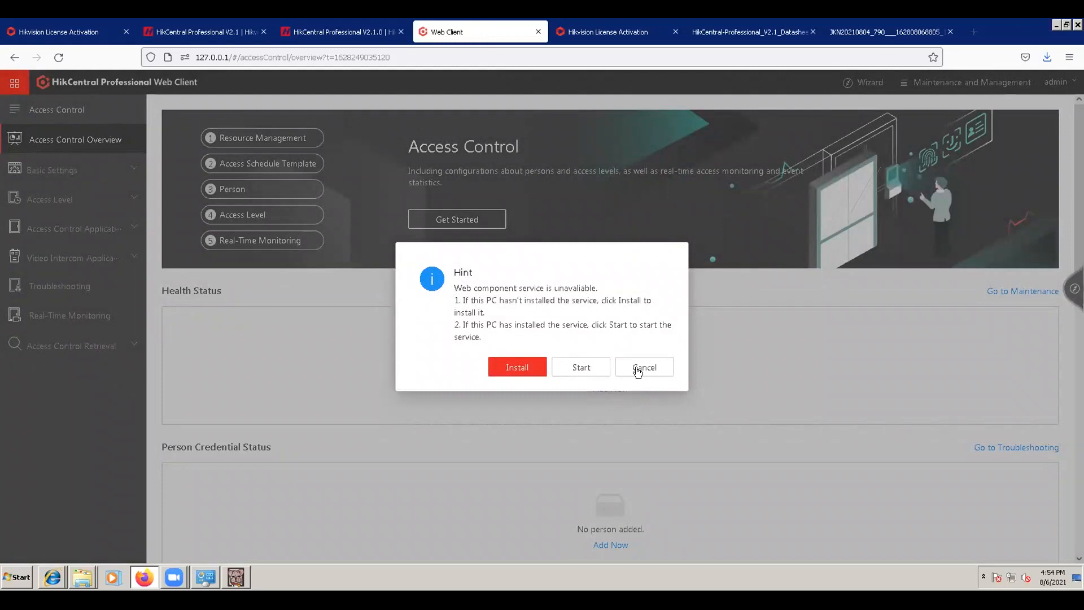
{"action": "left_click", "coordinate": [638, 371]}
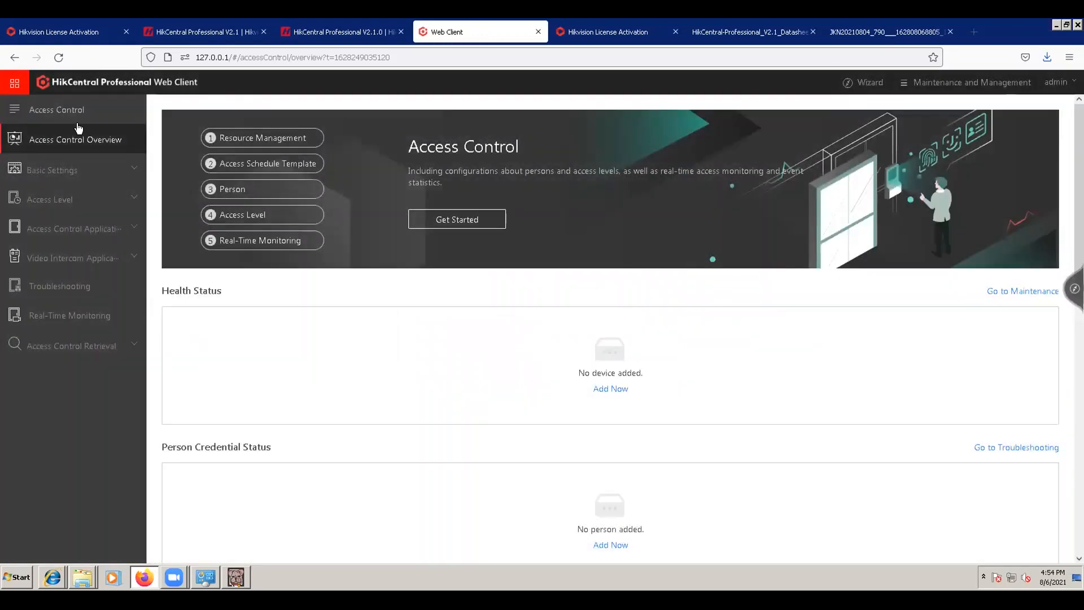
Look through the All Modules overview from General down to Speaker Unit and Alarm Detection.
{"action": "left_click", "coordinate": [15, 87]}
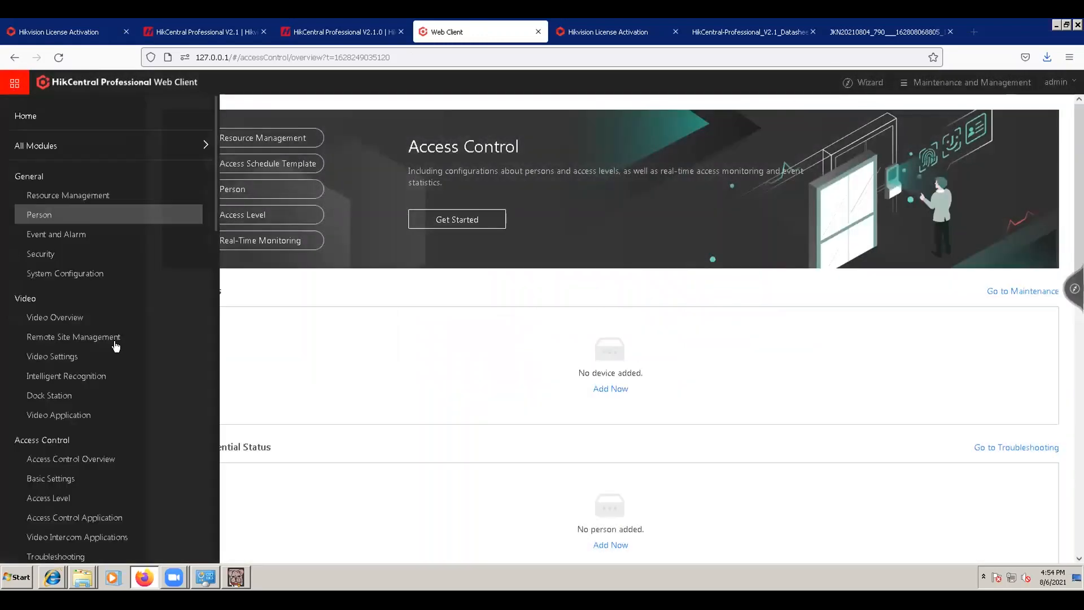
{"action": "scroll", "coordinate": [138, 387], "scroll_direction": "down", "scroll_amount": 3}
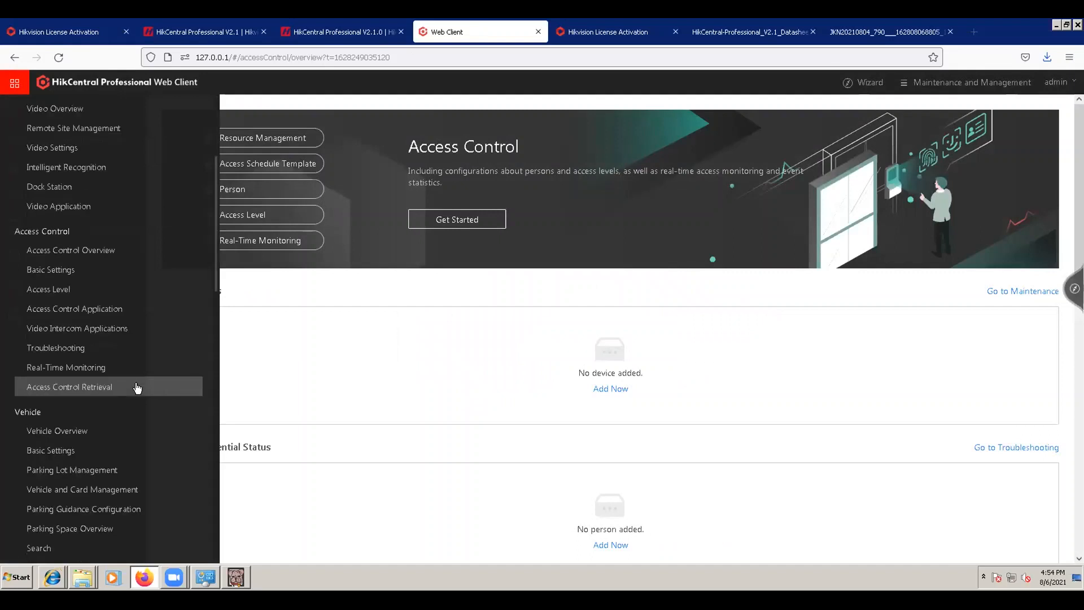
{"action": "scroll", "coordinate": [137, 387], "scroll_direction": "down", "scroll_amount": 1}
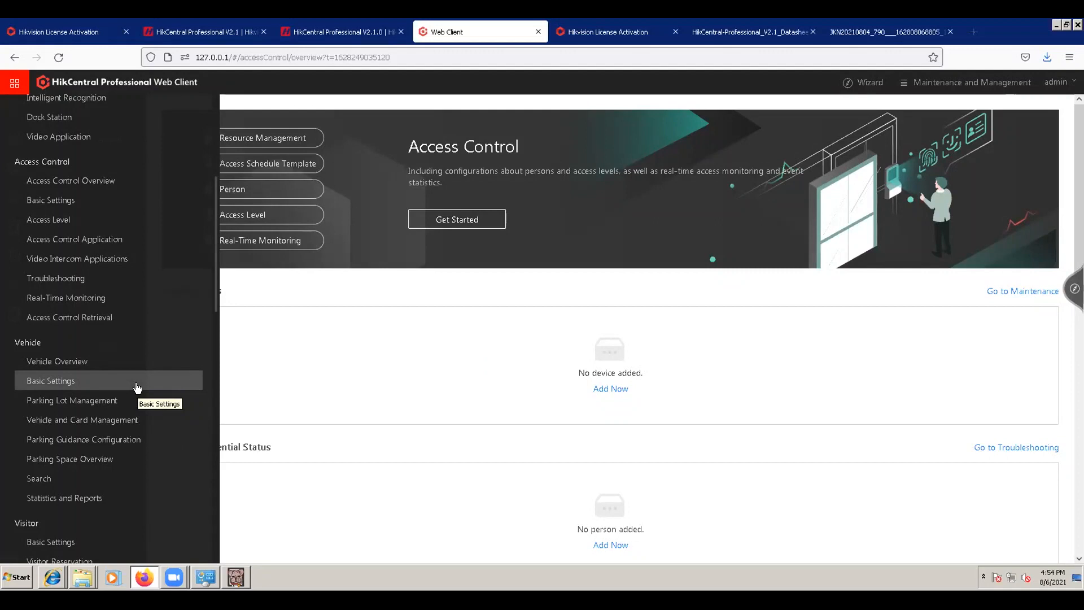
{"action": "scroll", "coordinate": [119, 152], "scroll_direction": "up", "scroll_amount": 5}
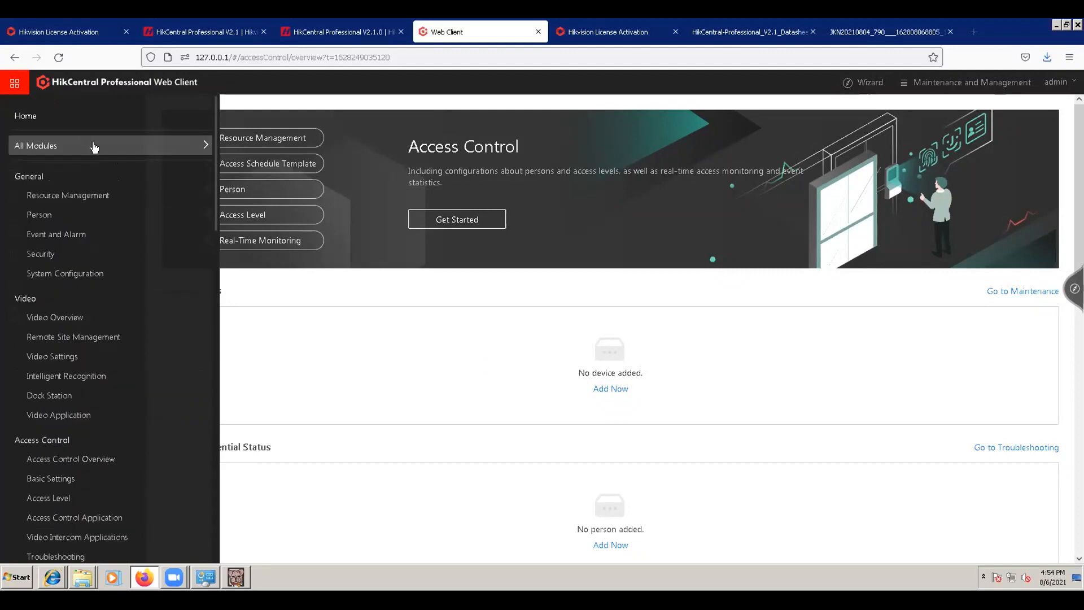
{"action": "mouse_move", "coordinate": [169, 148]}
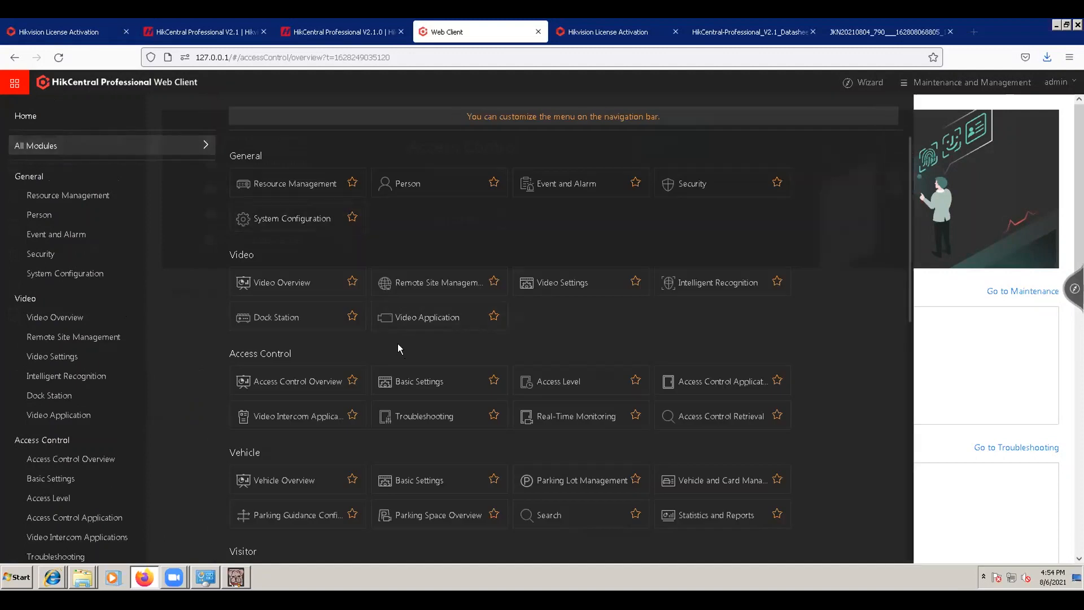
{"action": "scroll", "coordinate": [399, 345], "scroll_direction": "down", "scroll_amount": 3}
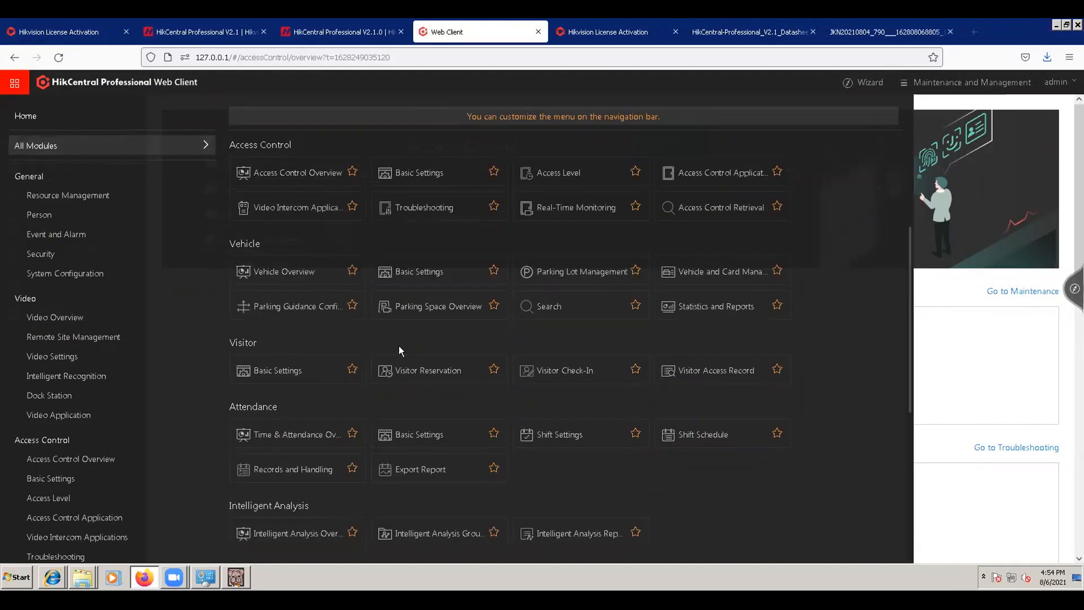
{"action": "scroll", "coordinate": [398, 345], "scroll_direction": "down", "scroll_amount": 3}
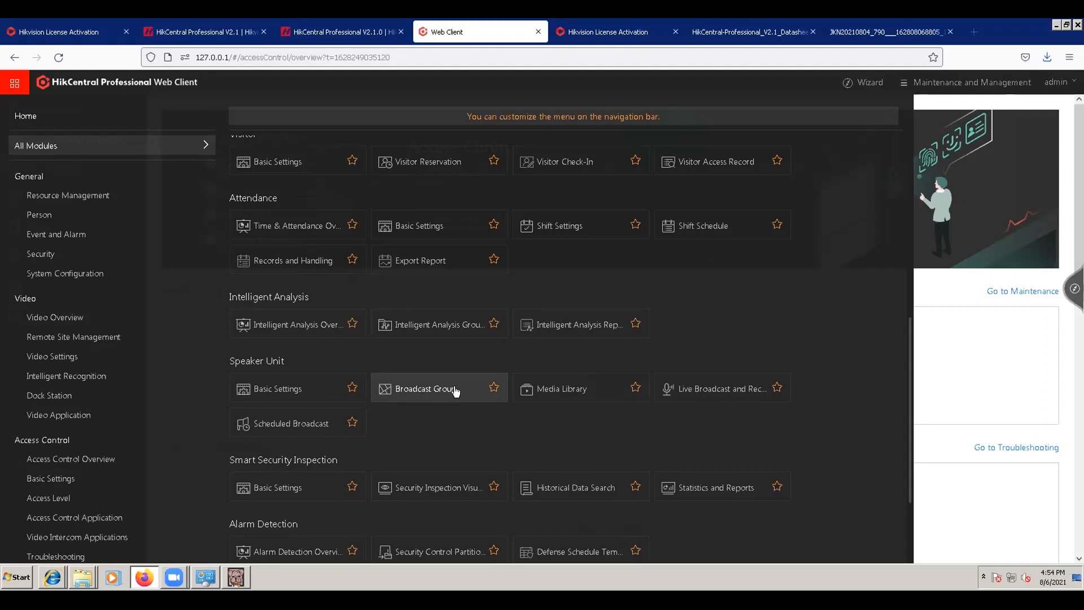
View the Speaker Unit's Media Library, Broadcast Group and Live Broadcast pages, dismissing the web component hint.
{"action": "left_click", "coordinate": [568, 393]}
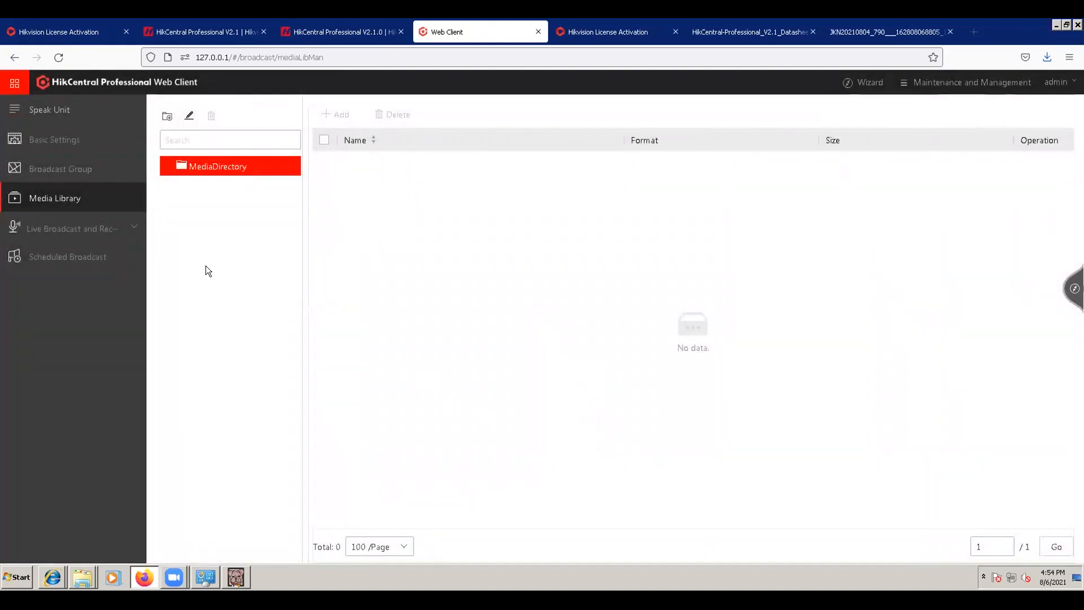
{"action": "left_click", "coordinate": [83, 171]}
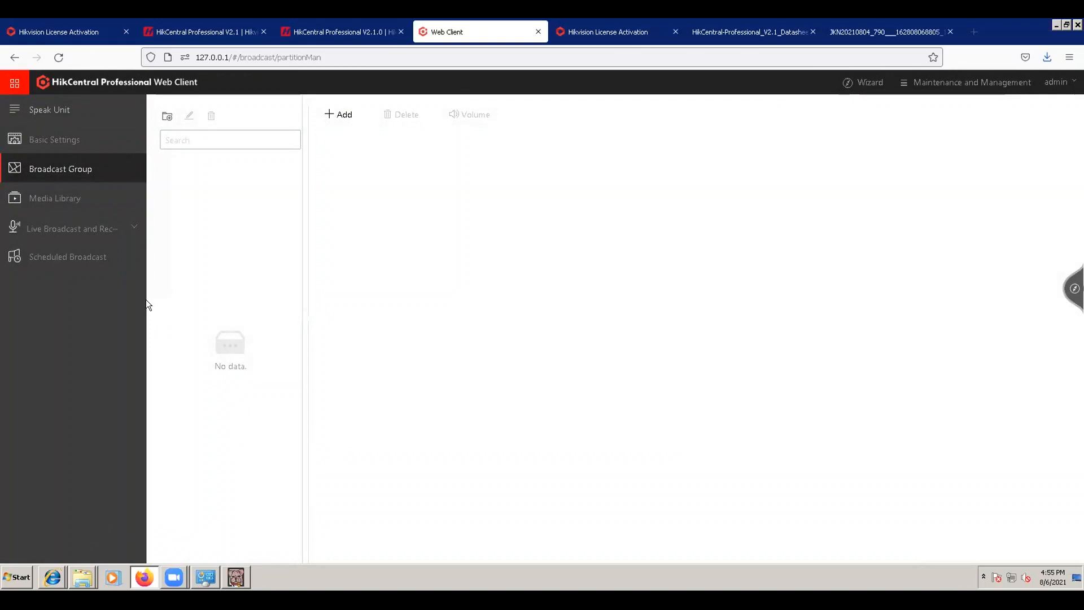
{"action": "left_click", "coordinate": [87, 234]}
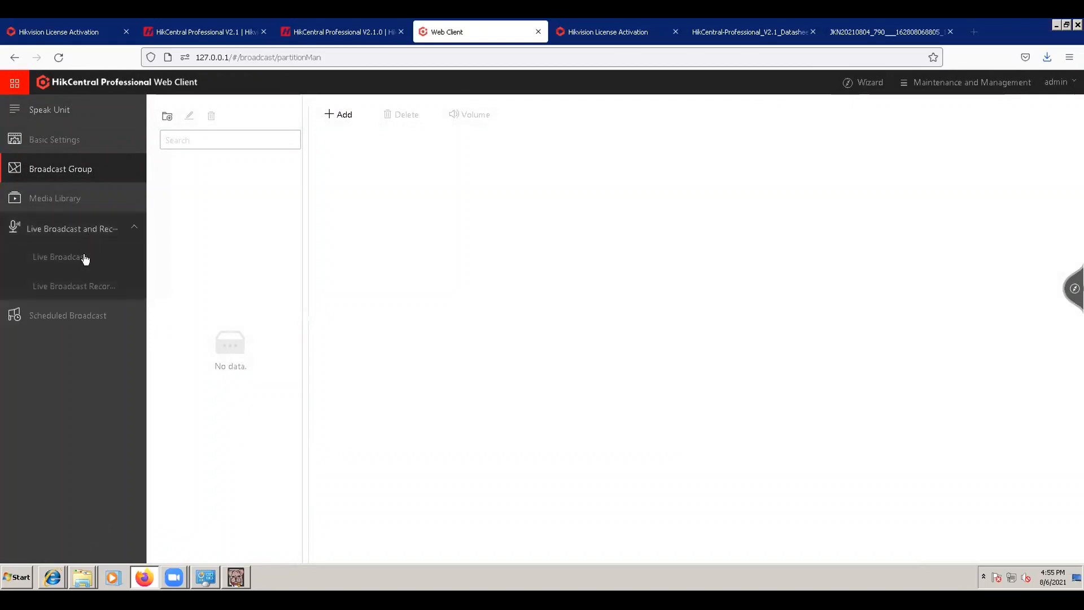
{"action": "left_click", "coordinate": [85, 258]}
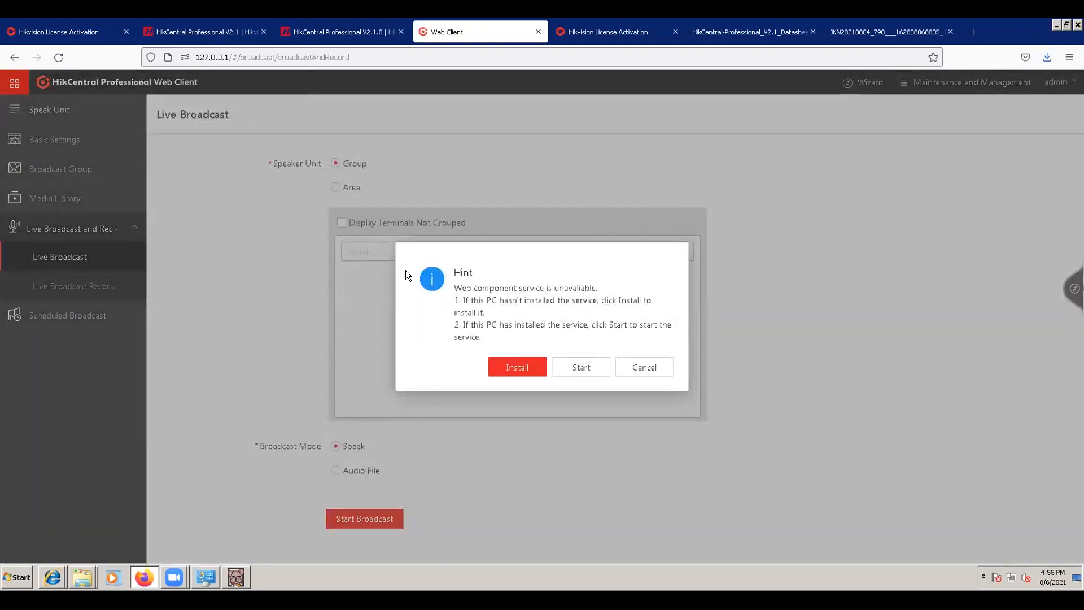
{"action": "left_click", "coordinate": [644, 367]}
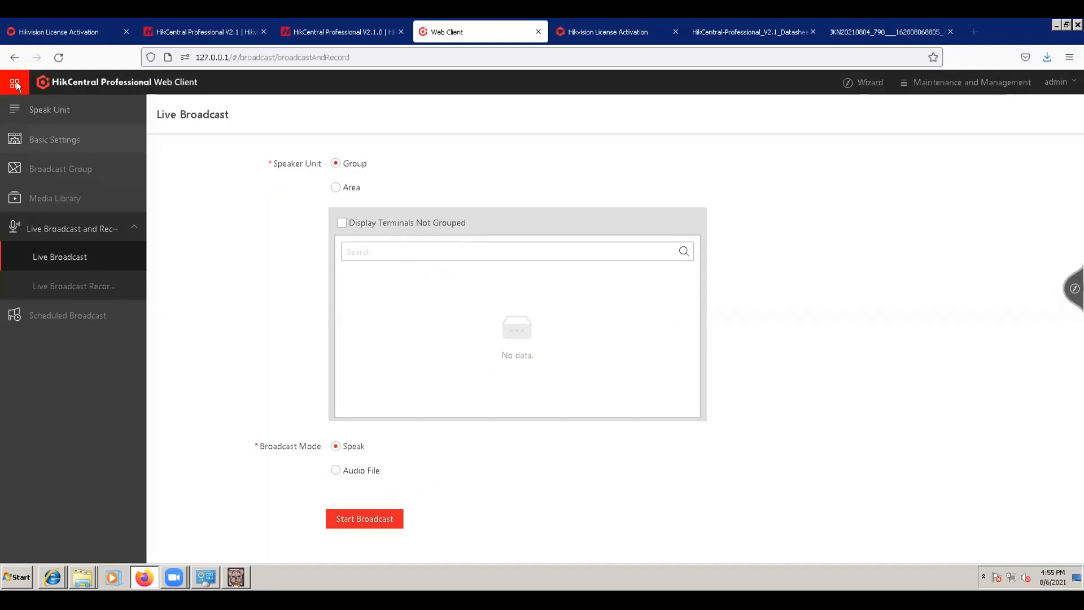
Look through the All Modules overview again, from General down to Alarm Detection and back up to Access Control.
{"action": "left_click", "coordinate": [16, 85]}
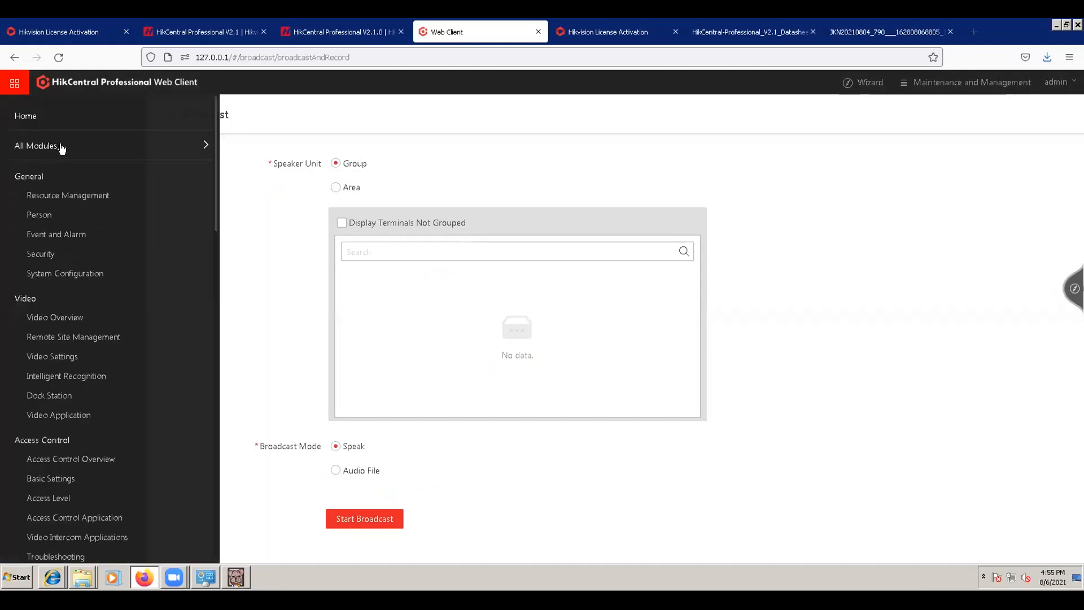
{"action": "left_click", "coordinate": [62, 145]}
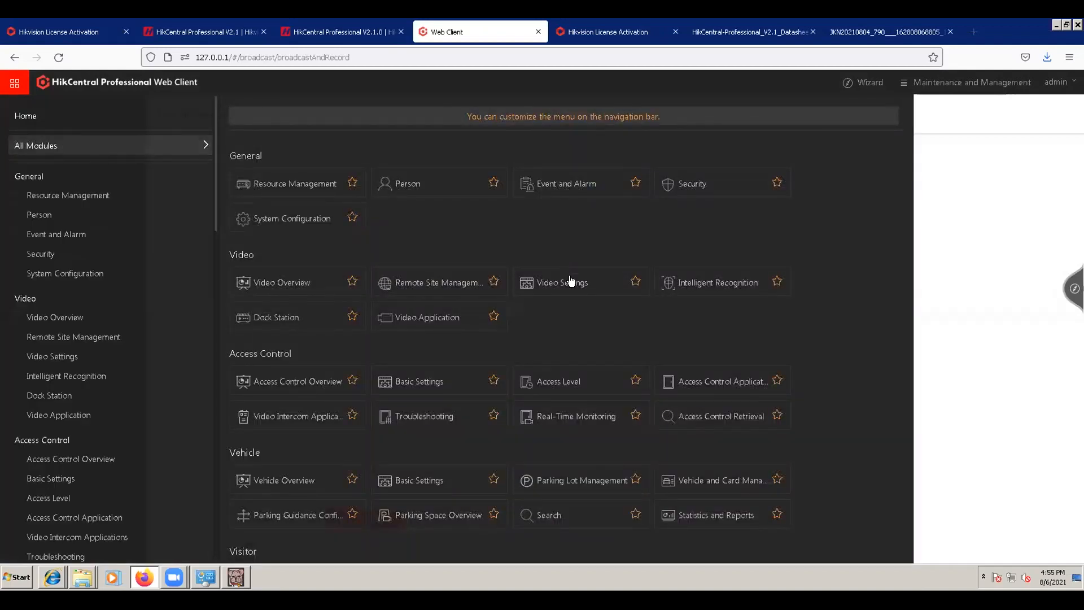
{"action": "scroll", "coordinate": [568, 276], "scroll_direction": "down", "scroll_amount": 2}
{"action": "scroll", "coordinate": [570, 277], "scroll_direction": "down", "scroll_amount": 5}
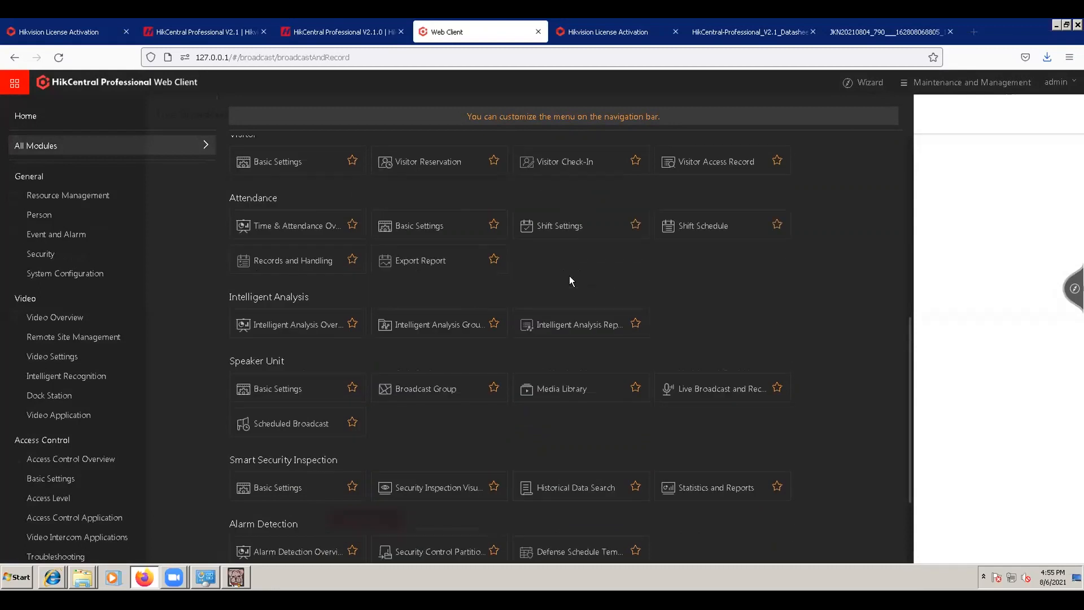
{"action": "scroll", "coordinate": [570, 277], "scroll_direction": "down", "scroll_amount": 1}
{"action": "scroll", "coordinate": [573, 282], "scroll_direction": "up", "scroll_amount": 2}
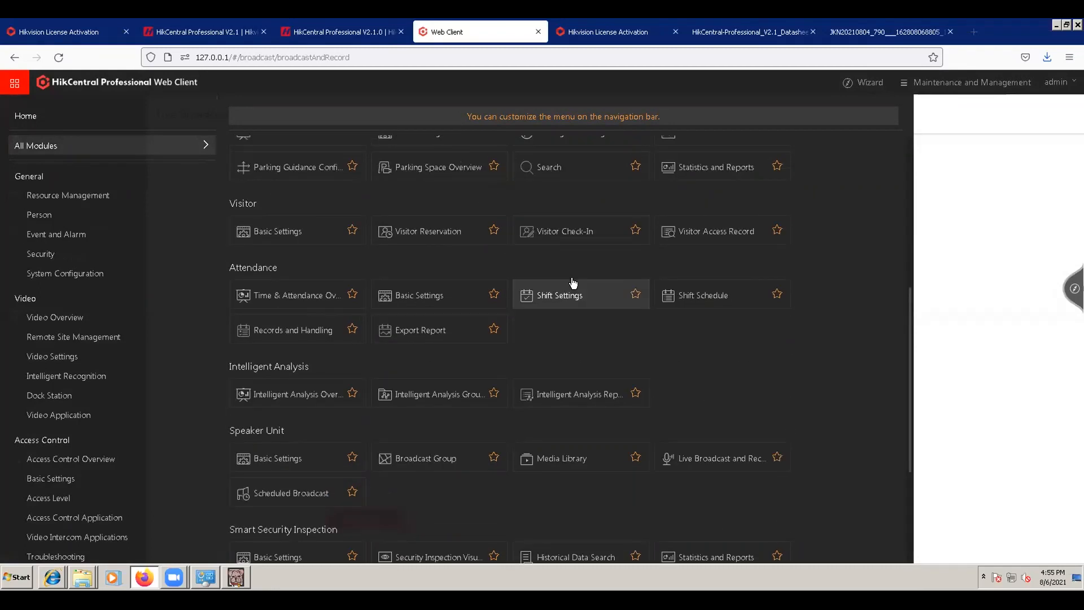
{"action": "scroll", "coordinate": [573, 283], "scroll_direction": "up", "scroll_amount": 3}
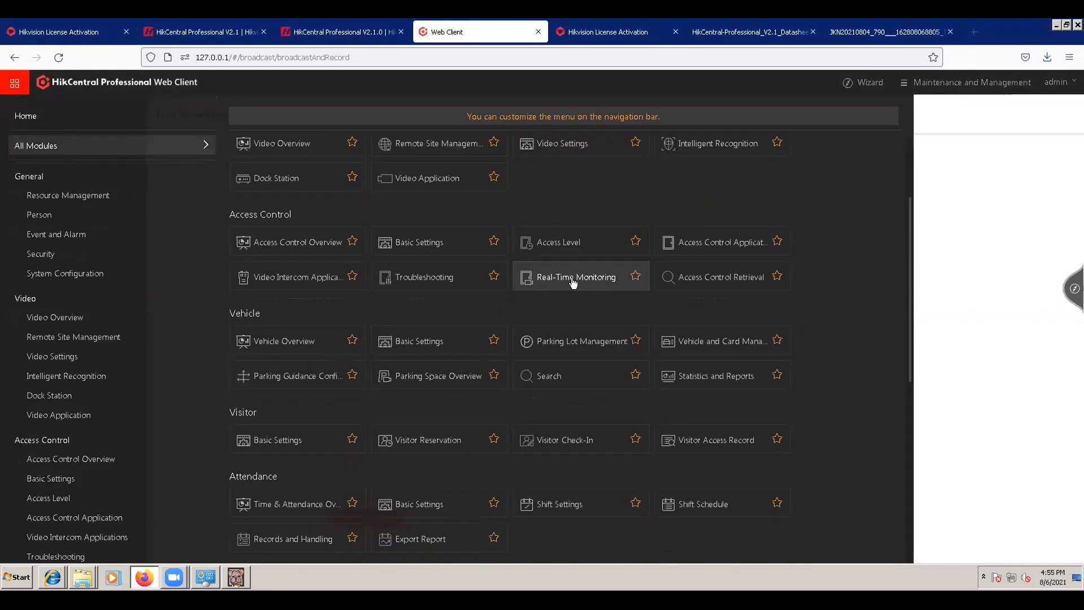
Switch to the HikCentral Professional Control Client, log in as admin with the account password, and maximize its window.
{"action": "left_click", "coordinate": [1057, 26]}
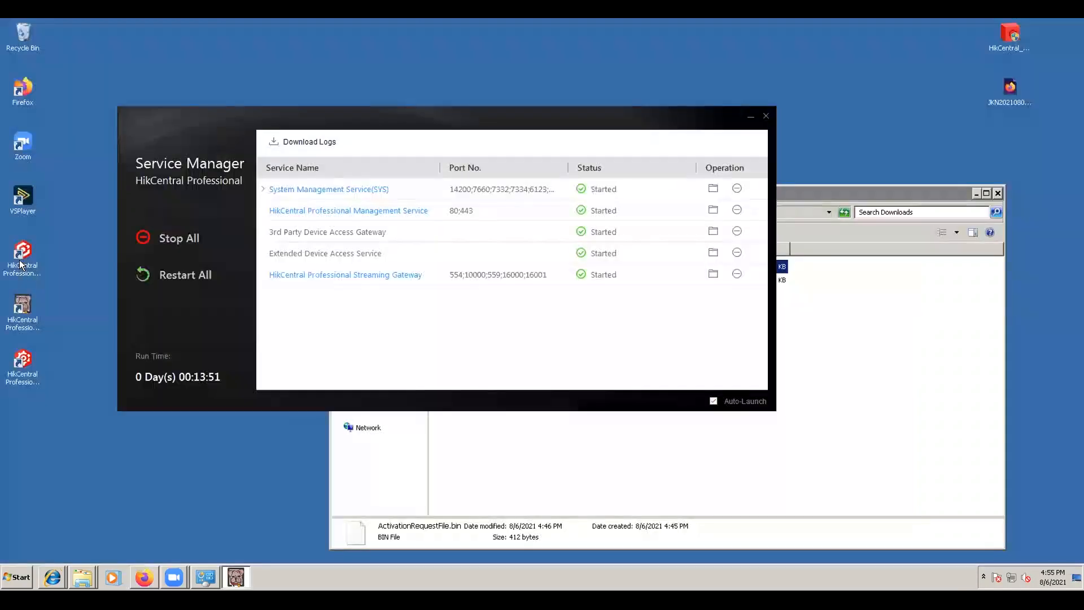
{"action": "double_click", "coordinate": [20, 264]}
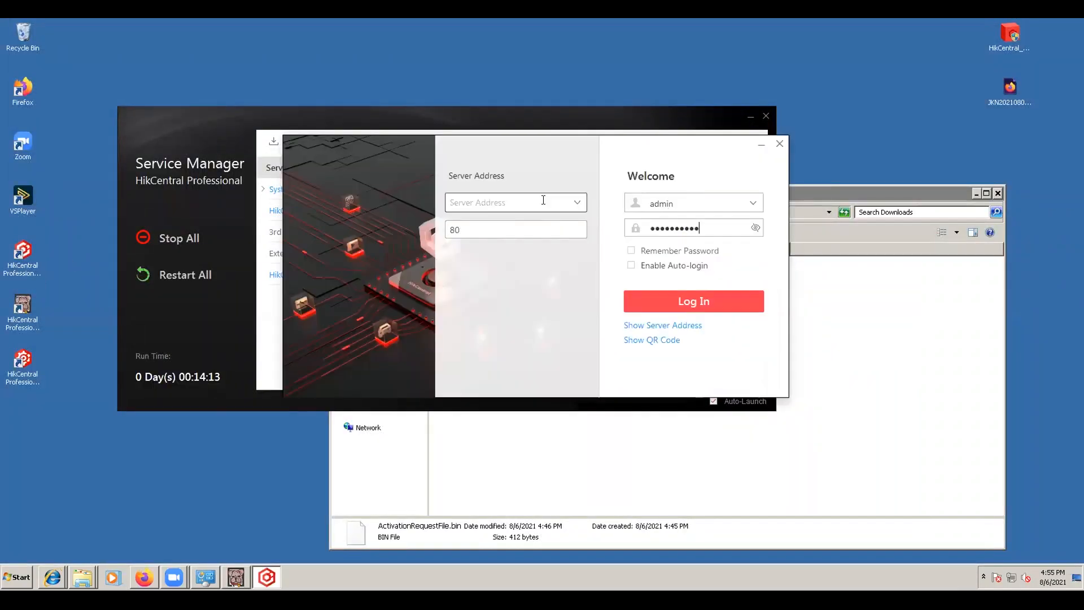
{"action": "left_click", "coordinate": [579, 210]}
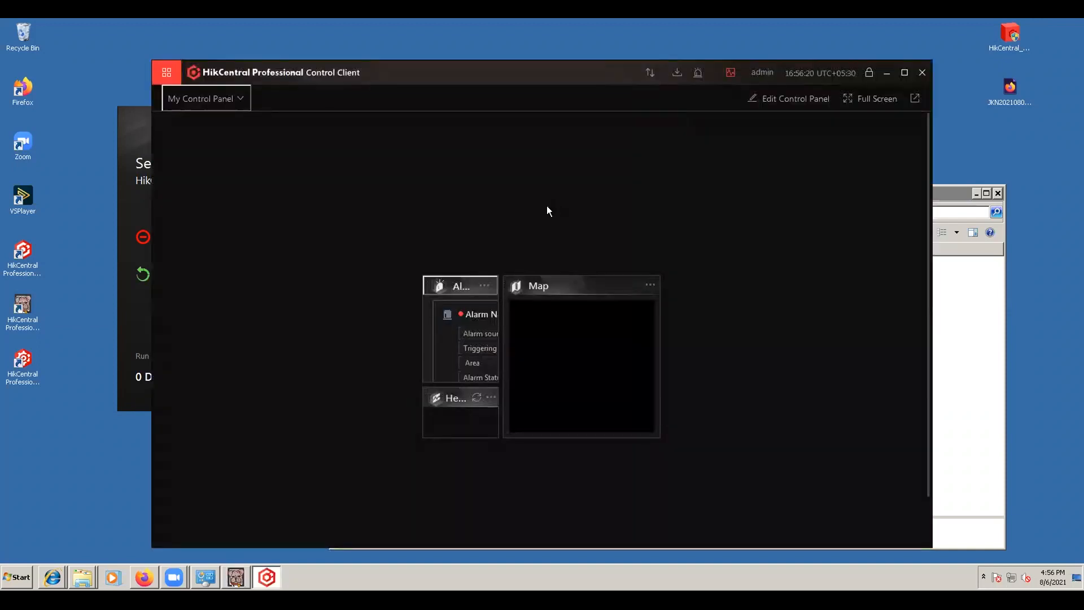
{"action": "left_click", "coordinate": [380, 115]}
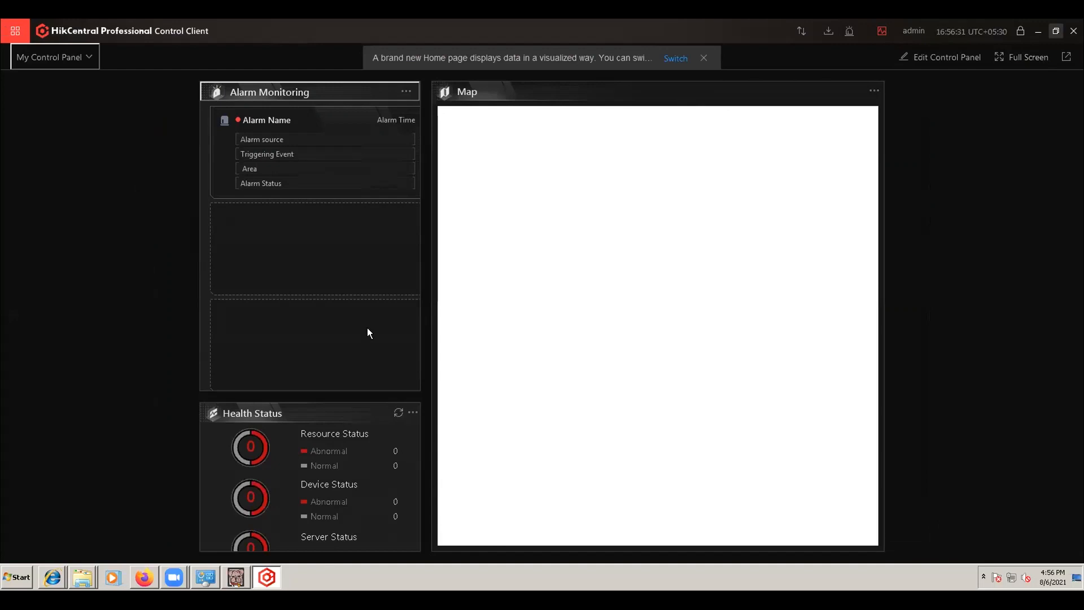
Look over the Control Client's full module list, view the Intelligent Monitoring page, and close it.
{"action": "left_click", "coordinate": [22, 35]}
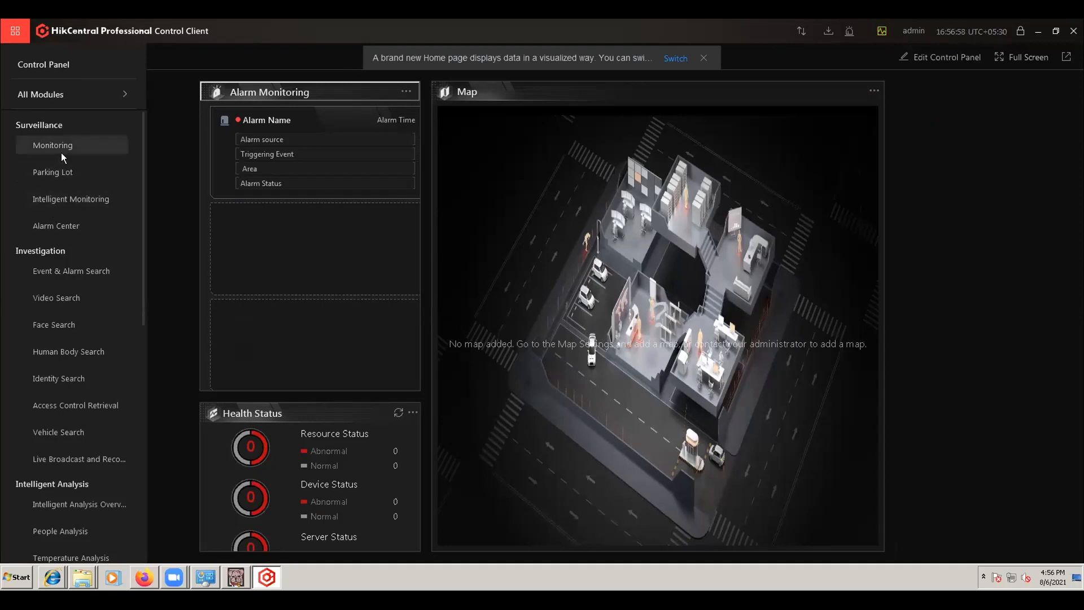
{"action": "left_click", "coordinate": [66, 93]}
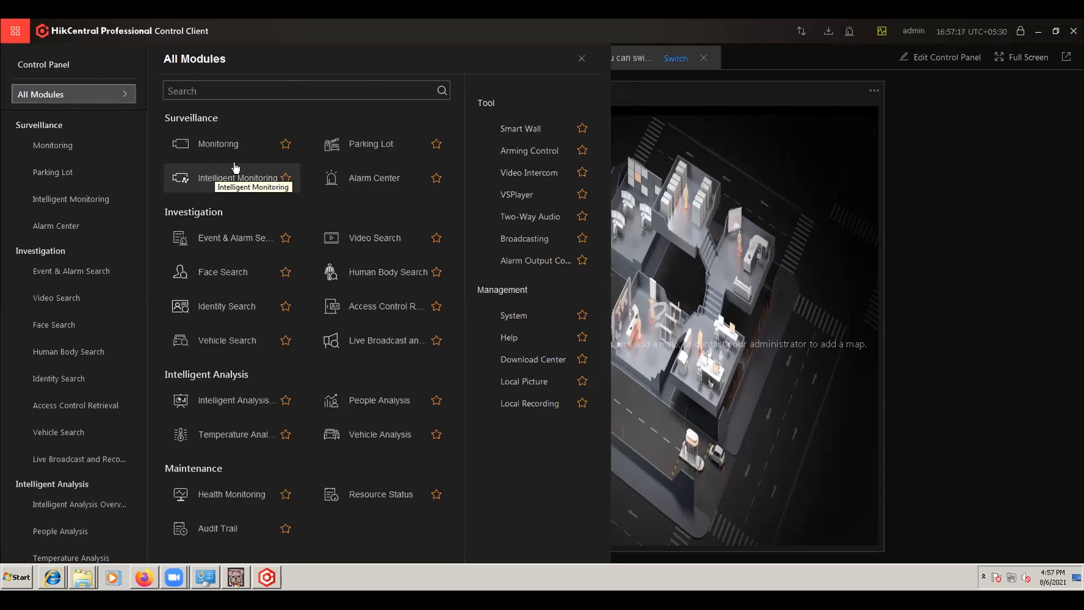
{"action": "left_click", "coordinate": [228, 180]}
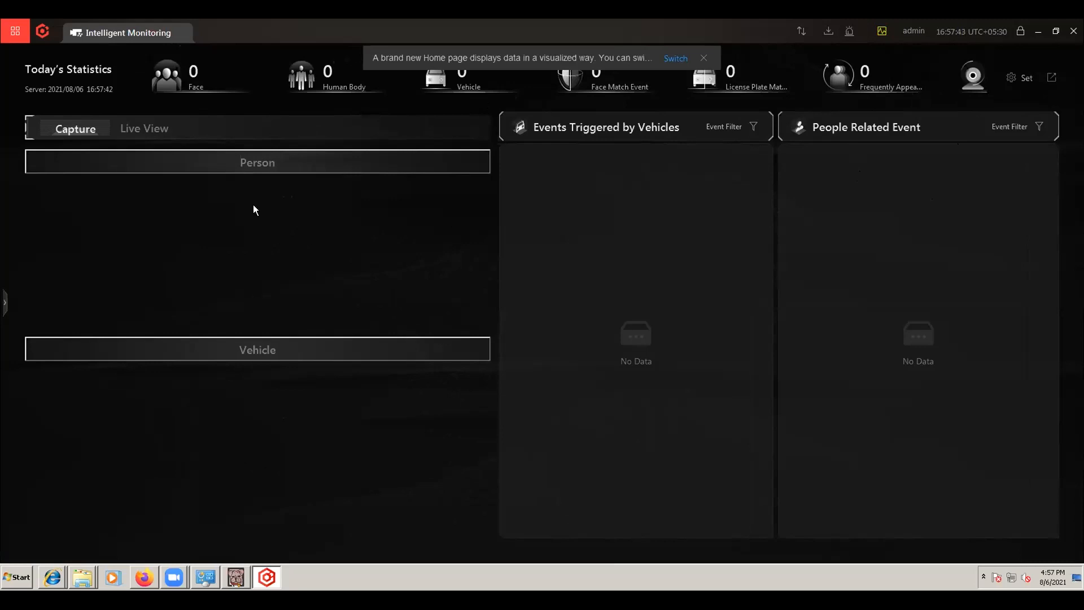
{"action": "left_click", "coordinate": [182, 32]}
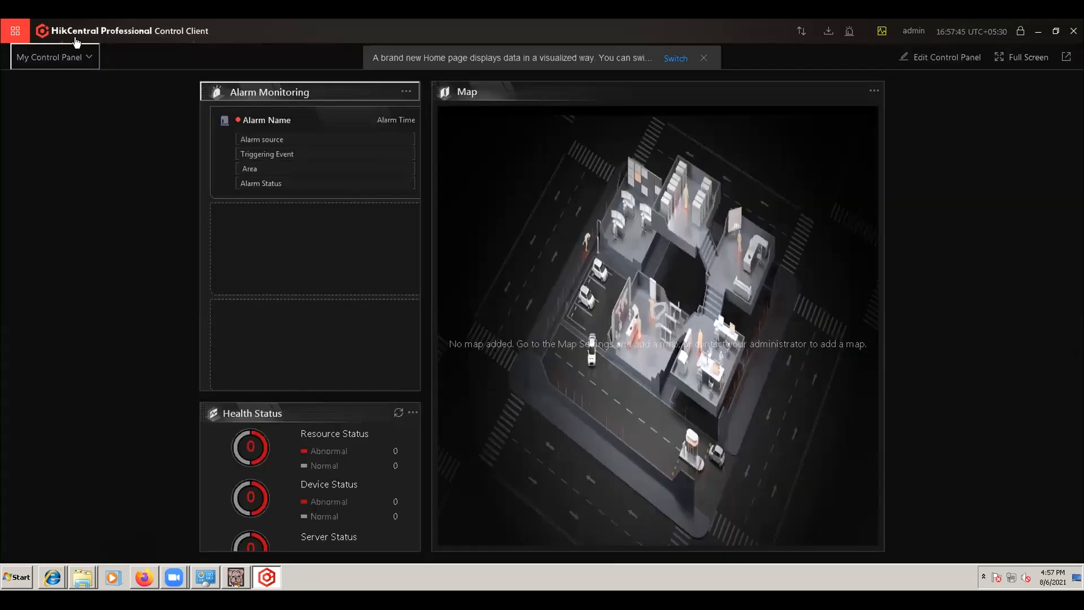
Open the Smart Wall tool from the module list, move its window to inspect it, and close it.
{"action": "mouse_move", "coordinate": [41, 37]}
{"action": "left_click", "coordinate": [39, 92]}
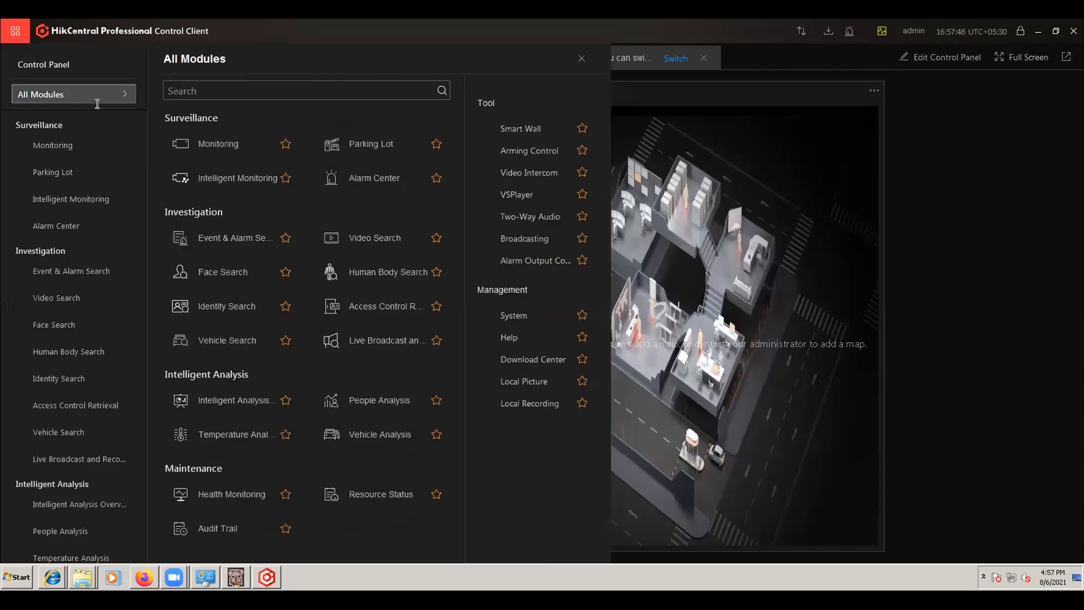
{"action": "left_click", "coordinate": [543, 129]}
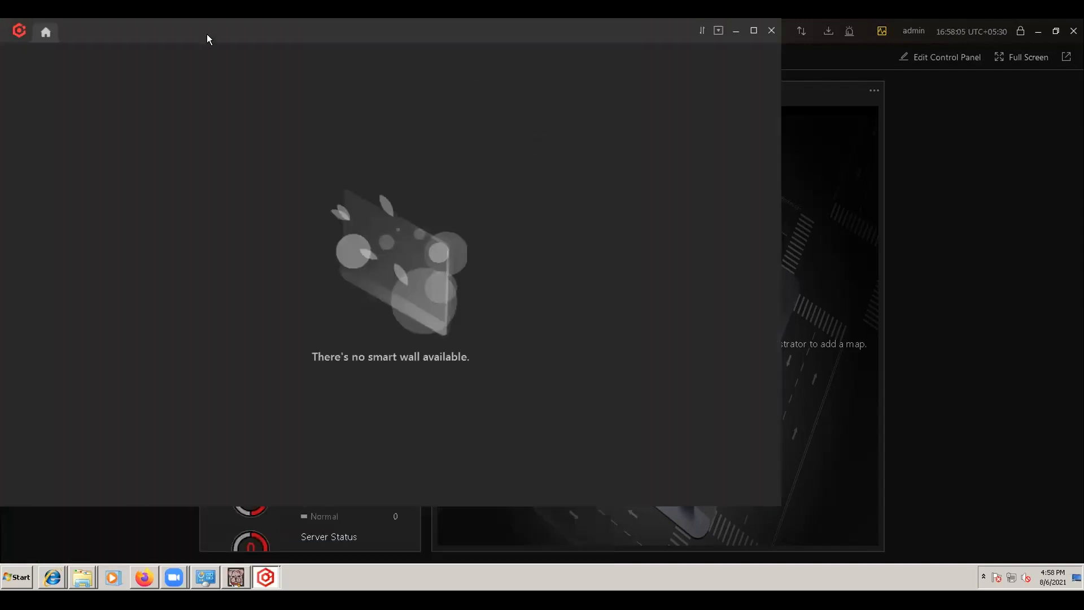
{"action": "left_click_drag", "start_coordinate": [207, 34], "coordinate": [331, 135]}
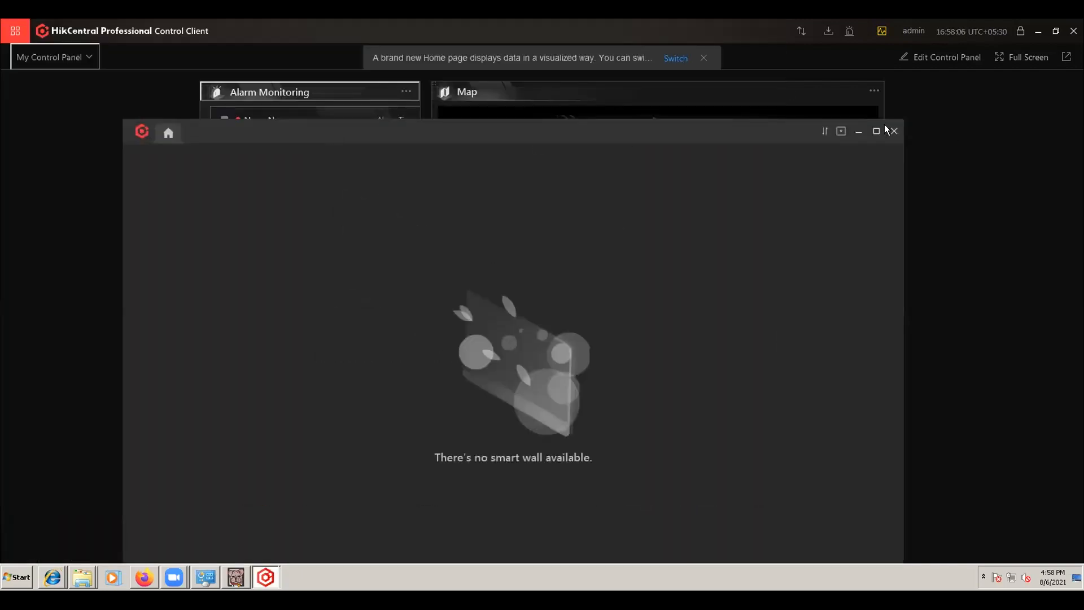
{"action": "left_click", "coordinate": [895, 131]}
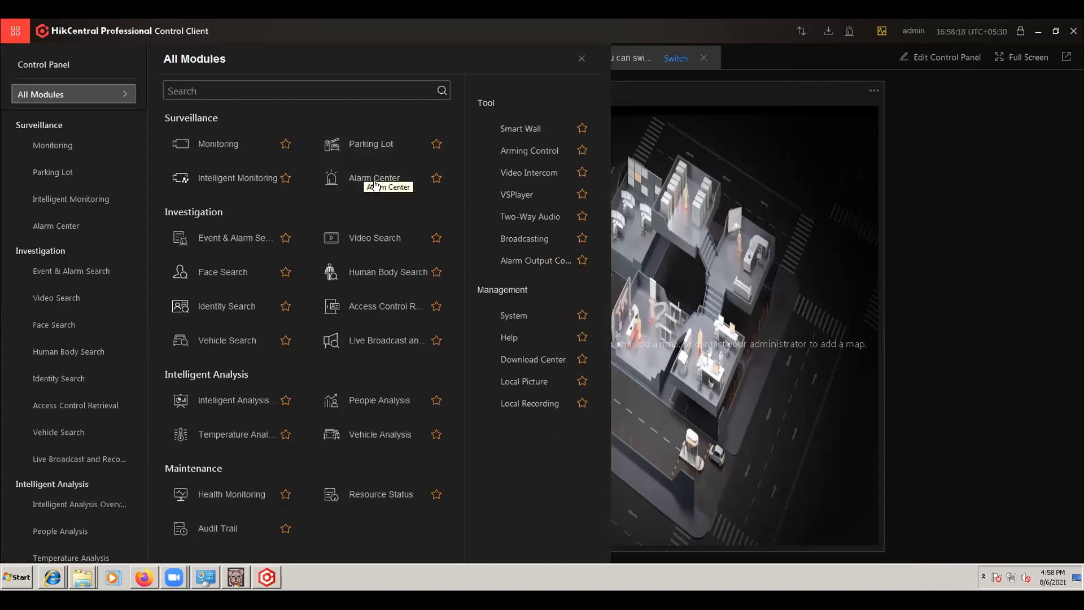
View the Alarm Center page and examine the Face Search criteria down to Wearing Mask or Not.
{"action": "left_click", "coordinate": [373, 180]}
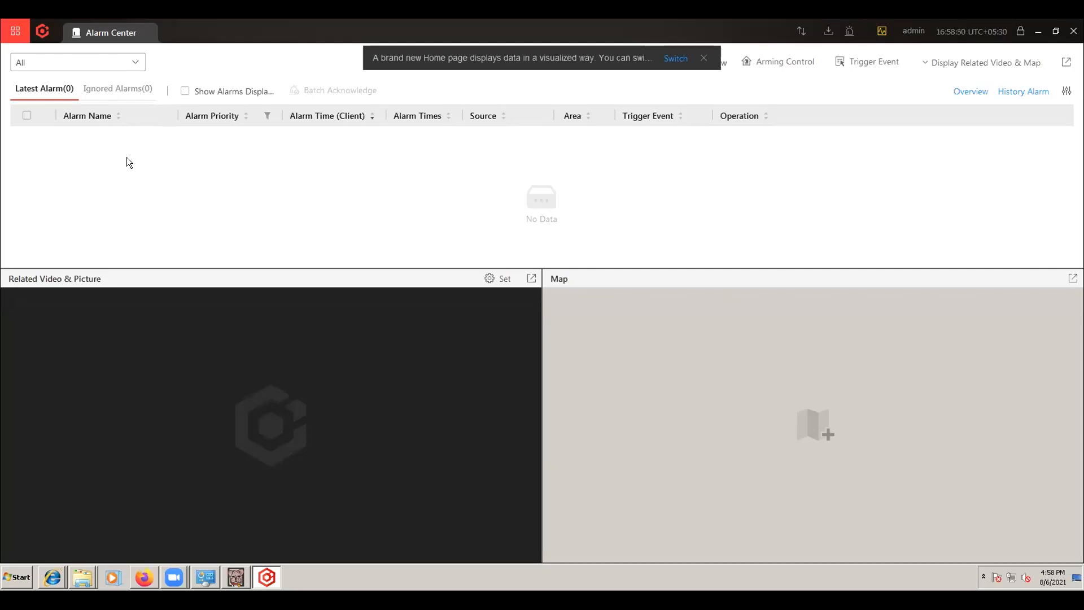
{"action": "left_click", "coordinate": [16, 34]}
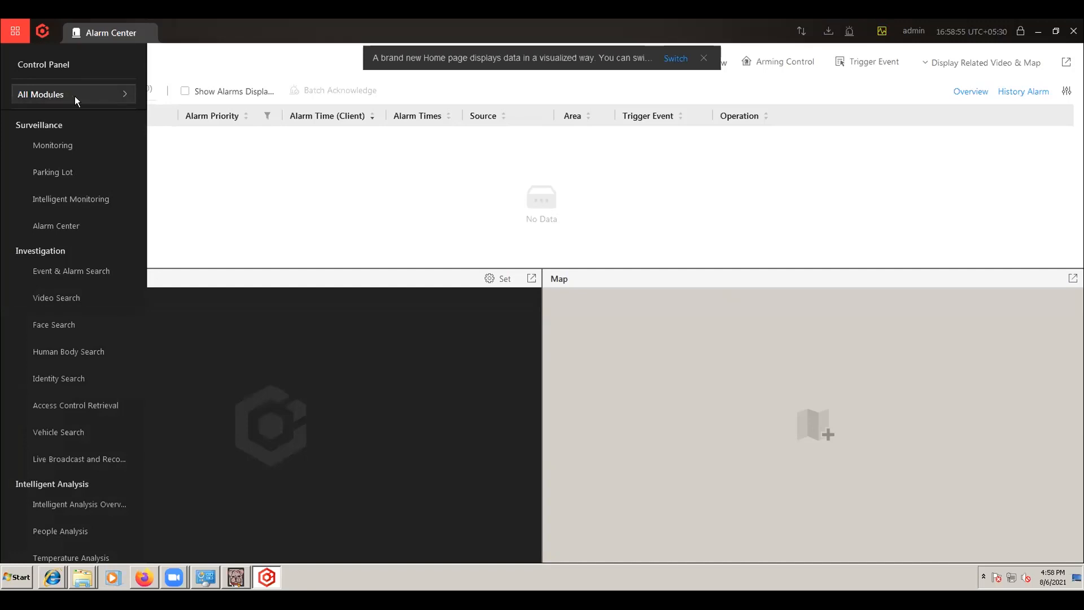
{"action": "left_click", "coordinate": [120, 94]}
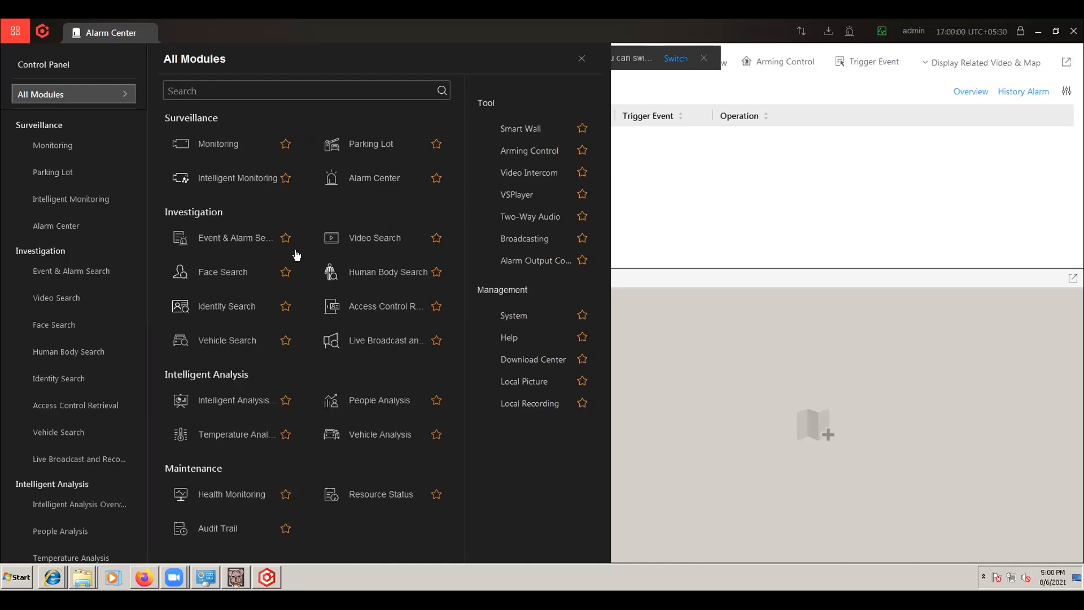
{"action": "left_click", "coordinate": [238, 273]}
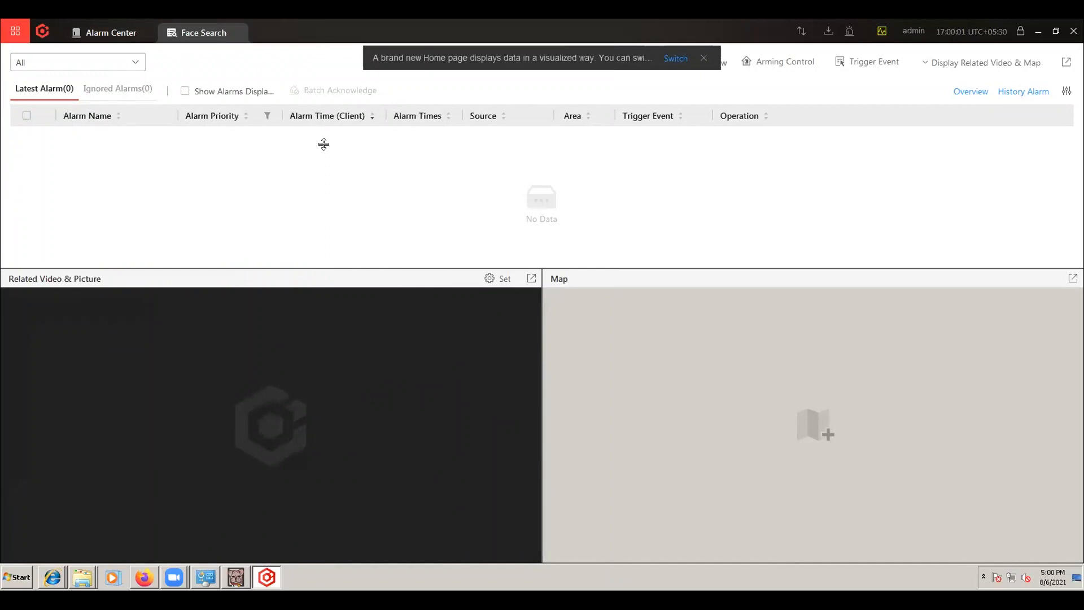
{"action": "left_click", "coordinate": [235, 36]}
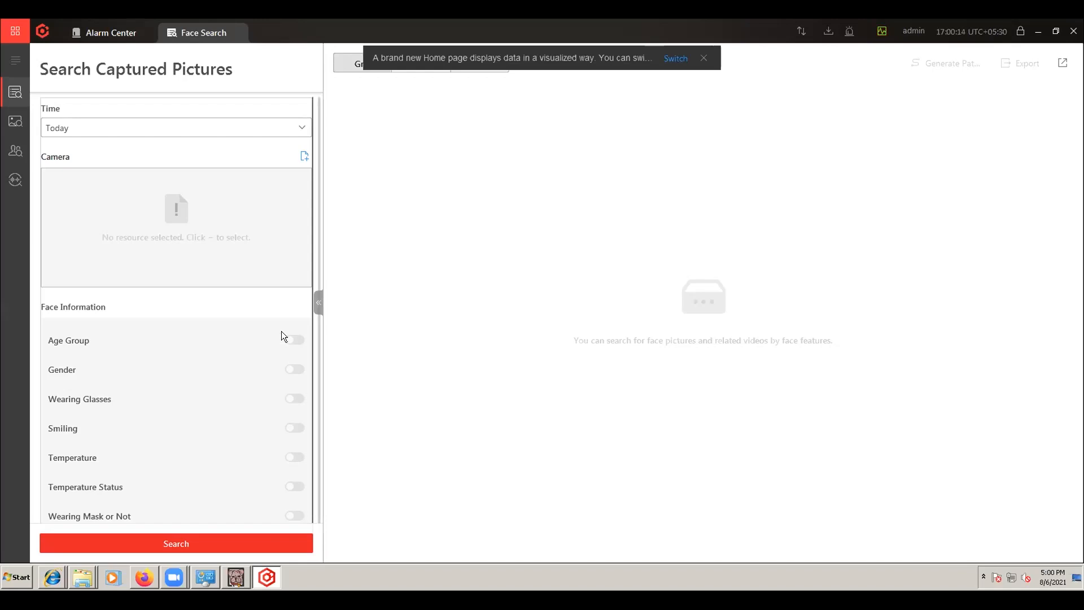
{"action": "scroll", "coordinate": [282, 331], "scroll_direction": "down", "scroll_amount": 1}
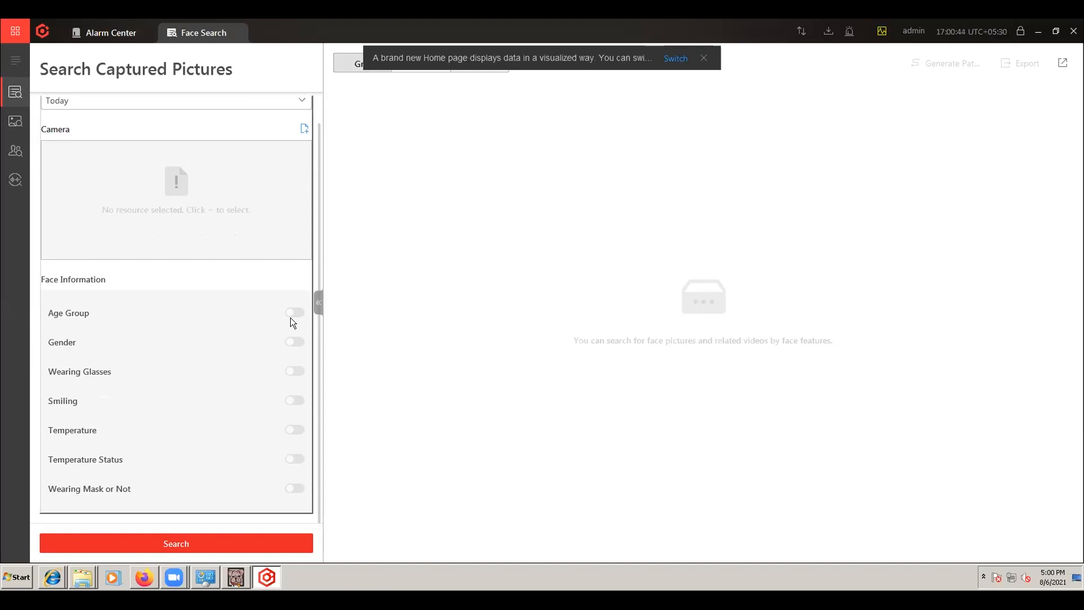
Open Health Monitoring from the full module list and examine its Real-Time Overview and History Overview pages.
{"action": "left_click", "coordinate": [15, 32]}
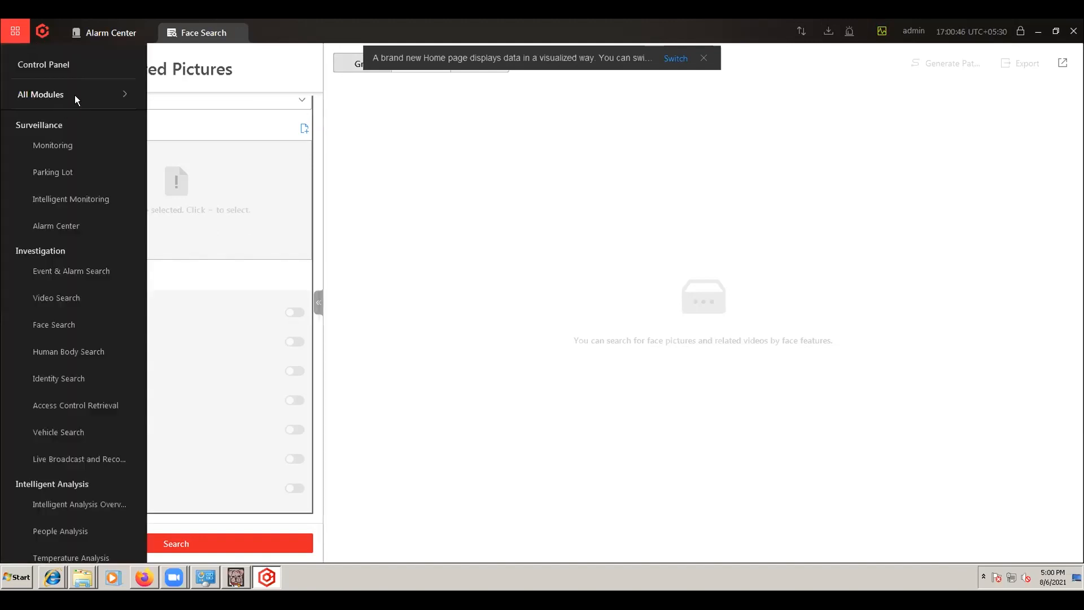
{"action": "left_click", "coordinate": [75, 95]}
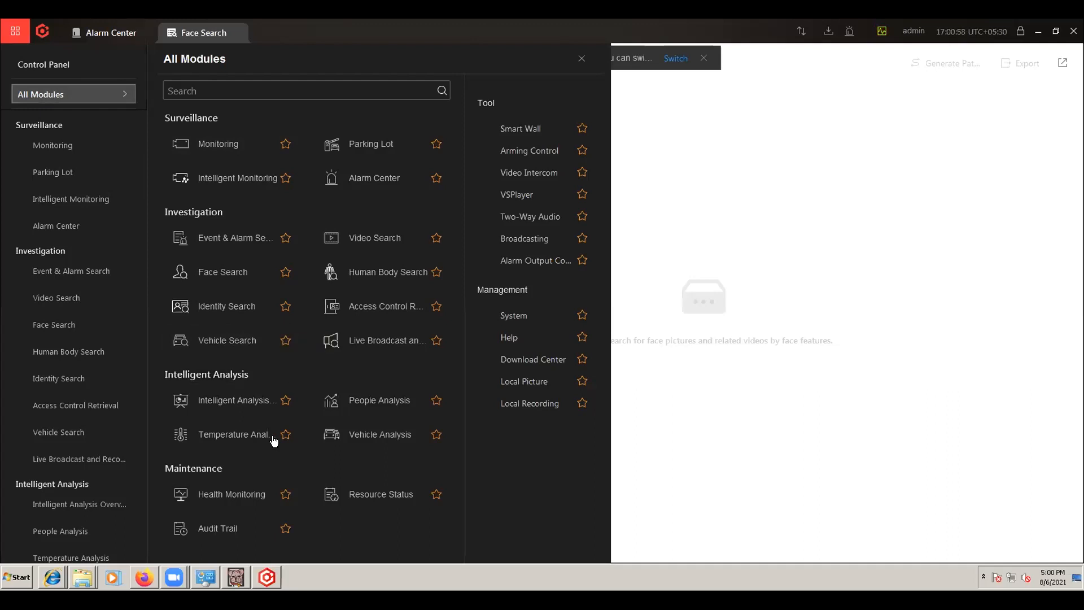
{"action": "left_click", "coordinate": [251, 493]}
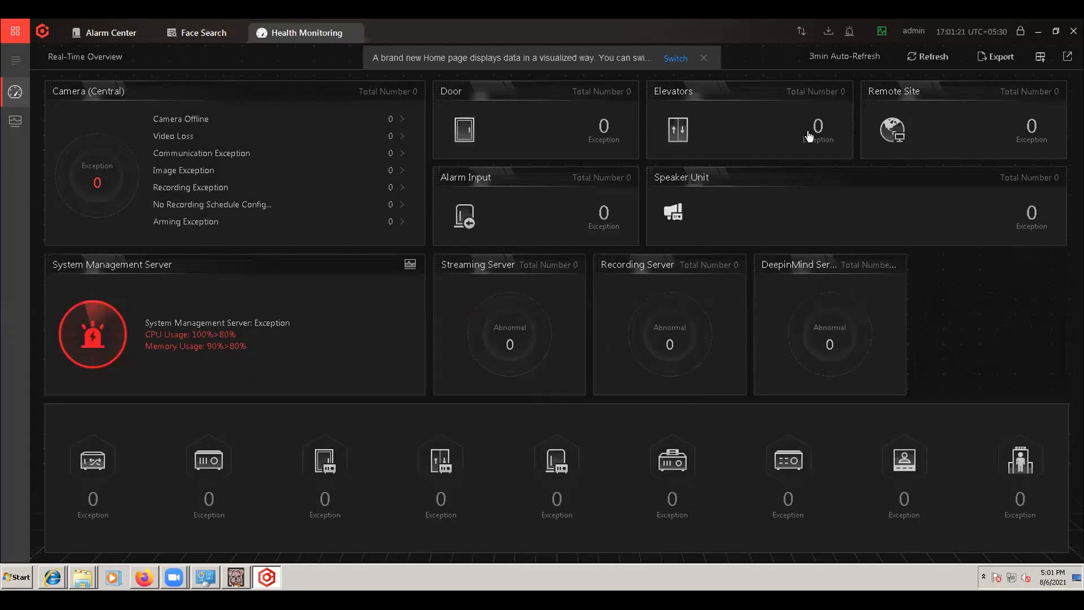
{"action": "mouse_move", "coordinate": [810, 136]}
{"action": "mouse_move", "coordinate": [16, 122]}
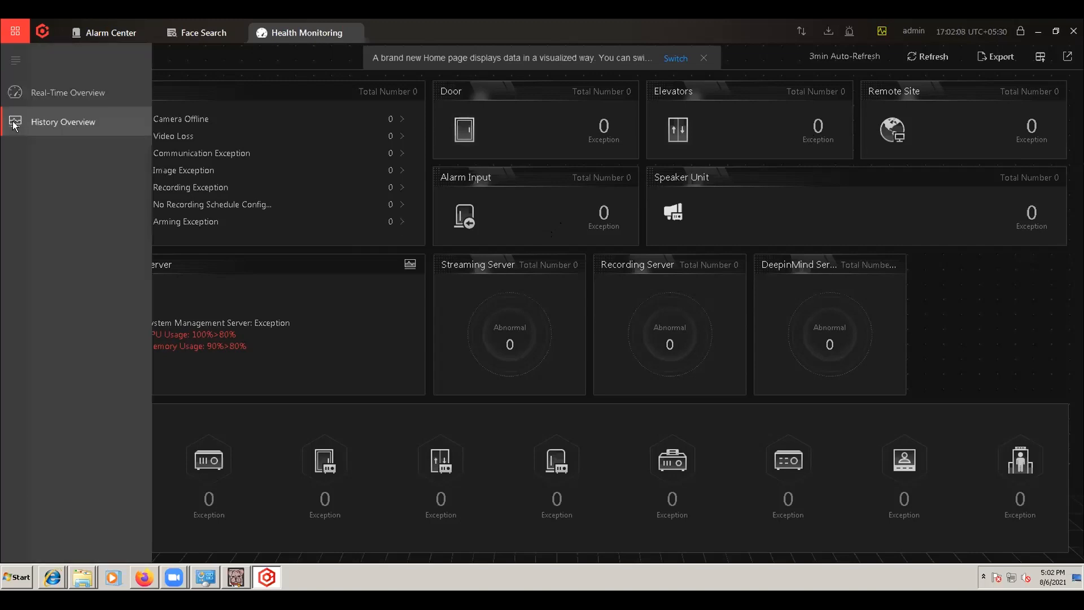
{"action": "left_click", "coordinate": [141, 122]}
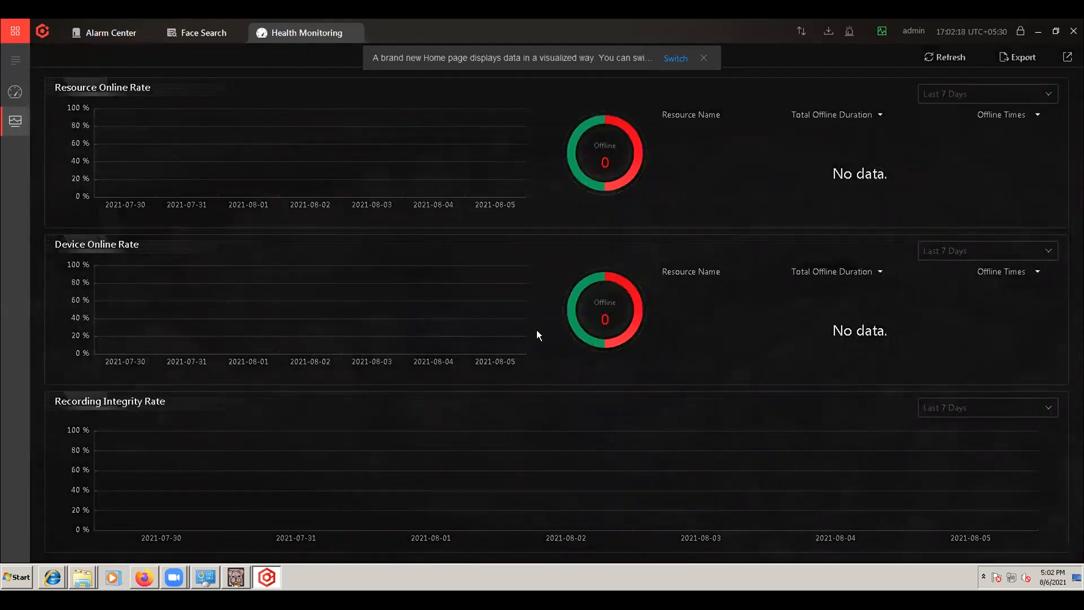
{"action": "left_click", "coordinate": [12, 33]}
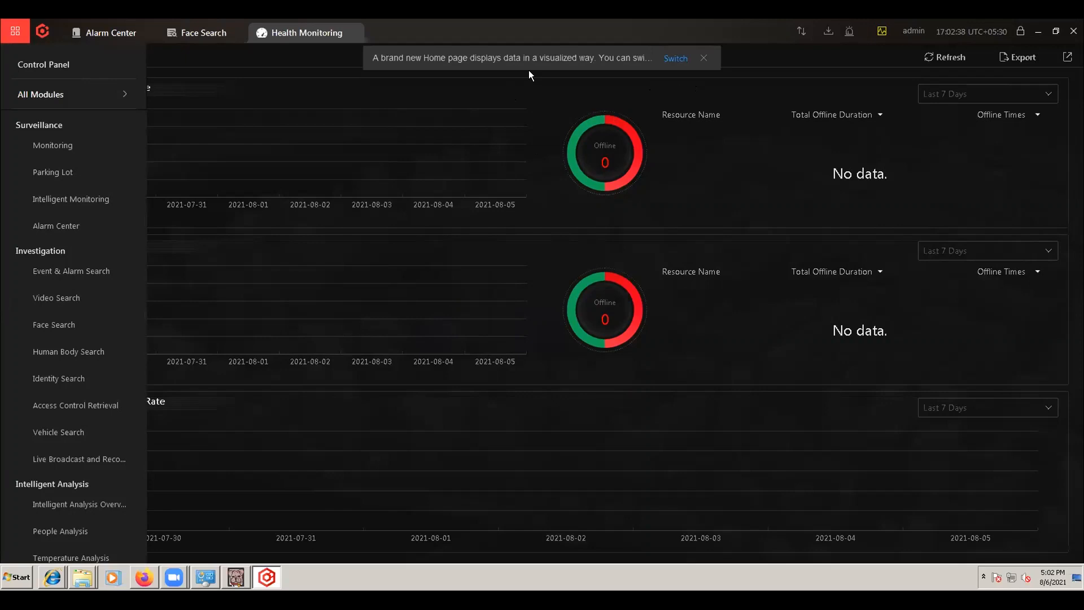
{"action": "left_click", "coordinate": [25, 41]}
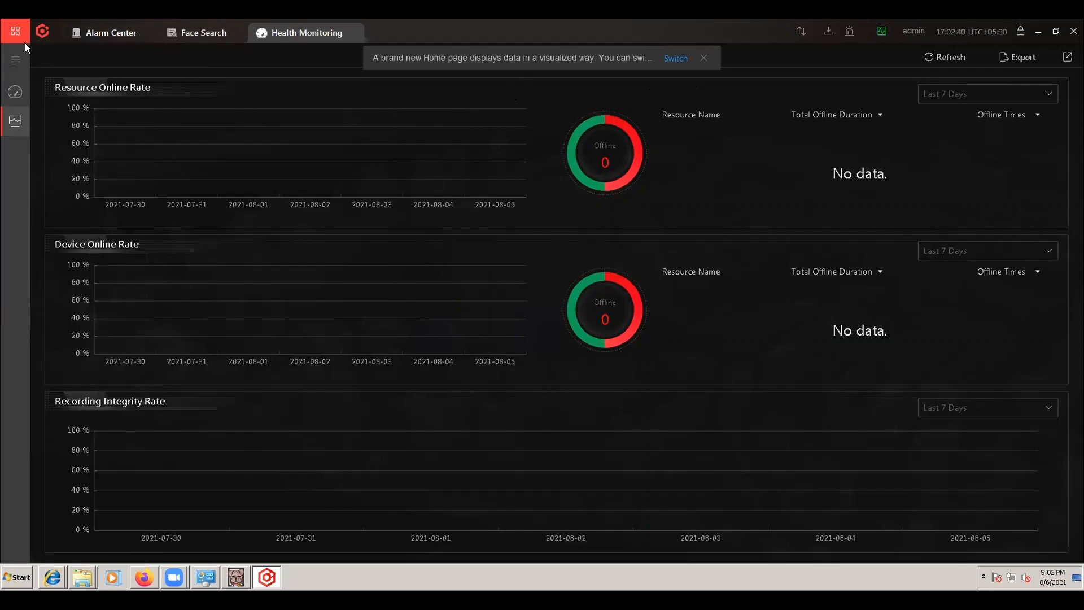
Open Resource Status from the full module list and look through its resource and device categories, from Camera down past IP Speaker.
{"action": "left_click", "coordinate": [23, 38]}
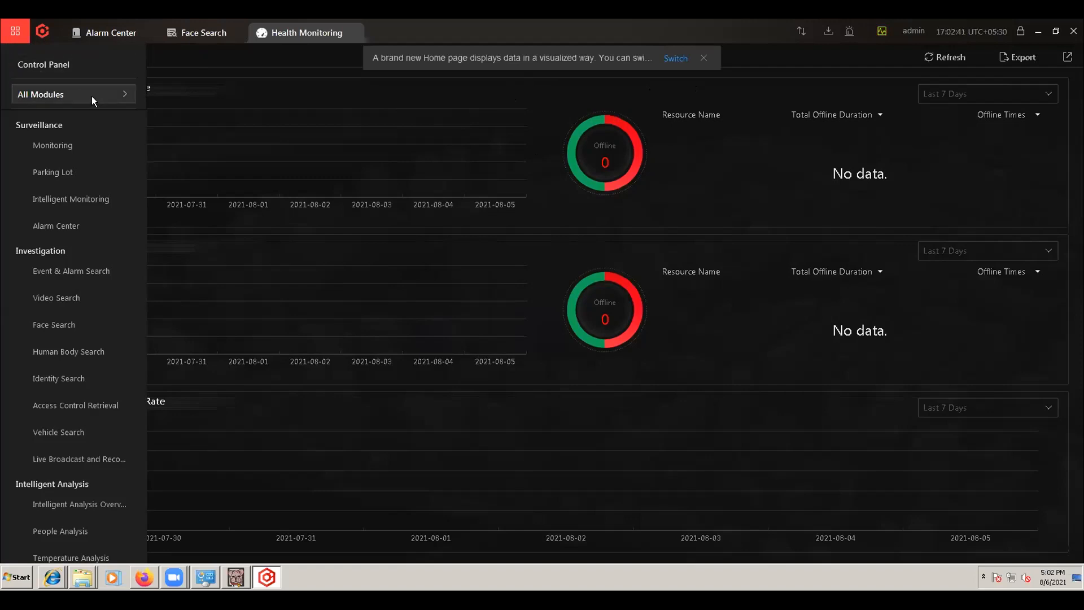
{"action": "mouse_move", "coordinate": [108, 97]}
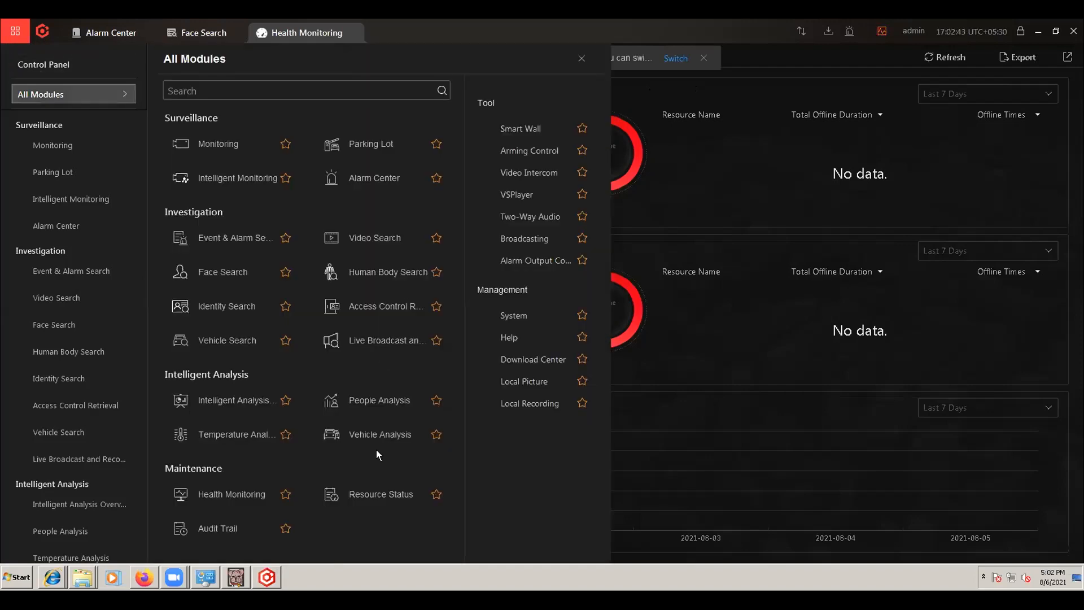
{"action": "left_click", "coordinate": [379, 495]}
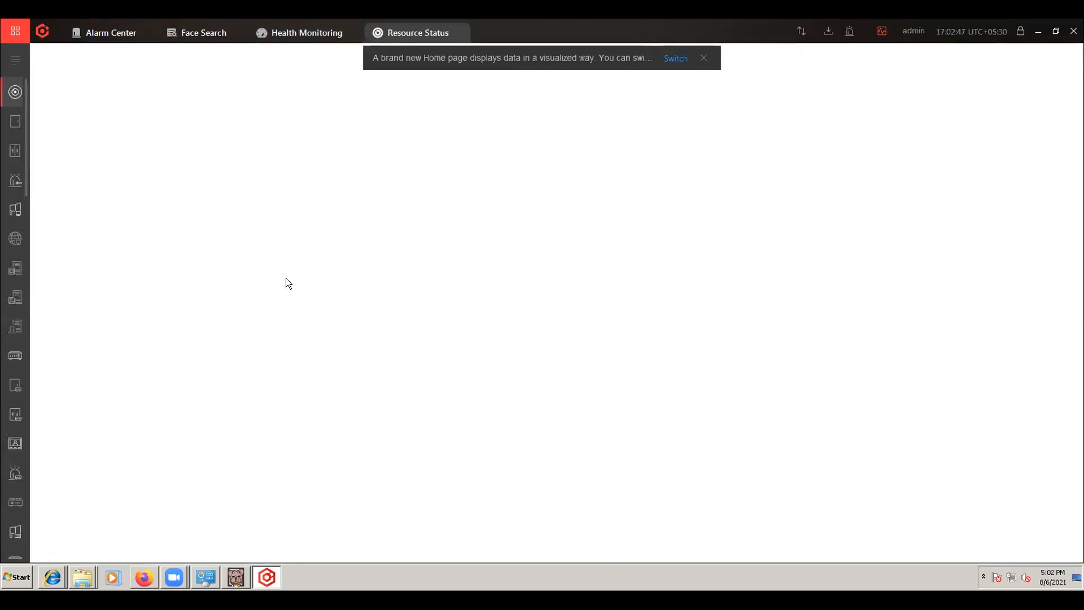
{"action": "mouse_move", "coordinate": [17, 121]}
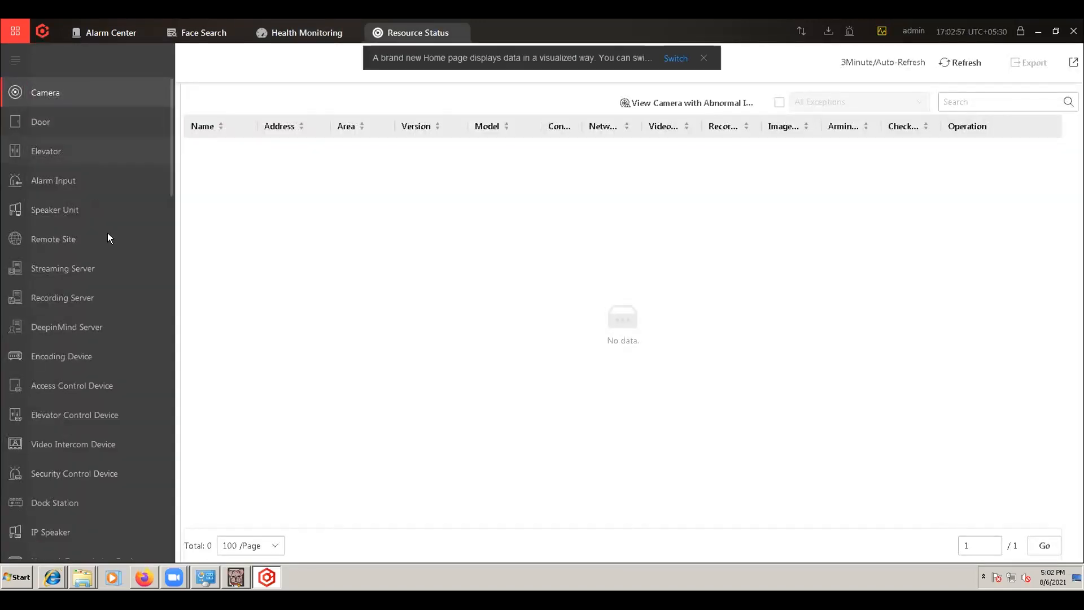
{"action": "scroll", "coordinate": [119, 363], "scroll_direction": "down", "scroll_amount": 3}
{"action": "scroll", "coordinate": [117, 376], "scroll_direction": "up", "scroll_amount": 3}
Open Audit Trail and search today's server logs with the User and HikCentral Professional Server sources selected.
{"action": "left_click", "coordinate": [17, 30]}
{"action": "left_click", "coordinate": [66, 93]}
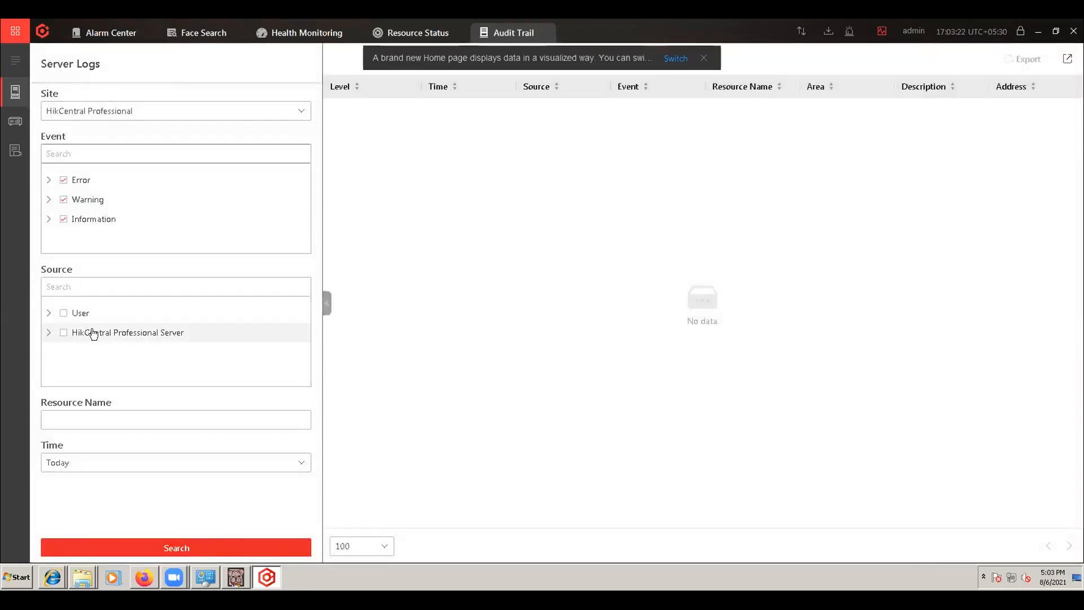
{"action": "left_click", "coordinate": [63, 313]}
{"action": "left_click", "coordinate": [63, 332]}
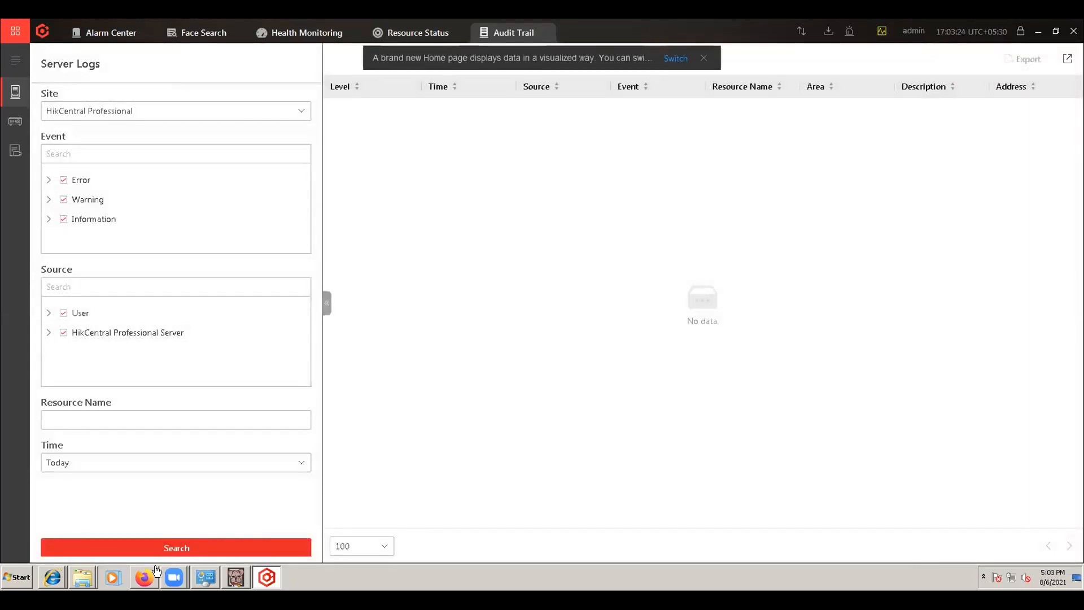
{"action": "left_click", "coordinate": [179, 549]}
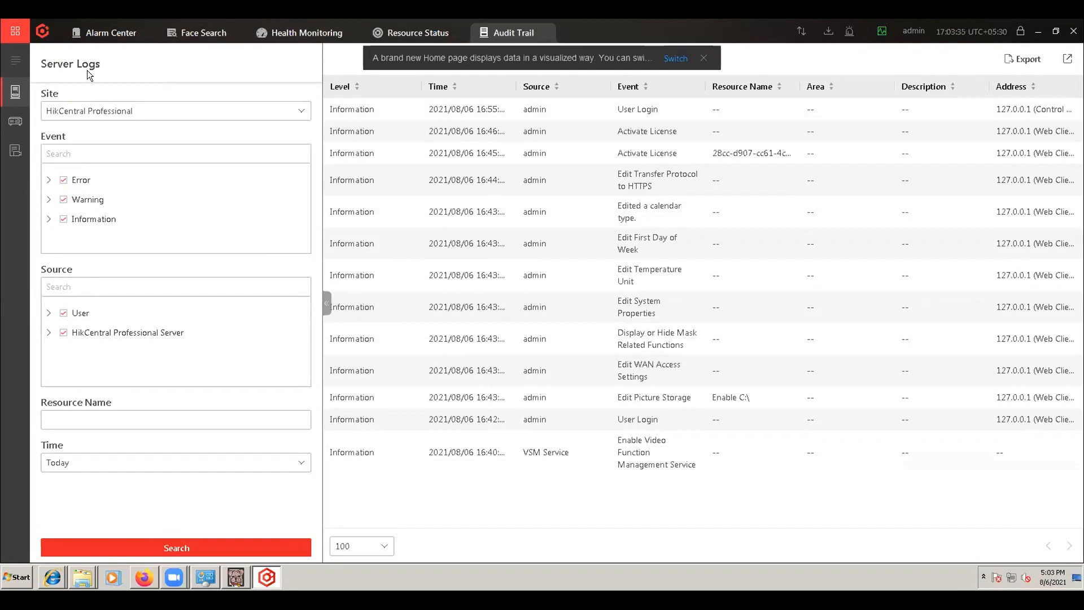
{"action": "left_click", "coordinate": [16, 30]}
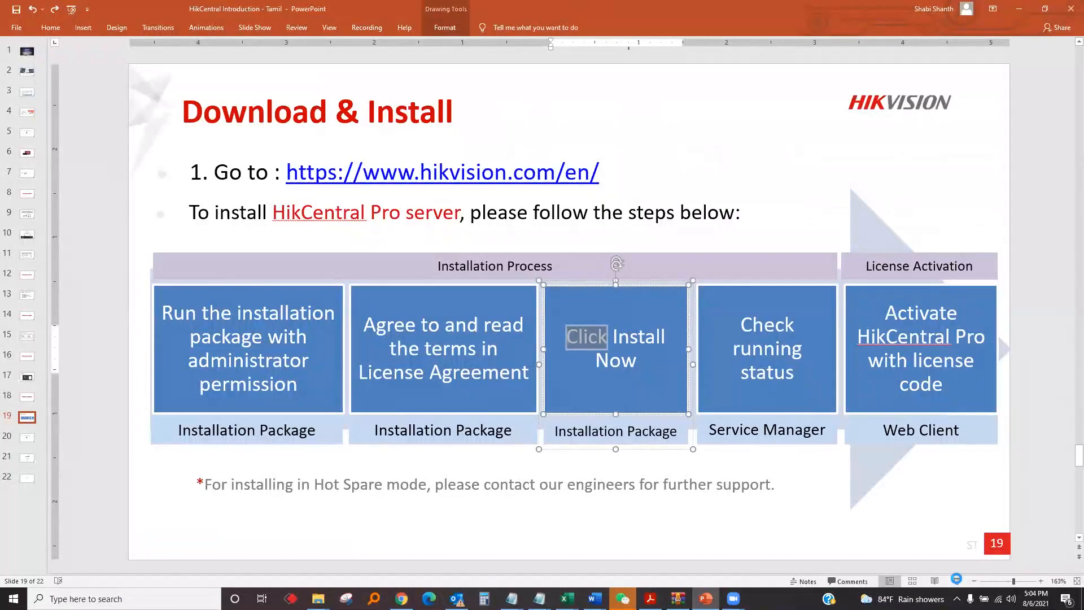
Present the Download & Install slide full screen, view the hik-portal.lk page in the browser, and switch to the Training Feedback link slide.
{"action": "left_click", "coordinate": [957, 580]}
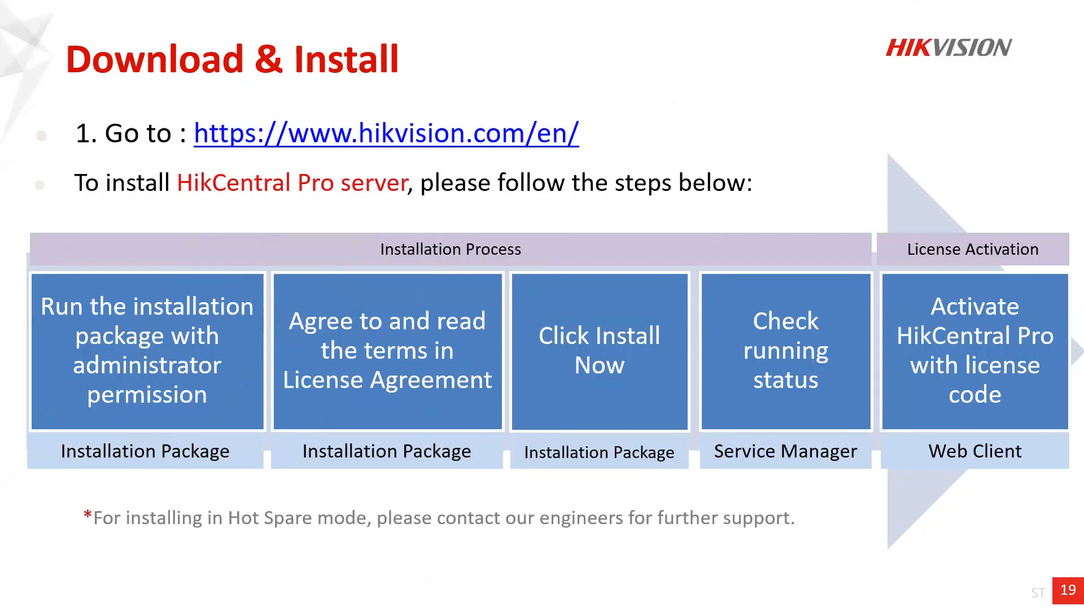
{"action": "key", "text": "alt+Tab"}
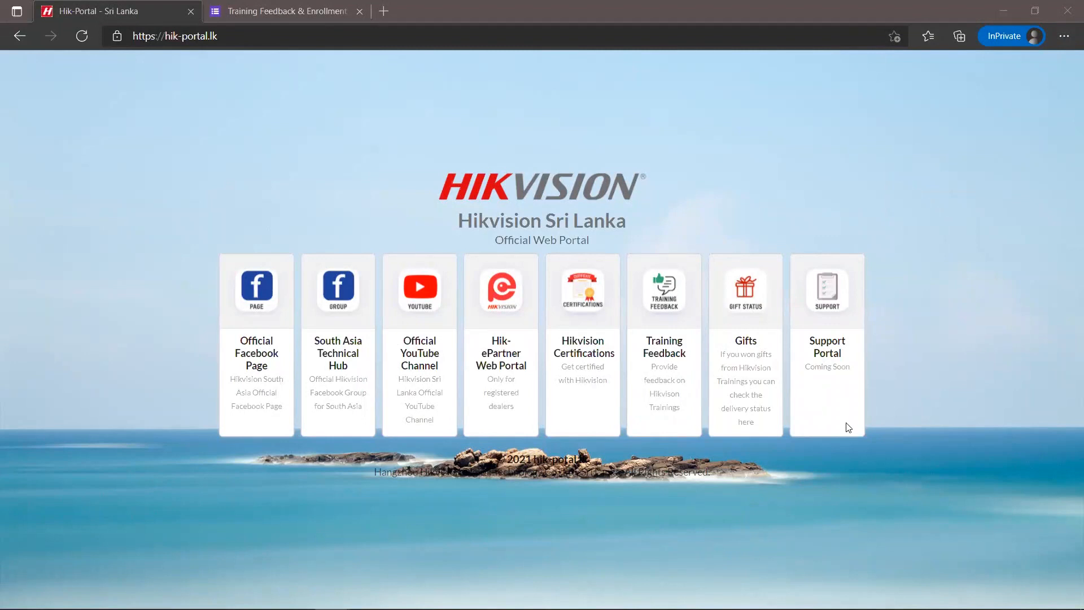
{"action": "key", "text": "alt+Tab"}
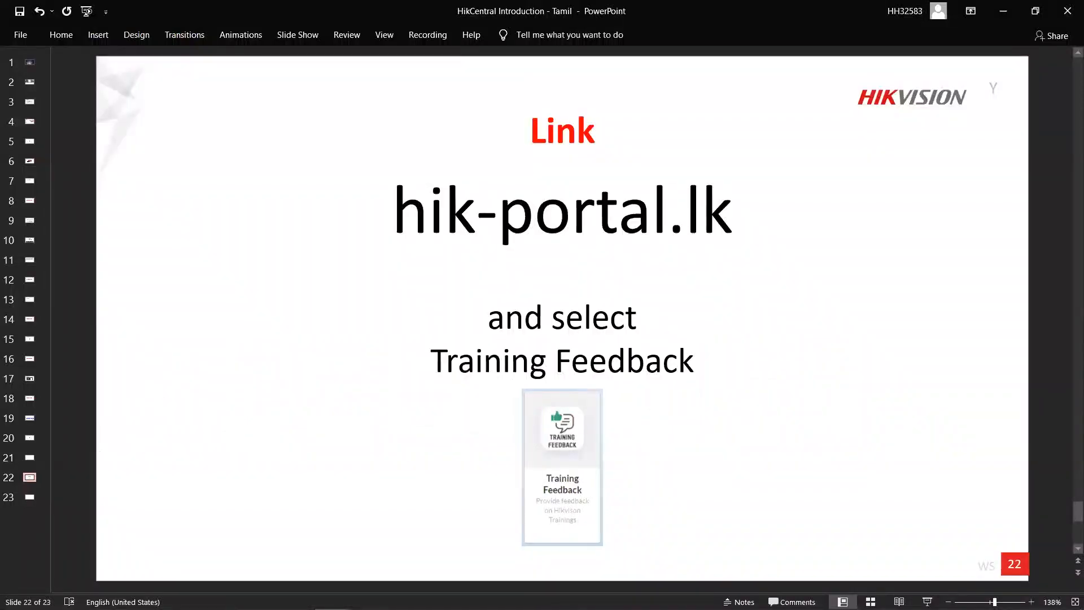